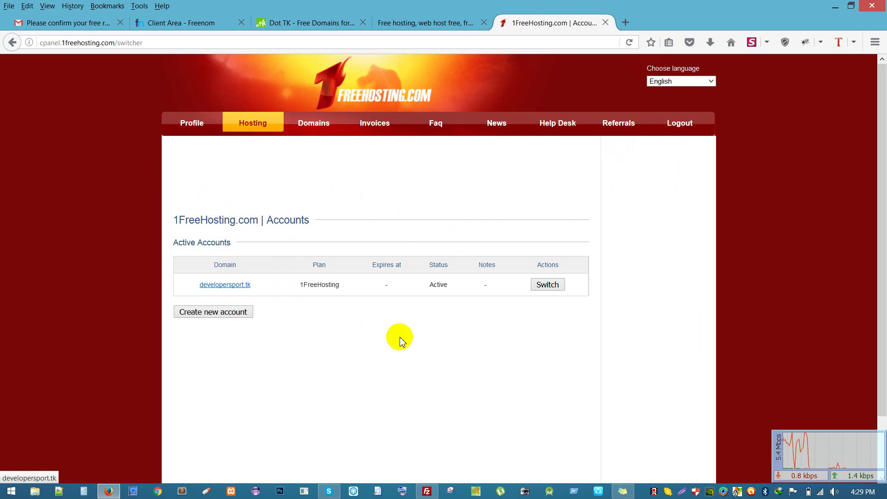
# Switch to the control panel of the developersport.tk hosting account
pyautogui.click(547, 285)
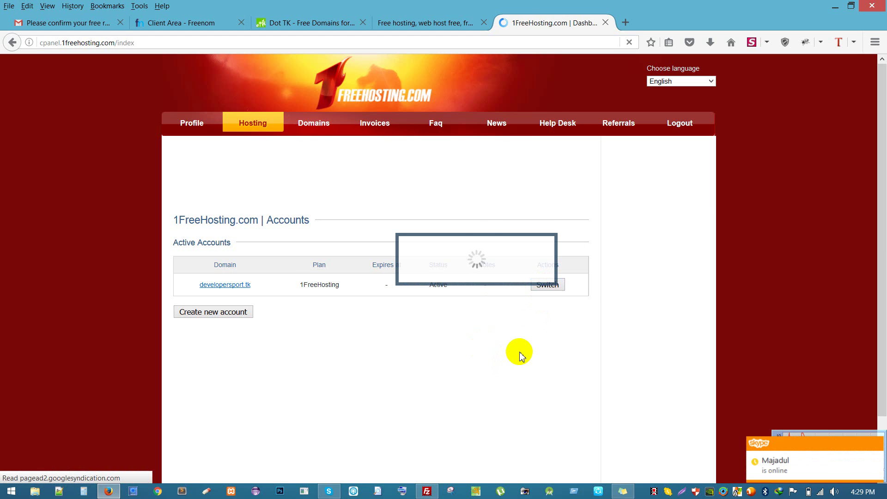
pyautogui.click(30, 363)
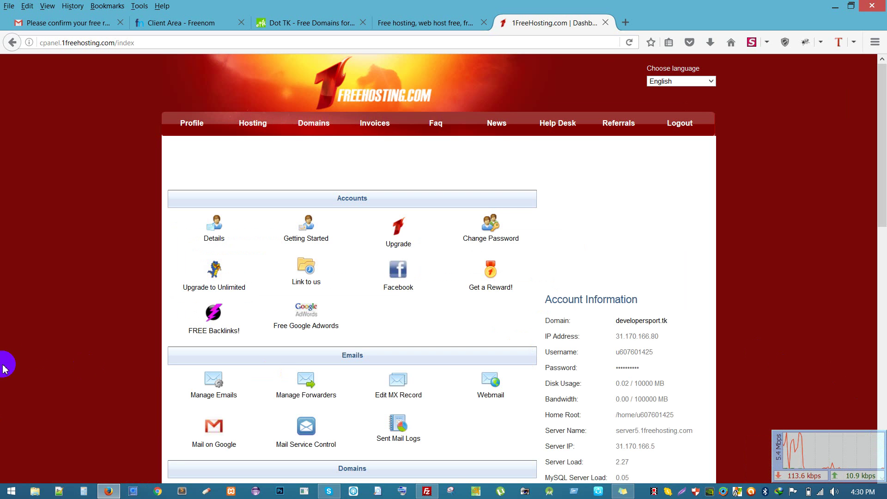
# Quit the Skype application running in the background and return to the hosting control panel
pyautogui.rightClick(670, 492)
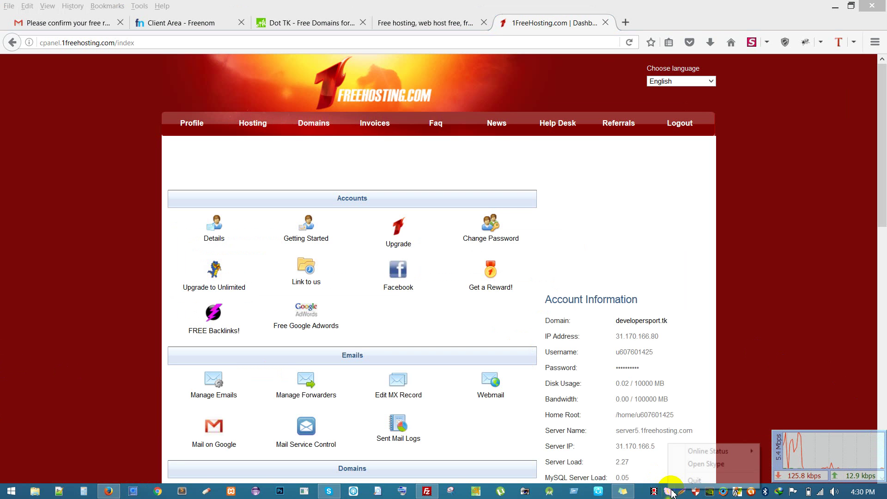
pyautogui.click(784, 416)
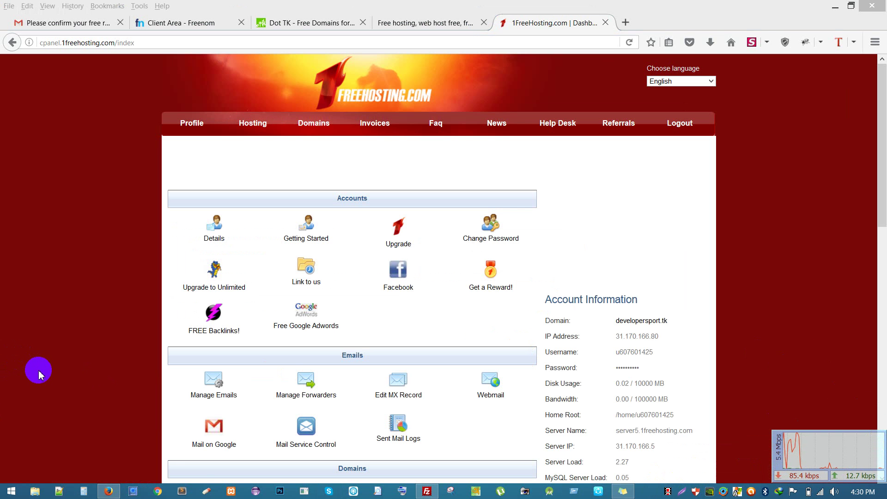
pyautogui.click(88, 336)
# Open the File Manager from the Files section of the hosting control panel
pyautogui.scroll(-5, 123, 344)
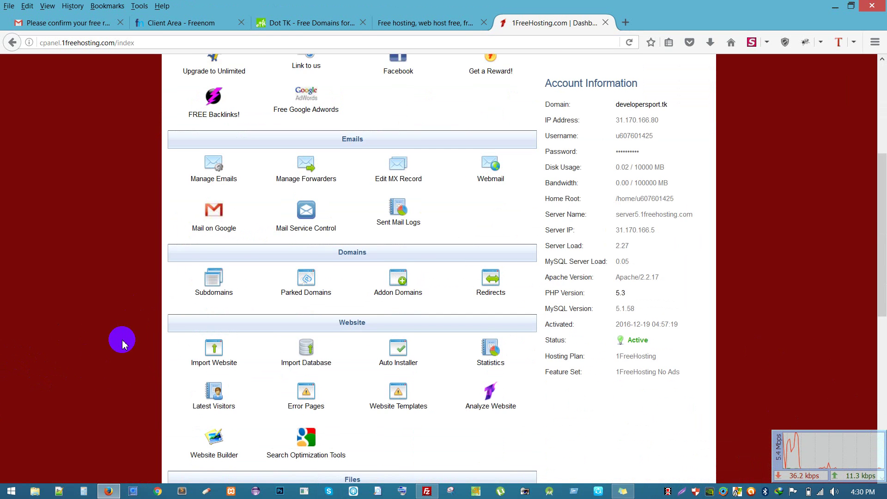
pyautogui.scroll(-6, 122, 346)
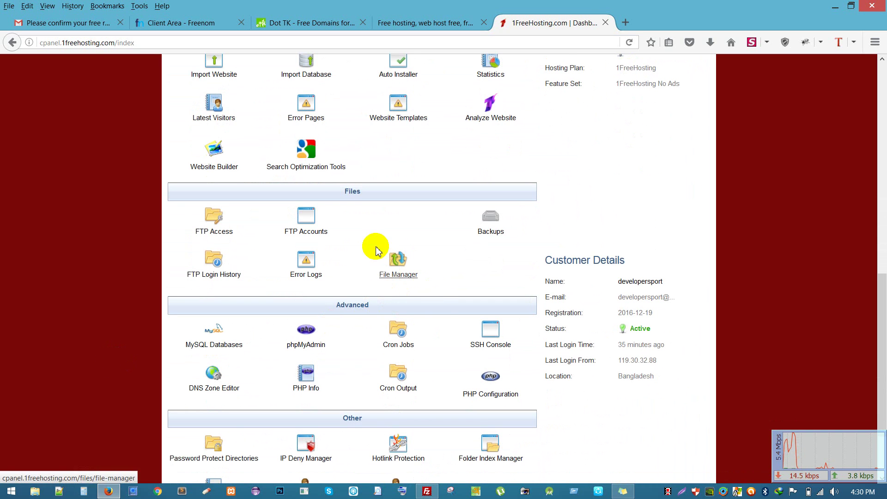
pyautogui.moveTo(341, 192); pyautogui.dragTo(363, 192)
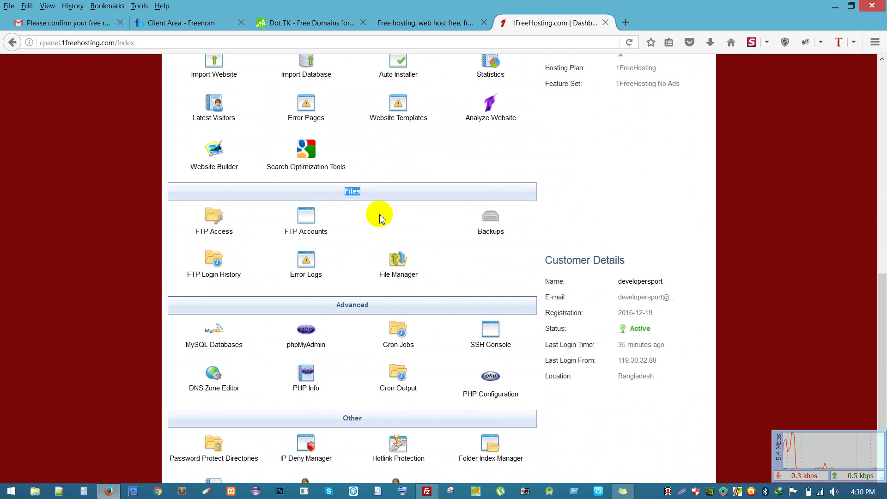
pyautogui.click(457, 283)
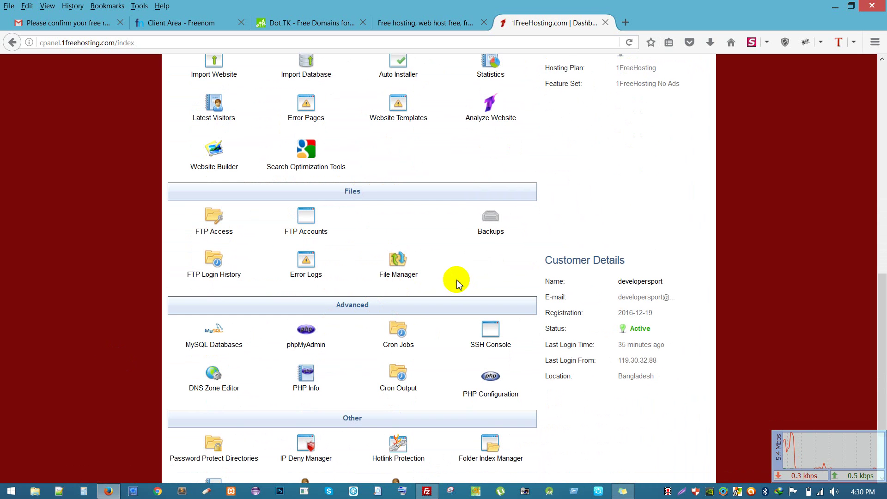
pyautogui.click(398, 276)
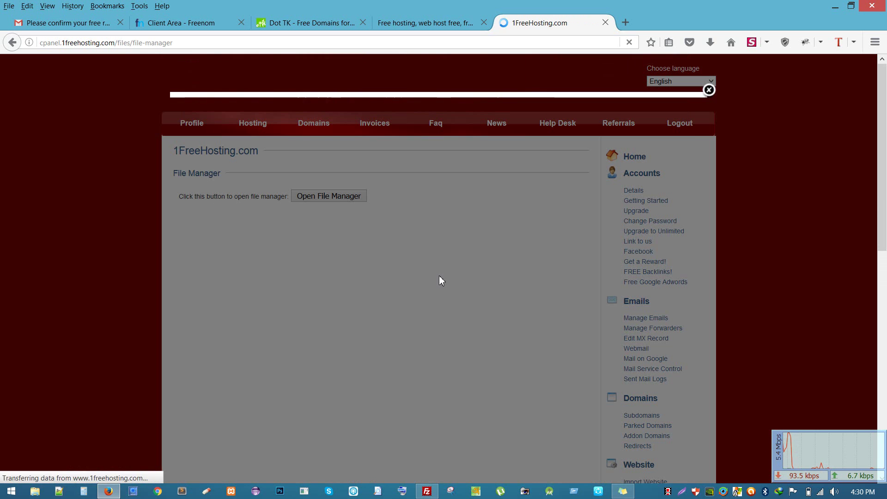
pyautogui.click(440, 276)
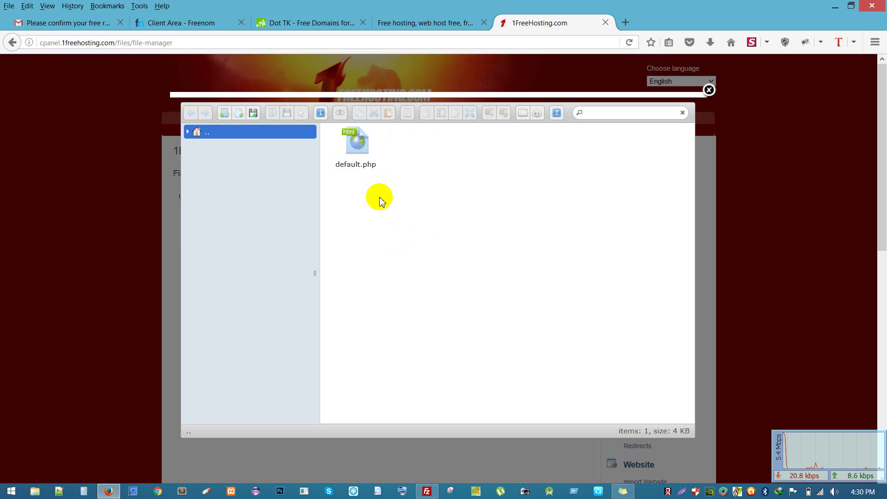
# Delete the default.php file from the site's root folder and confirm its removal
pyautogui.click(361, 154)
pyautogui.rightClick(360, 159)
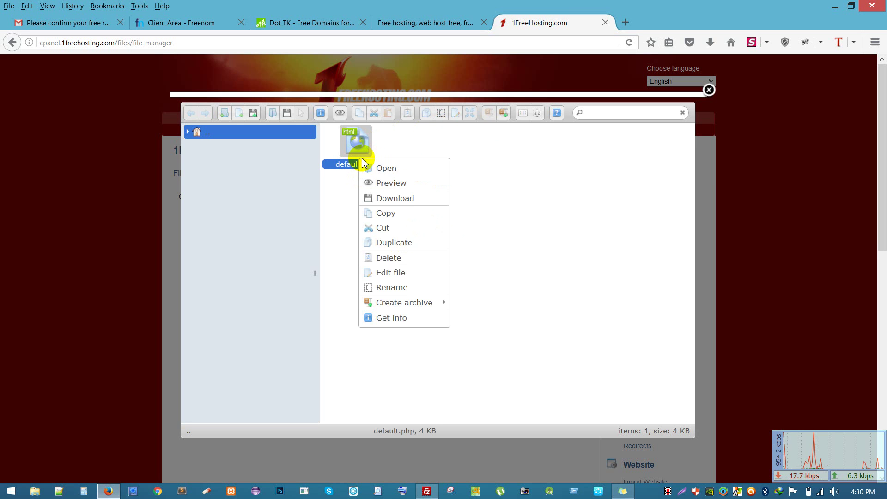
pyautogui.click(388, 257)
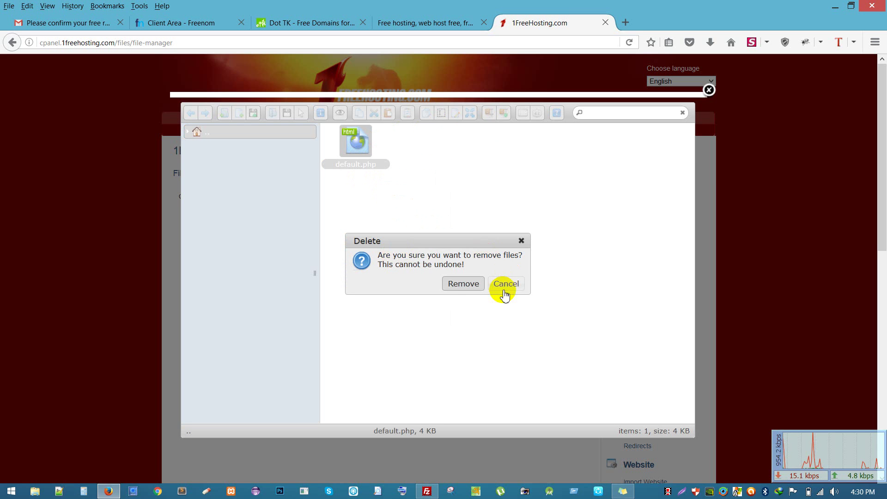
pyautogui.click(464, 283)
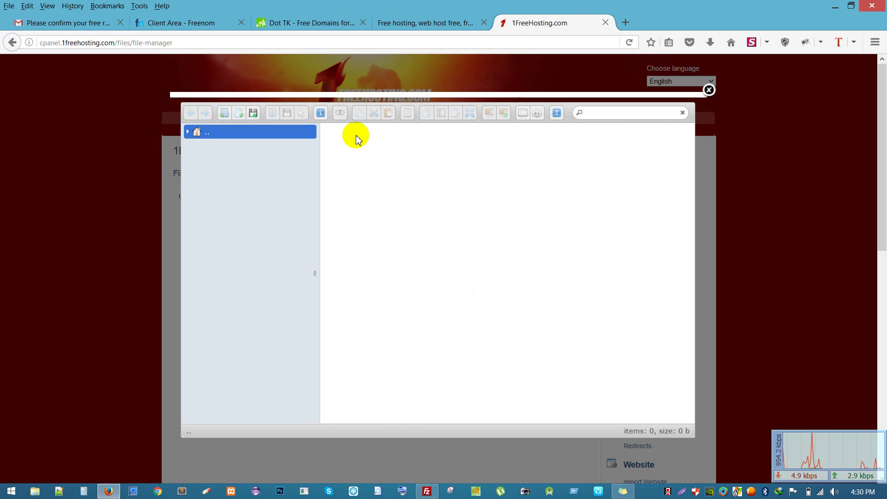
# Create a new text file in the site's empty root folder
pyautogui.rightClick(376, 168)
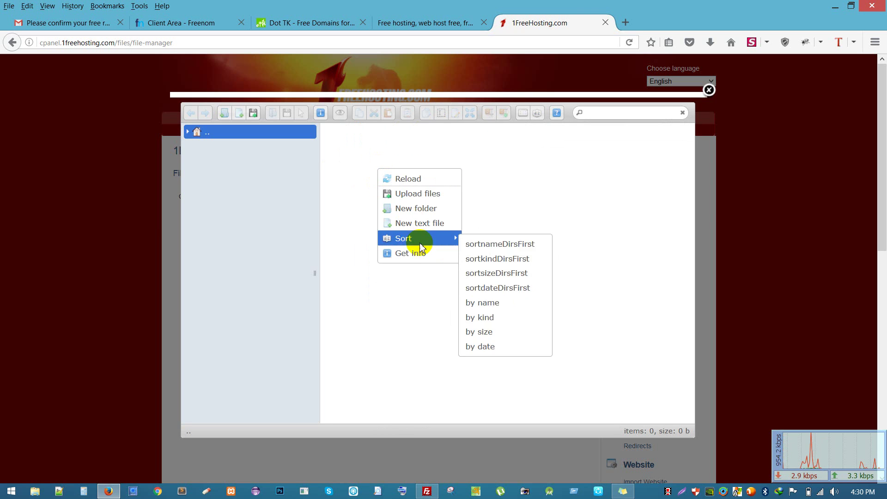
pyautogui.click(391, 287)
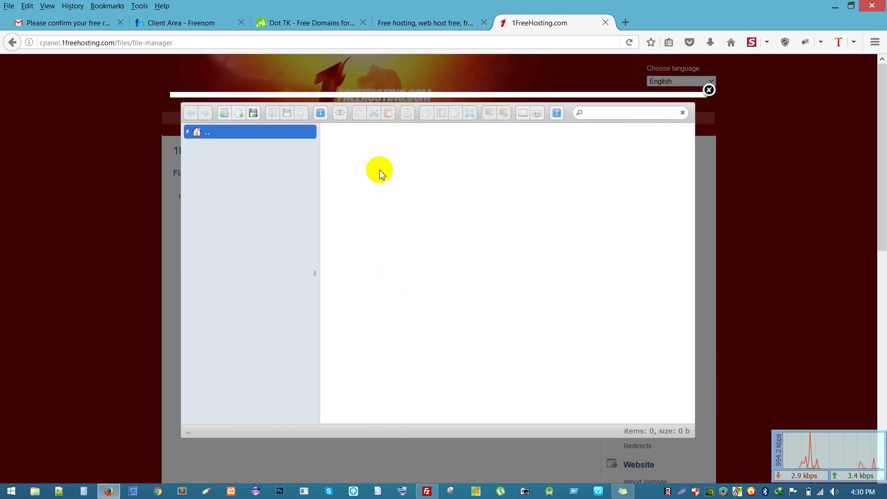
pyautogui.rightClick(380, 171)
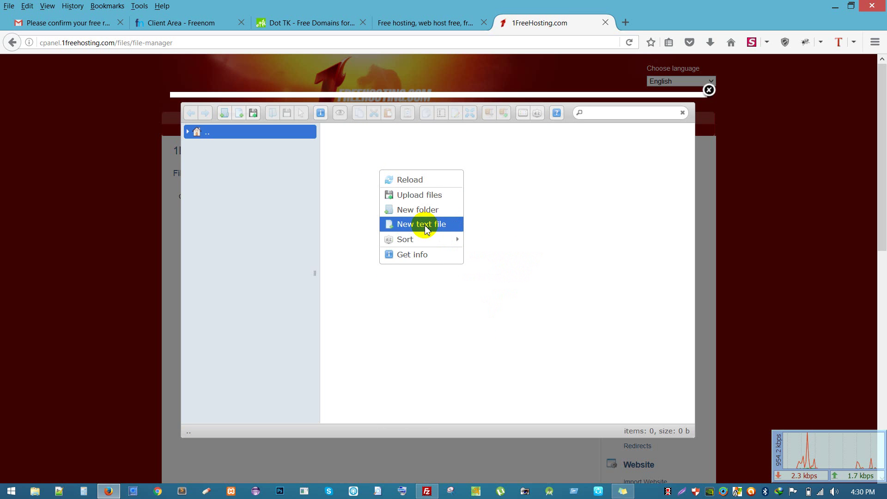
pyautogui.click(426, 226)
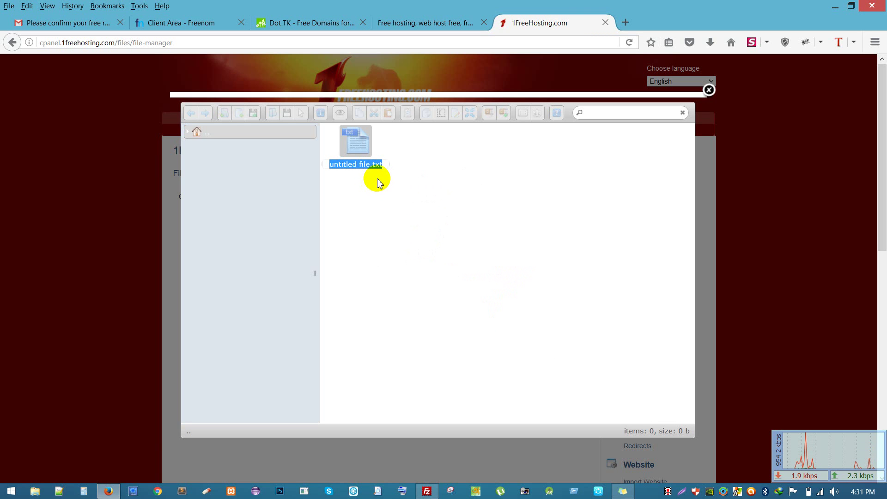
# Name the new text file index.html, replacing both the default name and the txt extension
pyautogui.press('Return')
pyautogui.hotkey('shift', 'Right')
pyautogui.hotkey('shift', 'Right')
pyautogui.hotkey('shift', 'Right')
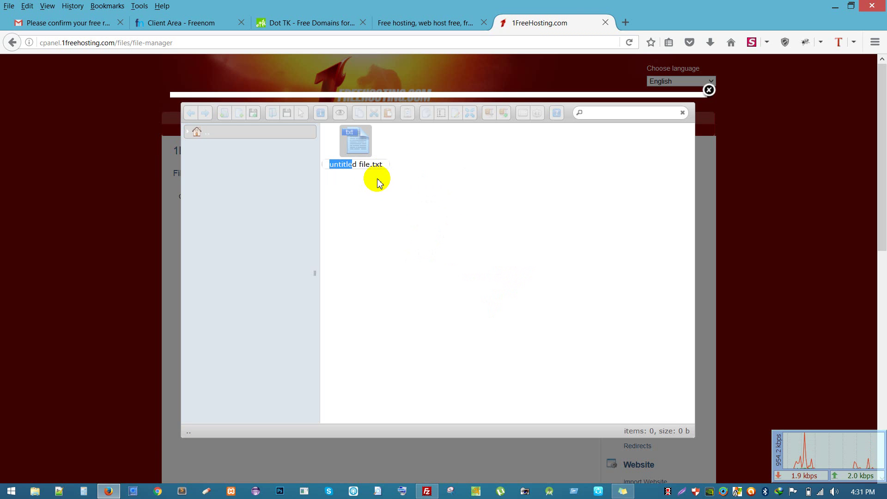
pyautogui.hotkey('shift', 'Right')
pyautogui.hotkey('shift', 'Right')
pyautogui.hotkey('shift', 'Right')
pyautogui.hotkey('shift', 'Right')
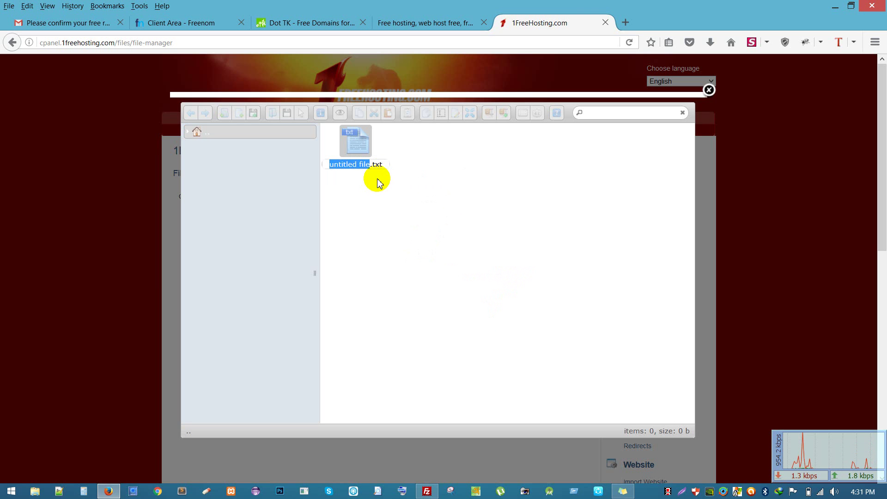
pyautogui.write('inde')
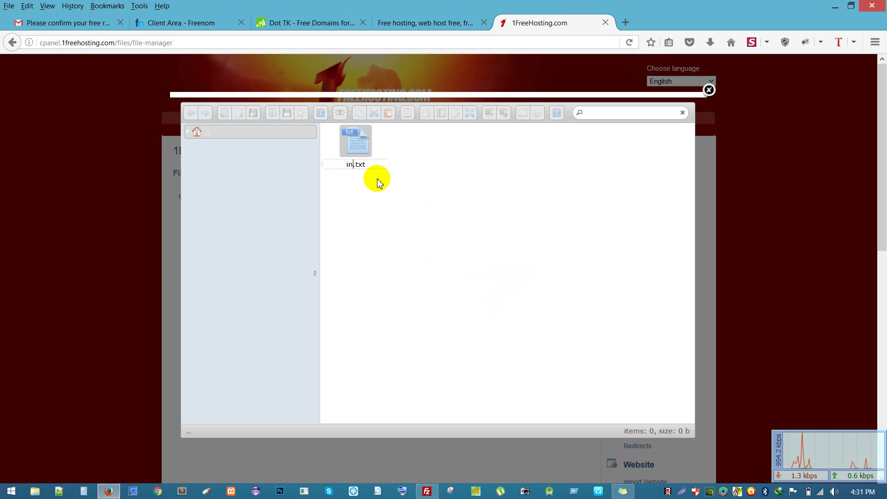
pyautogui.write('x.')
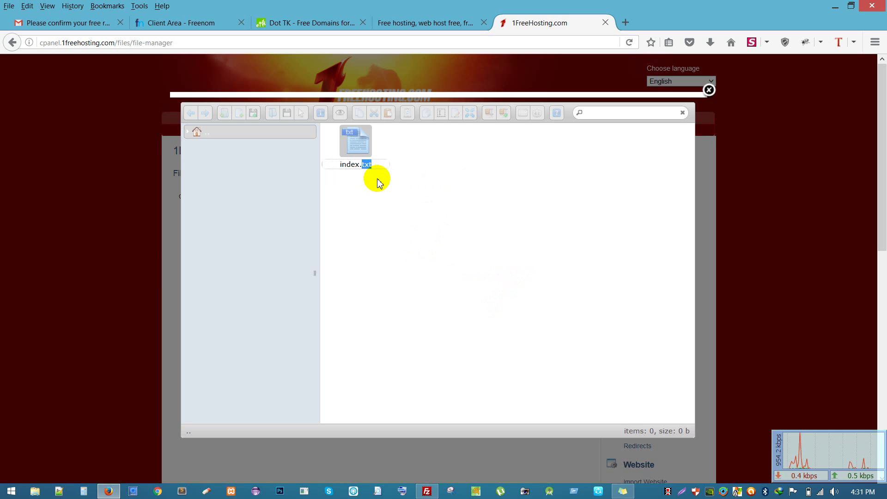
pyautogui.write('ht')
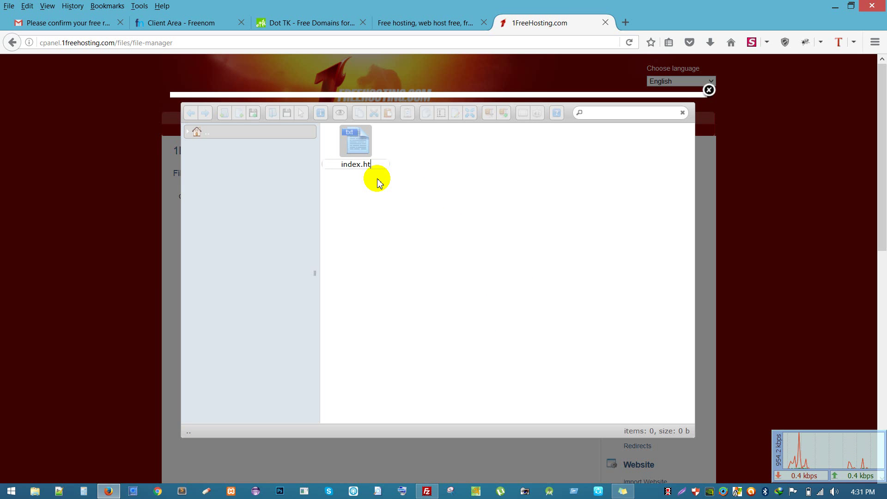
pyautogui.write('ml')
pyautogui.press('Return')
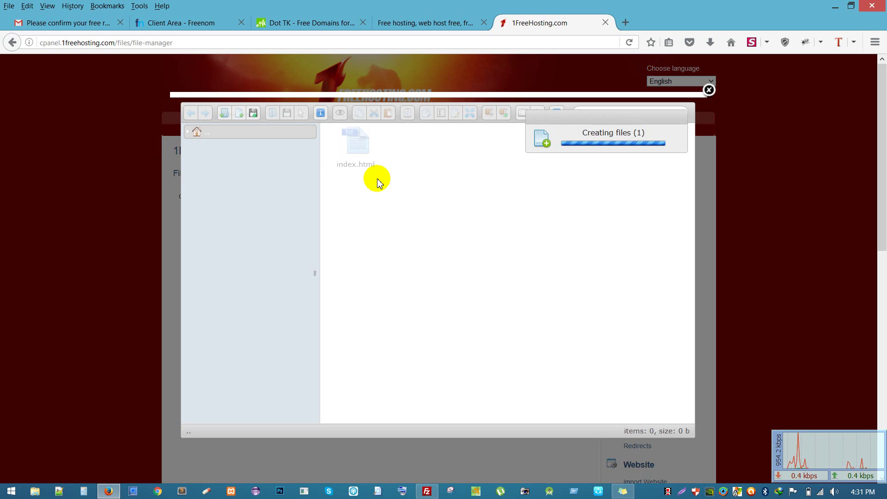
# Open index.html for editing and move the editor window aside so the file stays in view
pyautogui.rightClick(361, 159)
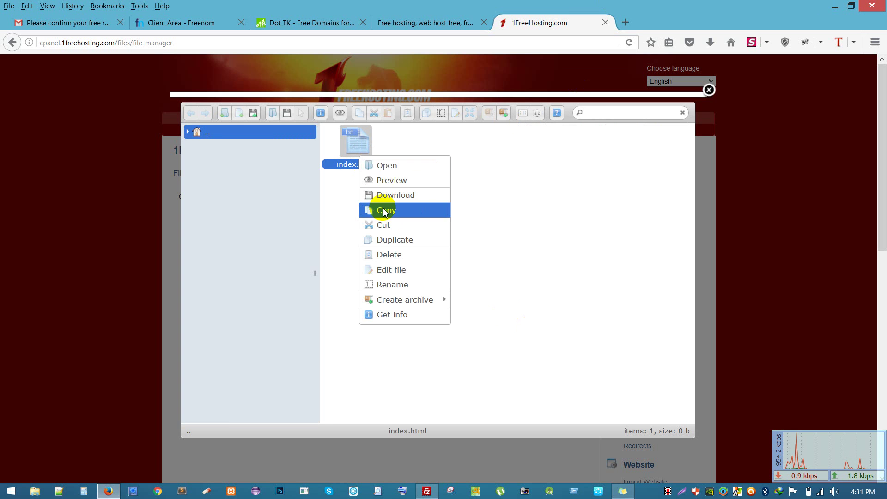
pyautogui.click(388, 270)
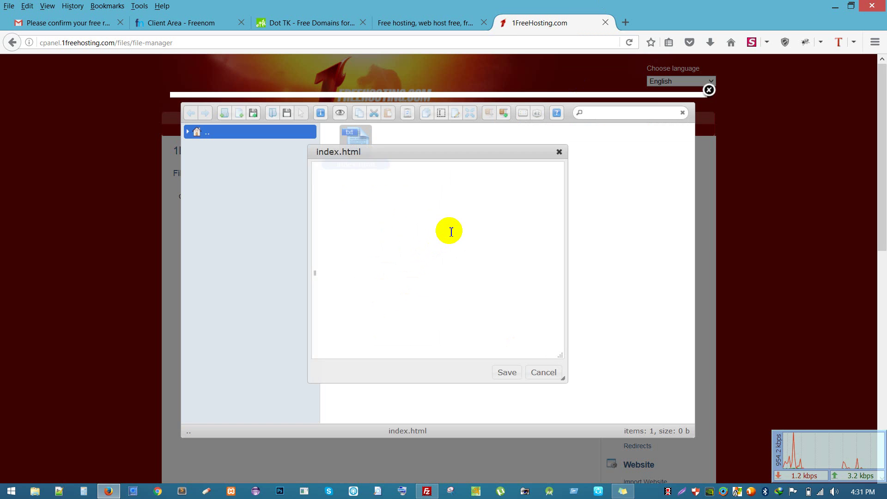
pyautogui.moveTo(410, 154); pyautogui.dragTo(471, 160)
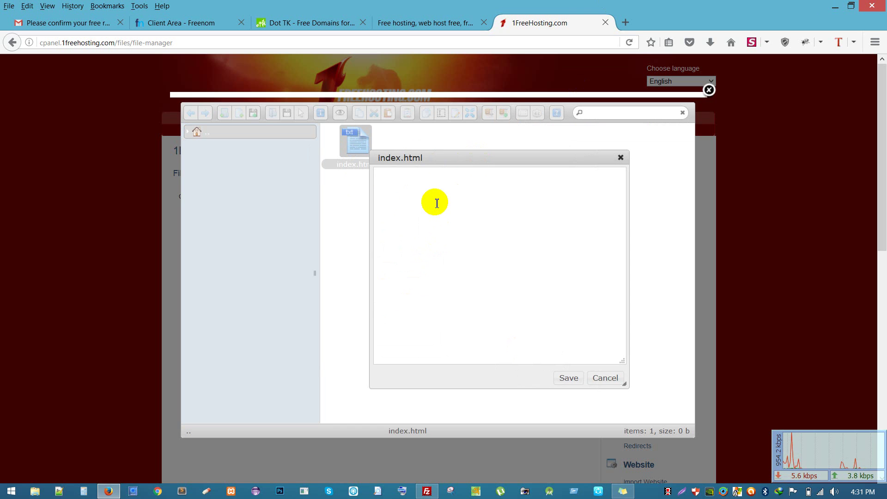
# Enter an opening <html> tag and a closing </html> tag on separate lines in index.html
pyautogui.write('<>')
pyautogui.write('h')
pyautogui.write('tml')
pyautogui.hotkey('shift', 'Left')
pyautogui.hotkey('shift', 'Left')
pyautogui.hotkey('shift', 'Left')
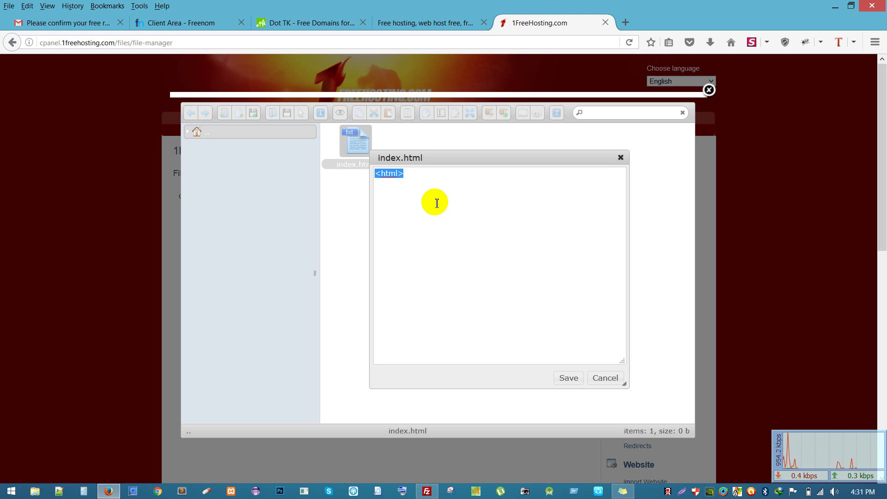
pyautogui.click(436, 203)
pyautogui.press('Return')
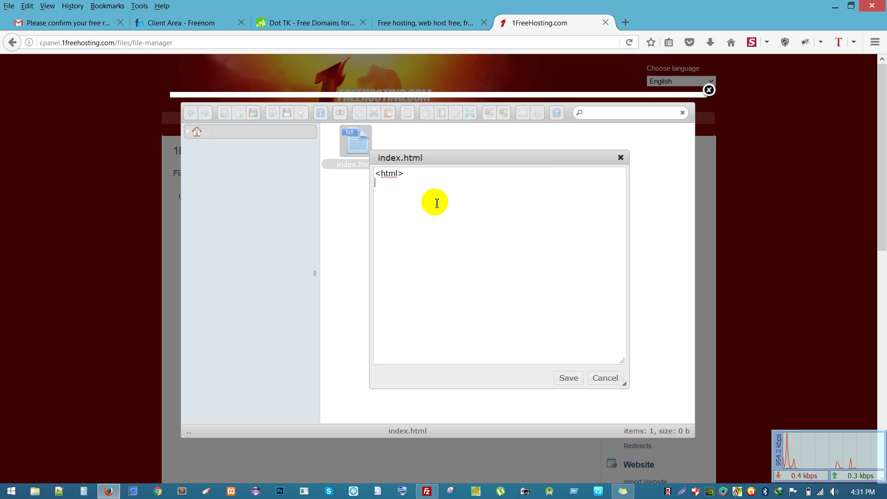
pyautogui.write('<html>')
pyautogui.press('Left')
pyautogui.write('/')
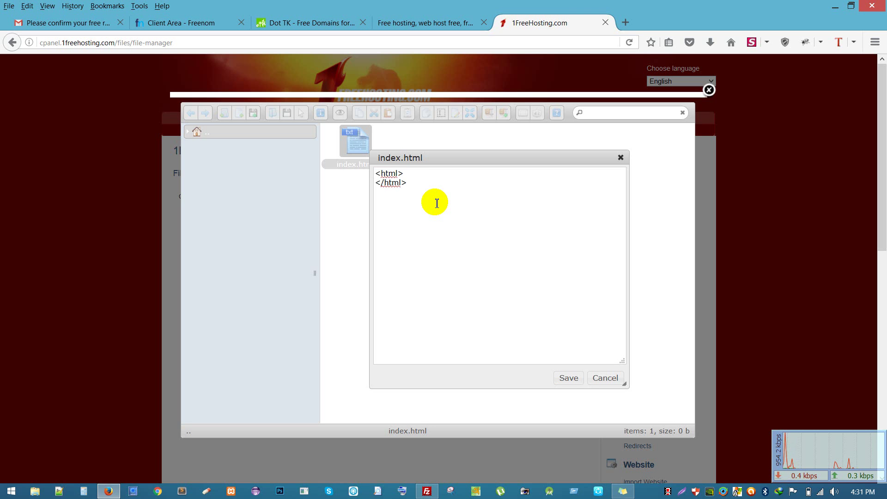
# Add an opening <body> tag on a new line between the <html> and </html> tags
pyautogui.press('End')
pyautogui.press('Return')
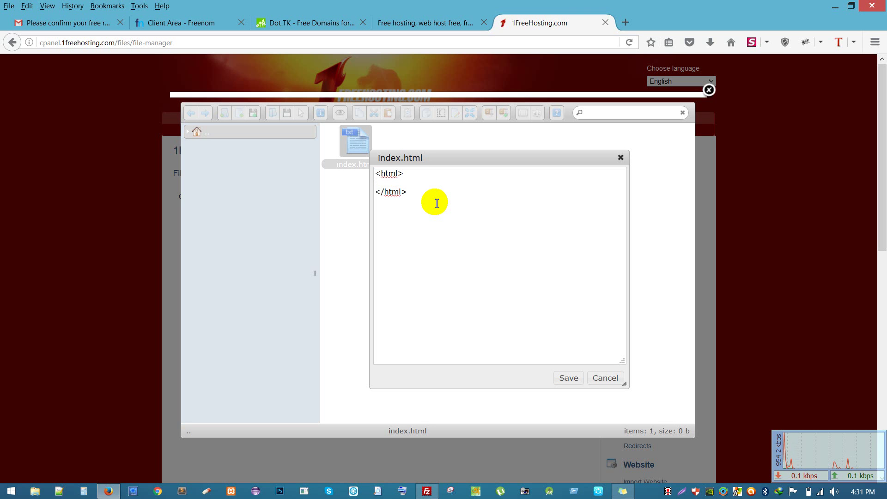
pyautogui.write('<>')
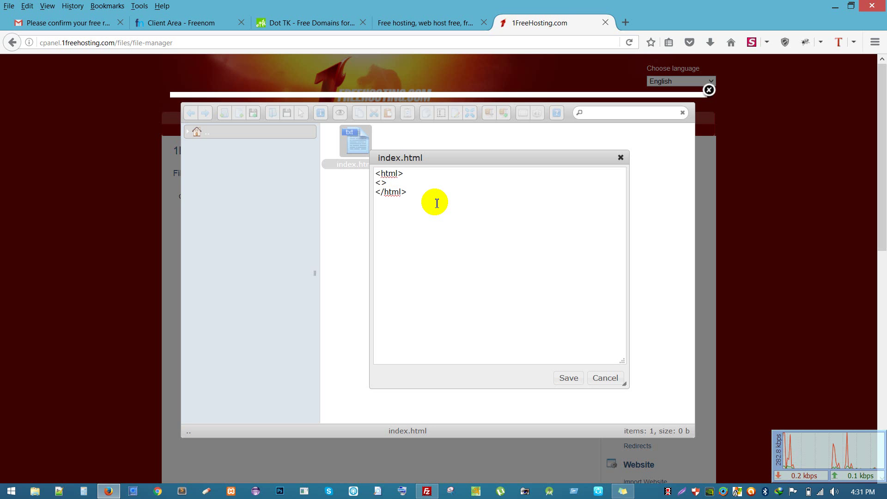
pyautogui.write('bo')
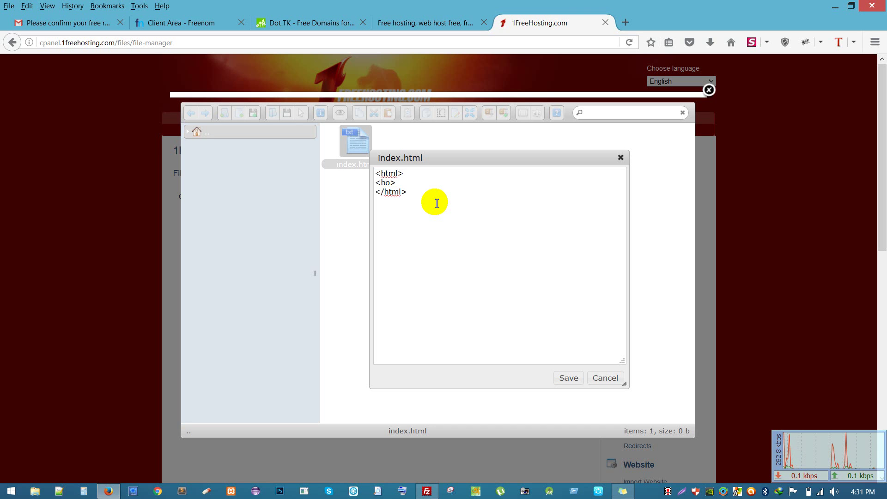
pyautogui.write('dy')
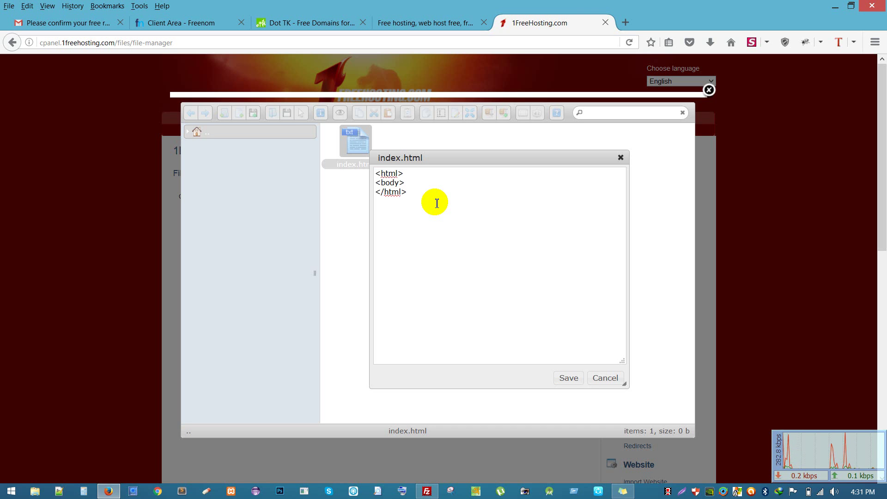
# Add a closing </body> tag above </html>, with an empty <> tag on its own line between the body tags
pyautogui.hotkey('shift', 'Left')
pyautogui.hotkey('shift', 'Left')
pyautogui.hotkey('shift', 'Left')
pyautogui.hotkey('shift', 'Left')
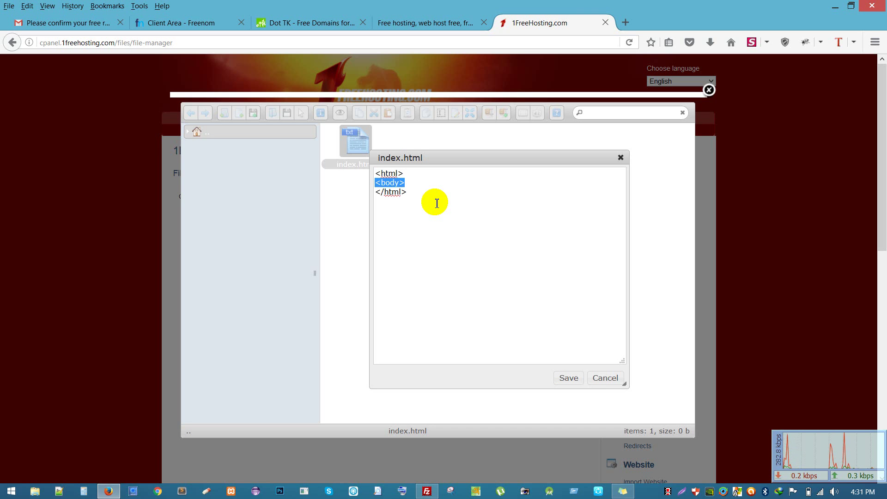
pyautogui.press('Right')
pyautogui.press('Return')
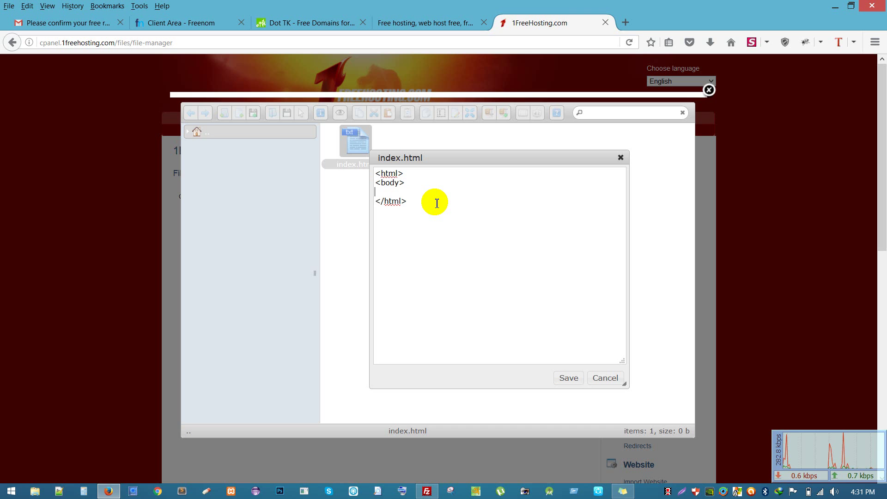
pyautogui.press('Return')
pyautogui.write('<body>')
pyautogui.press('Up')
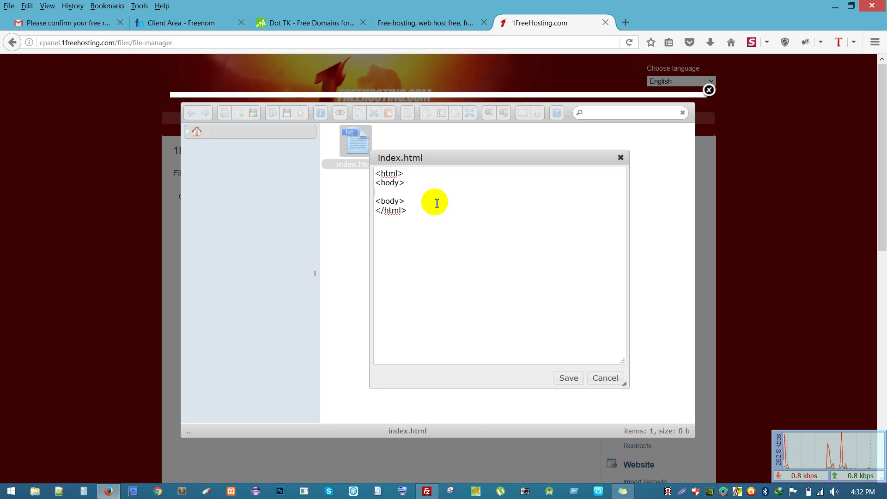
pyautogui.write('<>')
pyautogui.press('Down')
pyautogui.write('/')
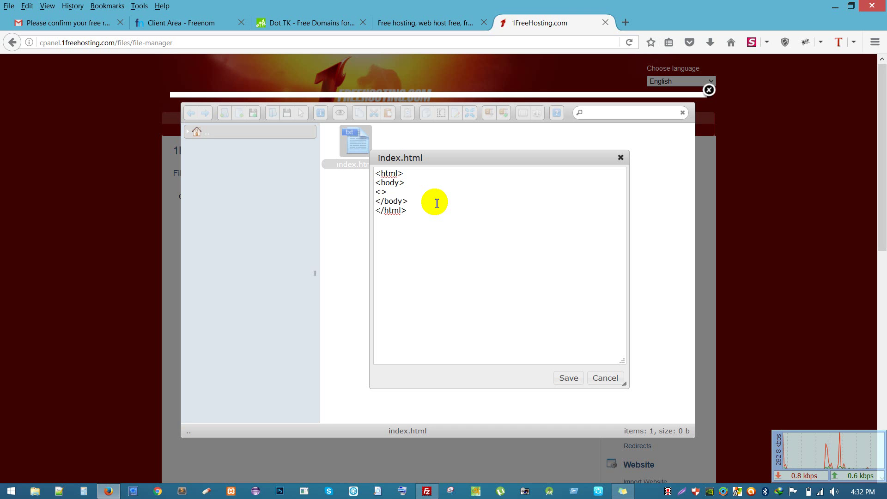
# Fill the line between the body tags with <h1>Welcome to your own website </h1>
pyautogui.press('Left')
pyautogui.write('h1>')
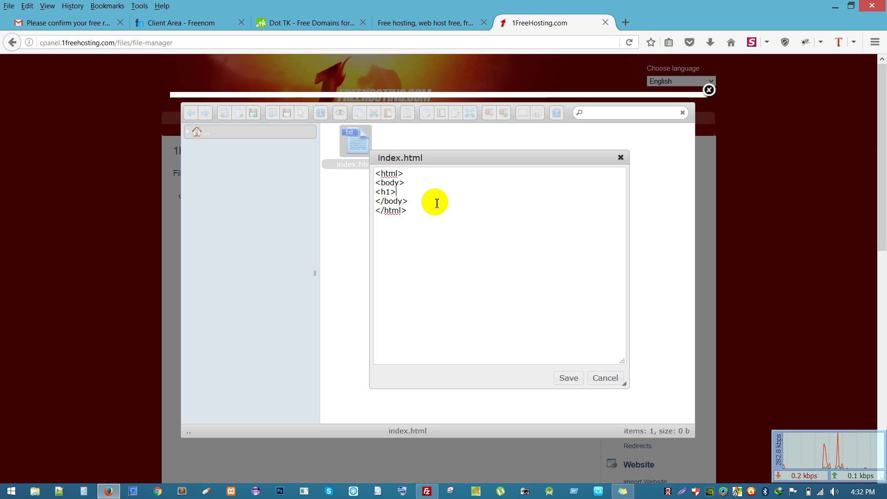
pyautogui.write('W')
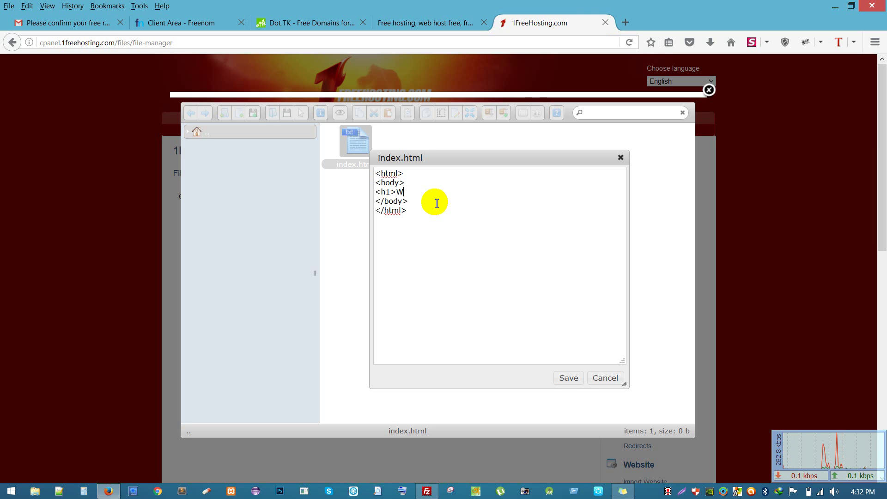
pyautogui.write('elocome')
pyautogui.press('BackSpace')
pyautogui.press('BackSpace')
pyautogui.write('come t')
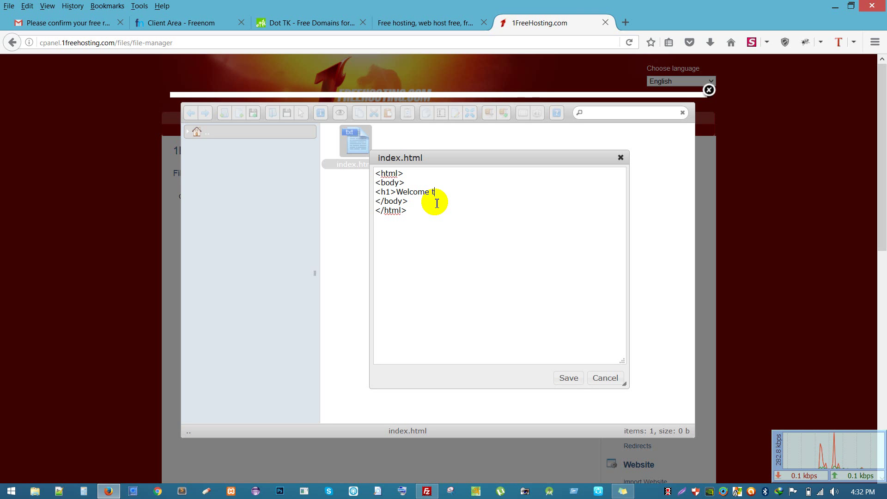
pyautogui.write('o your own ')
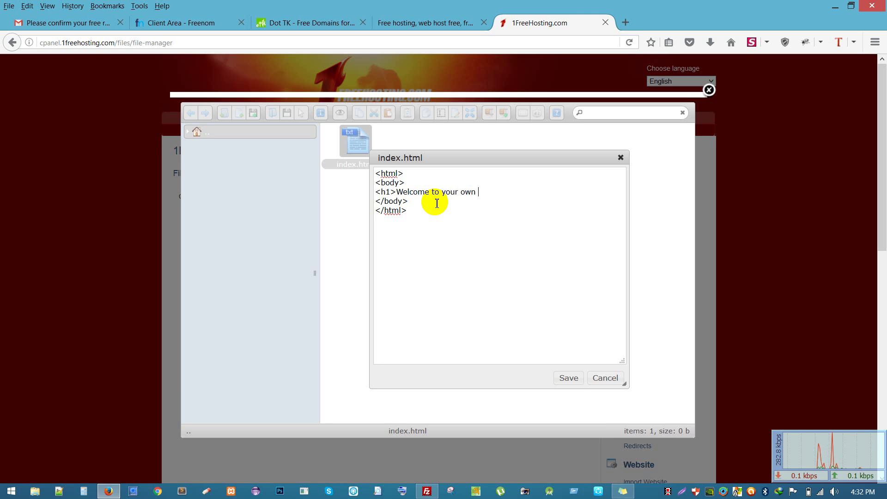
pyautogui.write('website <')
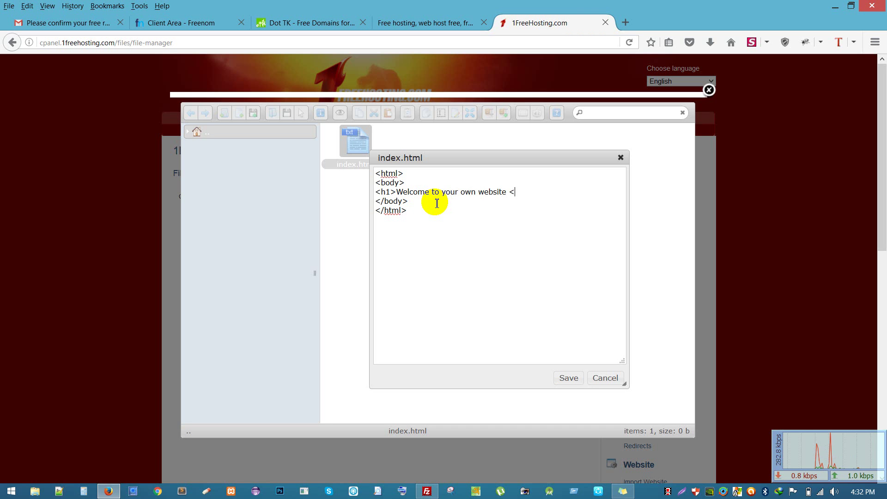
pyautogui.write('/h1>')
# Insert <head> and </head> tags on separate lines between the <html> and <body> tags, leaving a blank line under <html>
pyautogui.click(413, 175)
pyautogui.press('Return')
pyautogui.press('Return')
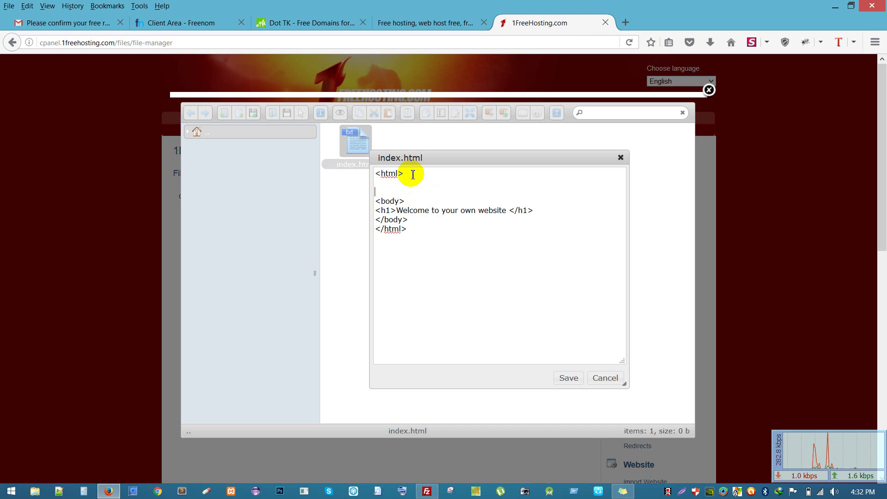
pyautogui.press('Left')
pyautogui.write('head')
pyautogui.press('Right')
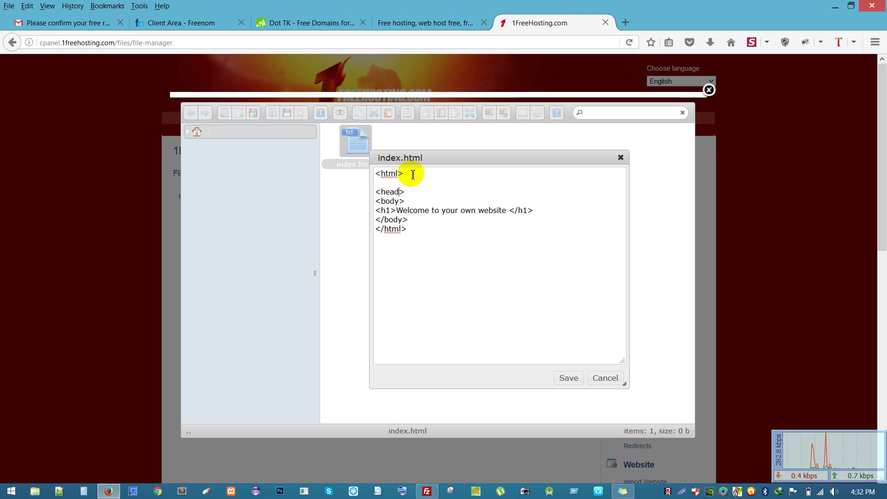
pyautogui.press('Return')
pyautogui.write('<>')
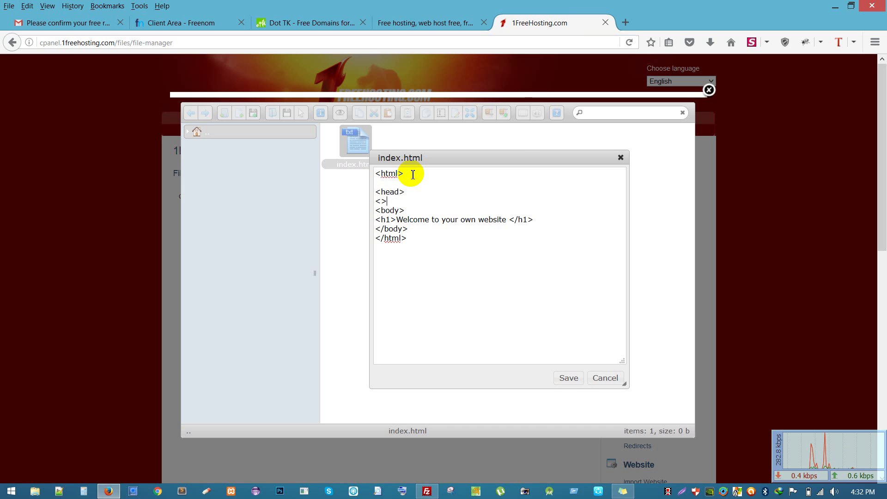
pyautogui.write('/head')
pyautogui.press('Up')
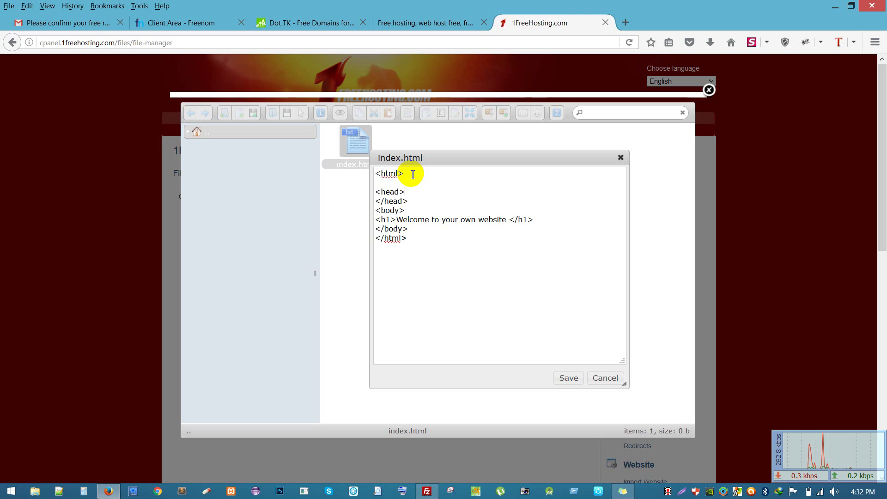
# Add <title>Welcome</title> inside the head section and save index.html
pyautogui.press('Return')
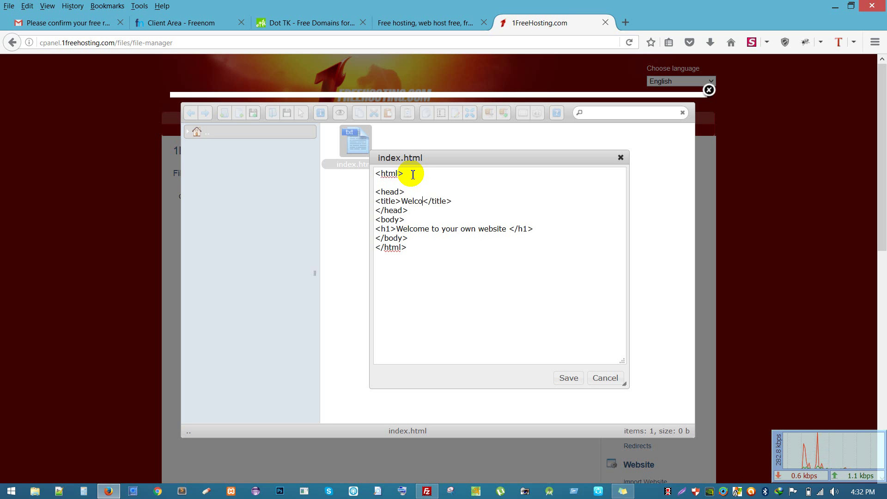
pyautogui.click(568, 378)
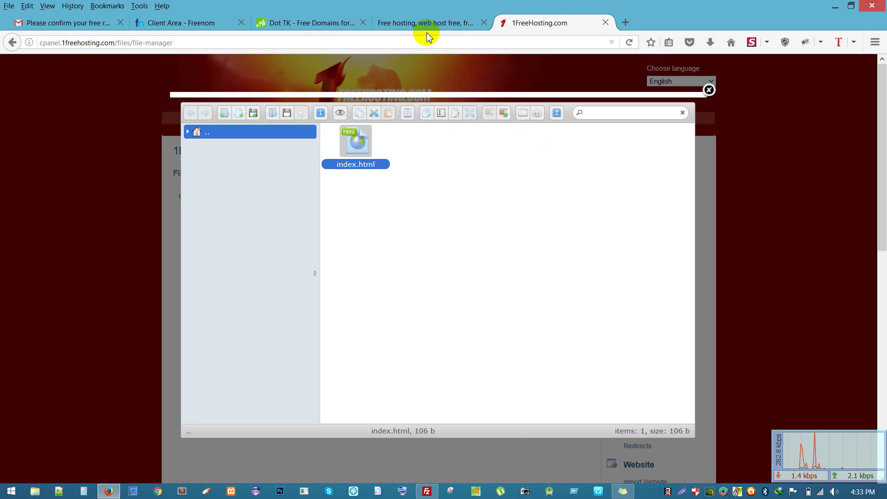
# Open the DEVELOPERSPORT.TK link from the Dot TK registration page in a new browser tab and switch to it
pyautogui.click(297, 26)
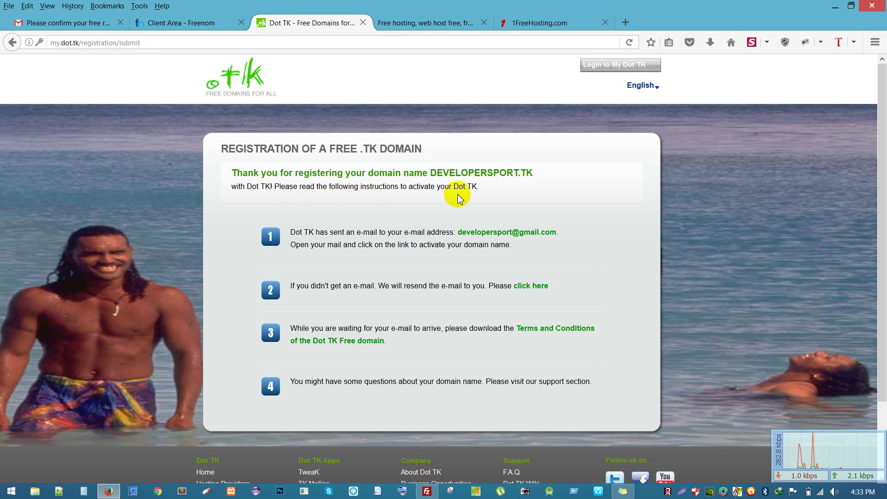
pyautogui.moveTo(434, 175); pyautogui.dragTo(529, 174)
pyautogui.rightClick(533, 172)
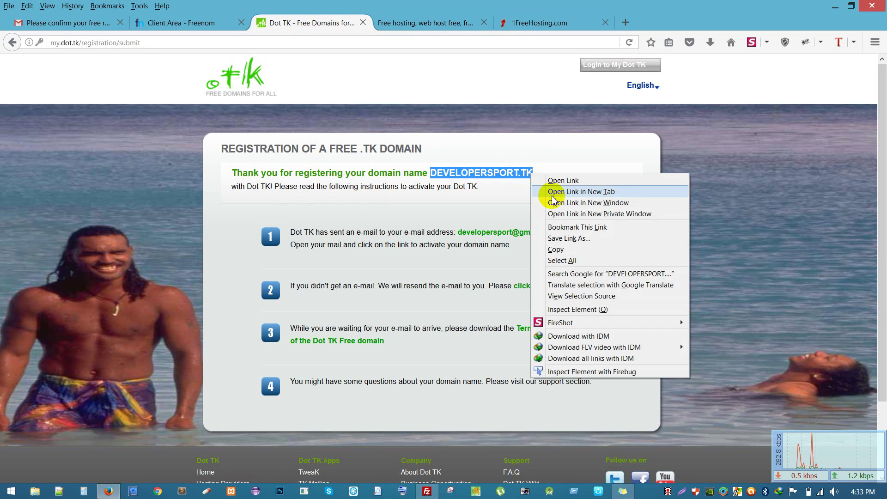
pyautogui.click(561, 190)
pyautogui.click(420, 25)
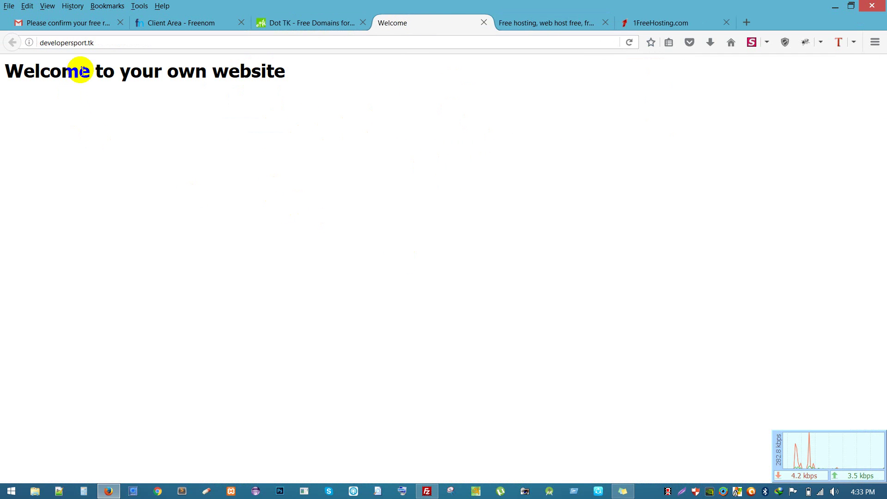
# Examine the heading, page title and web address of the published developersport.tk page
pyautogui.moveTo(6, 74); pyautogui.dragTo(19, 79)
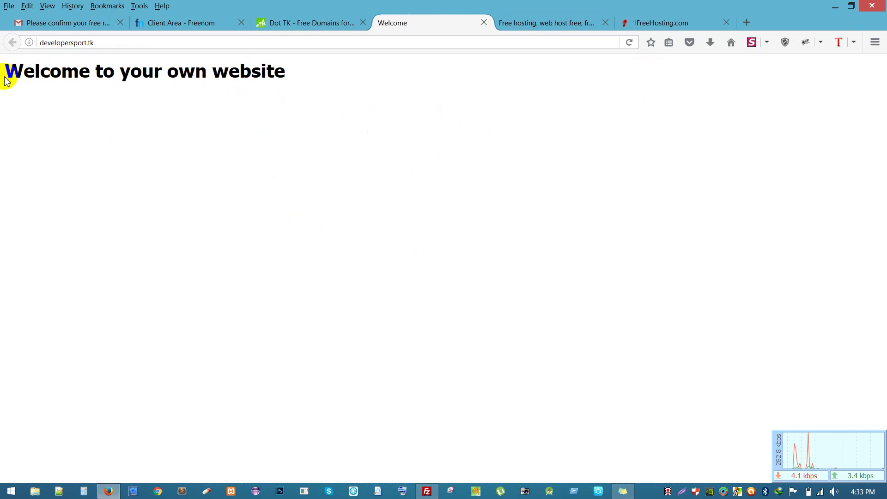
pyautogui.moveTo(9, 72); pyautogui.dragTo(307, 84)
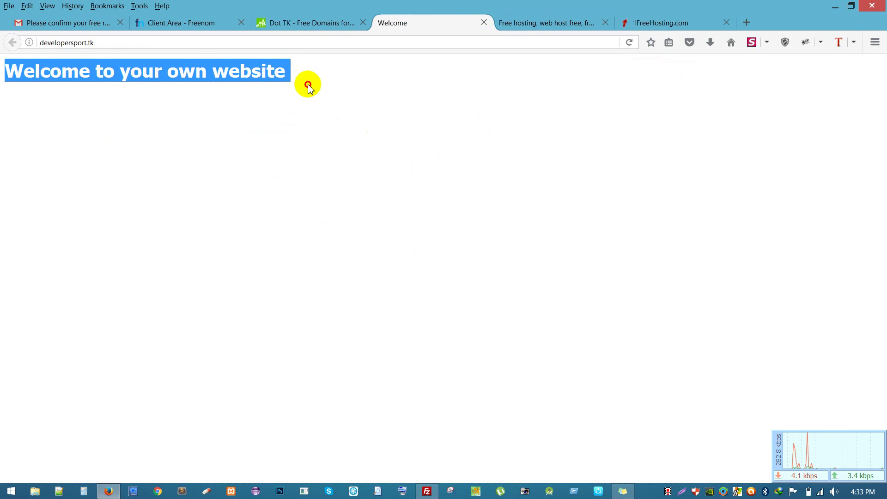
pyautogui.click(193, 90)
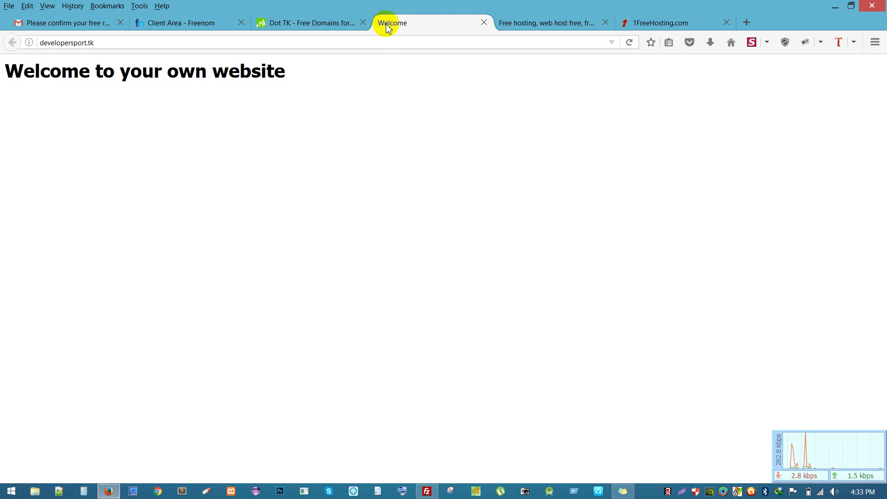
pyautogui.moveTo(268, 111); pyautogui.dragTo(273, 111)
pyautogui.click(257, 120)
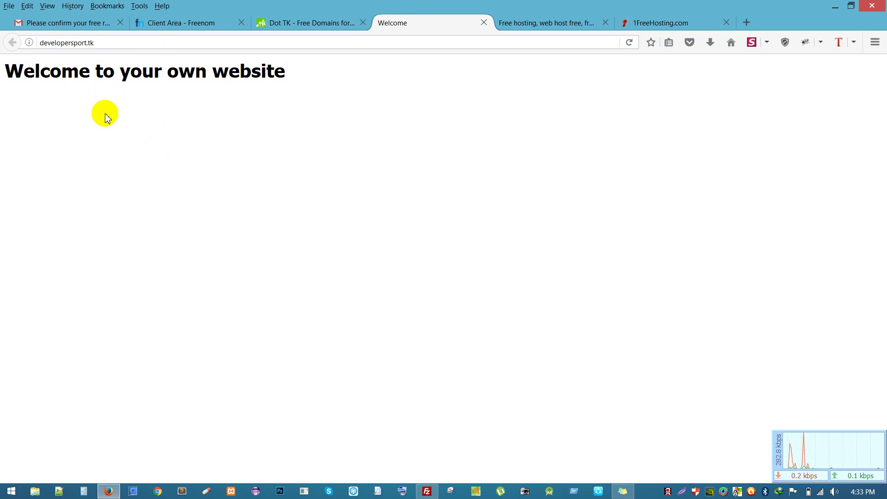
pyautogui.click(86, 42)
pyautogui.click(102, 131)
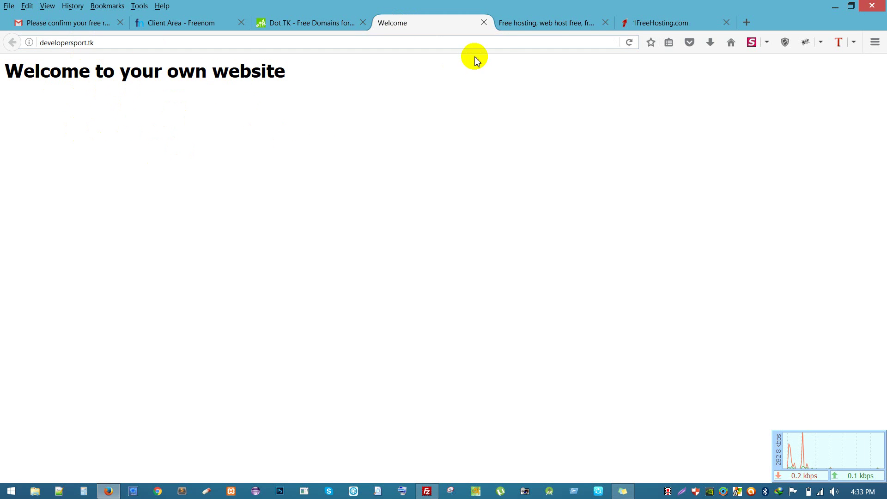
# Return to the 1FreeHosting file manager and permanently remove index.html from the site's root folder
pyautogui.click(581, 25)
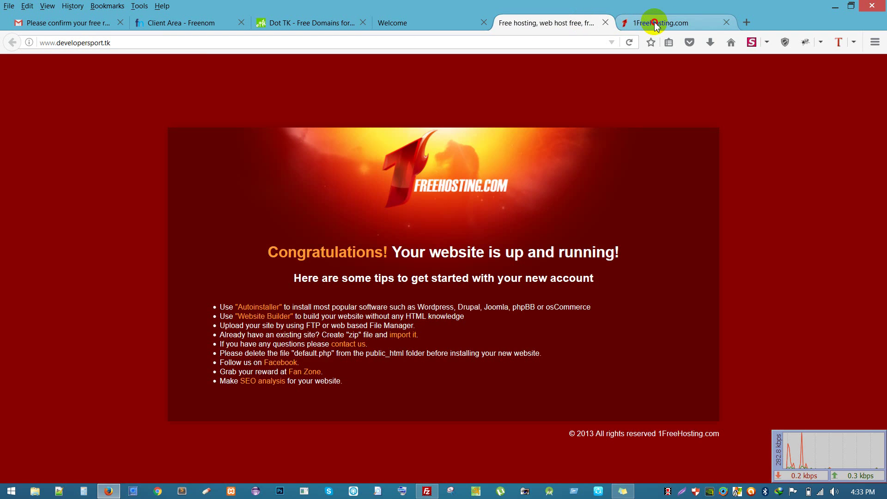
pyautogui.click(654, 22)
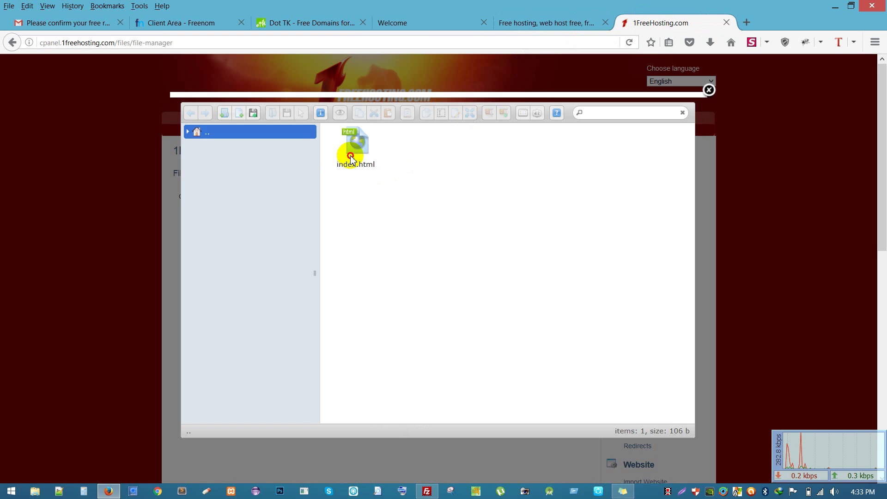
pyautogui.rightClick(350, 153)
pyautogui.click(380, 254)
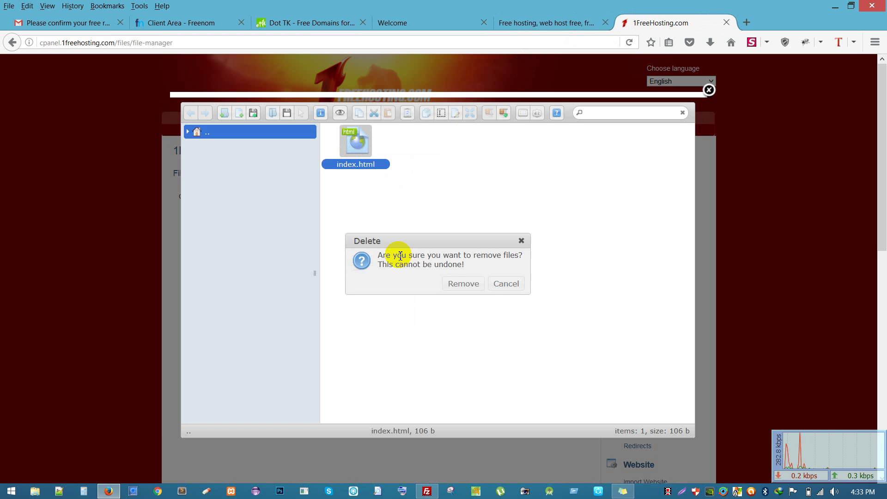
pyautogui.click(462, 282)
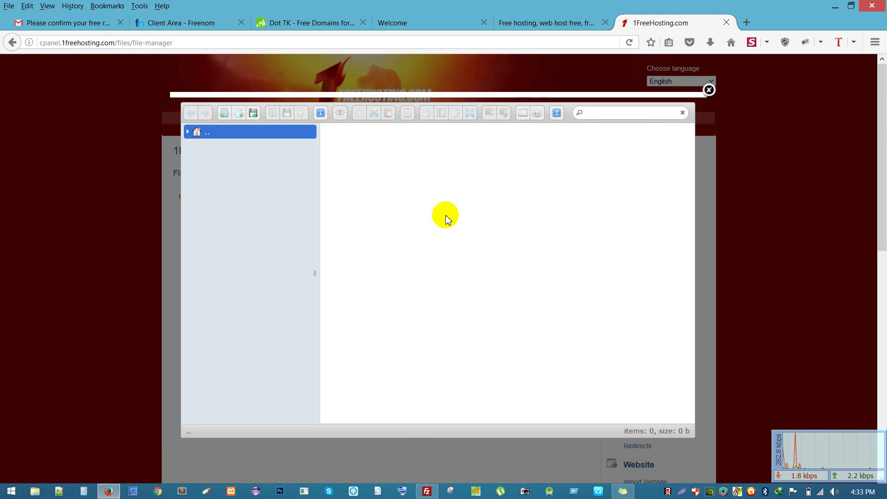
pyautogui.click(745, 21)
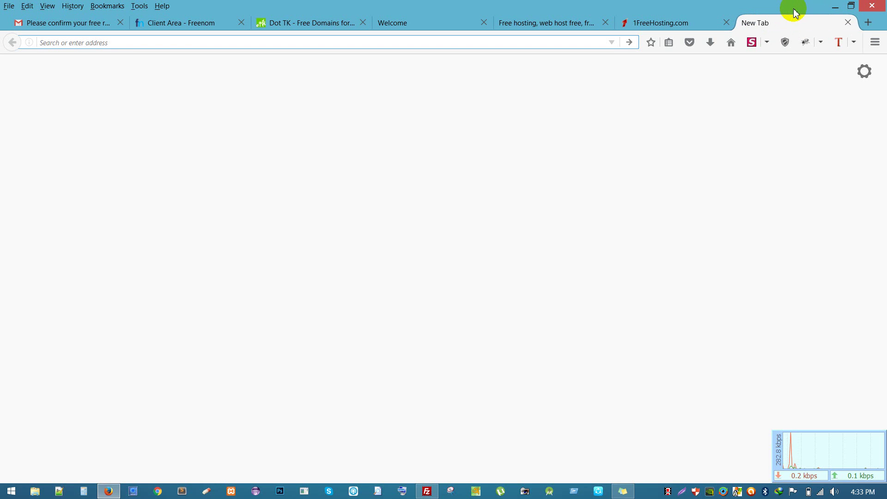
pyautogui.click(847, 23)
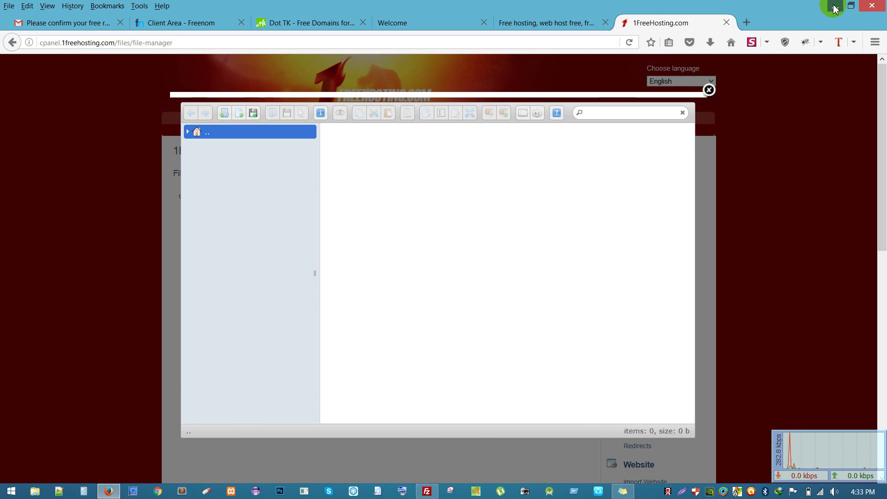
# Open the David_HTML folder on the desktop and preview its index.html in the browser
pyautogui.click(835, 9)
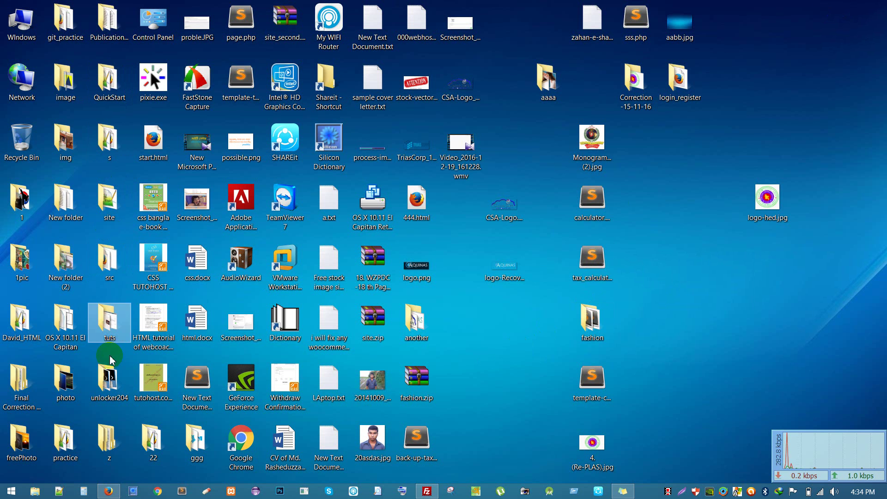
pyautogui.click(101, 400)
pyautogui.click(68, 400)
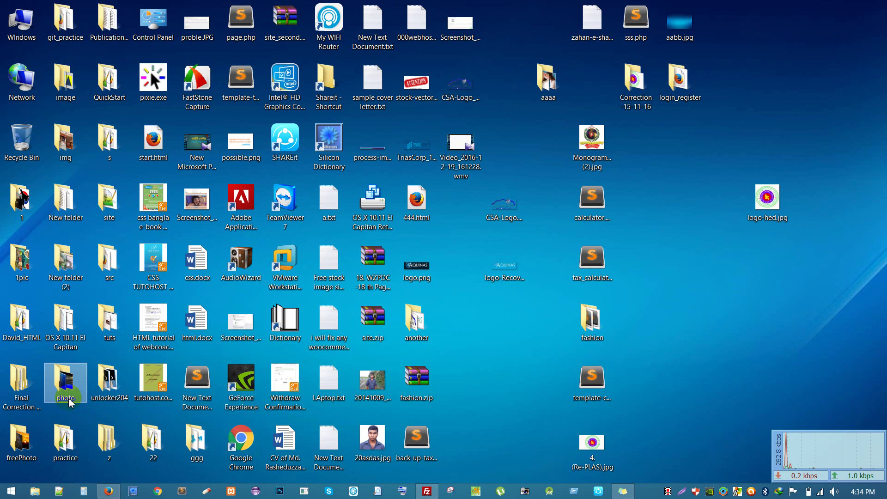
pyautogui.doubleClick(20, 322)
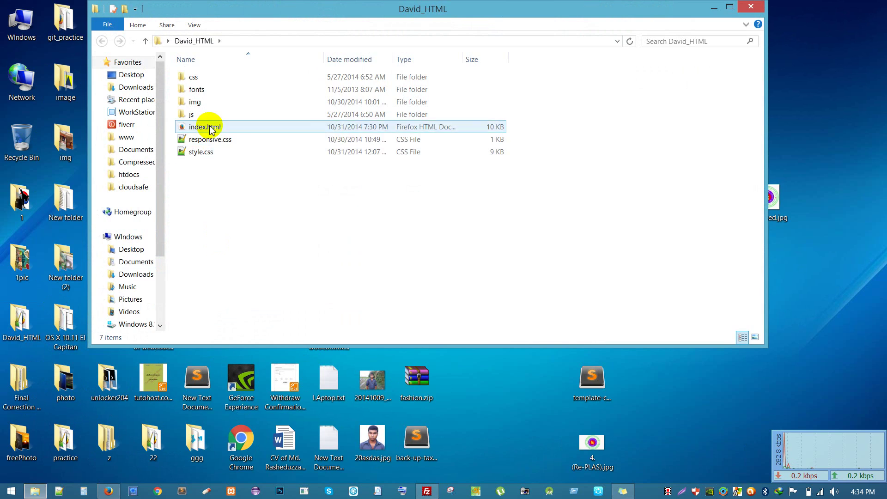
pyautogui.doubleClick(337, 129)
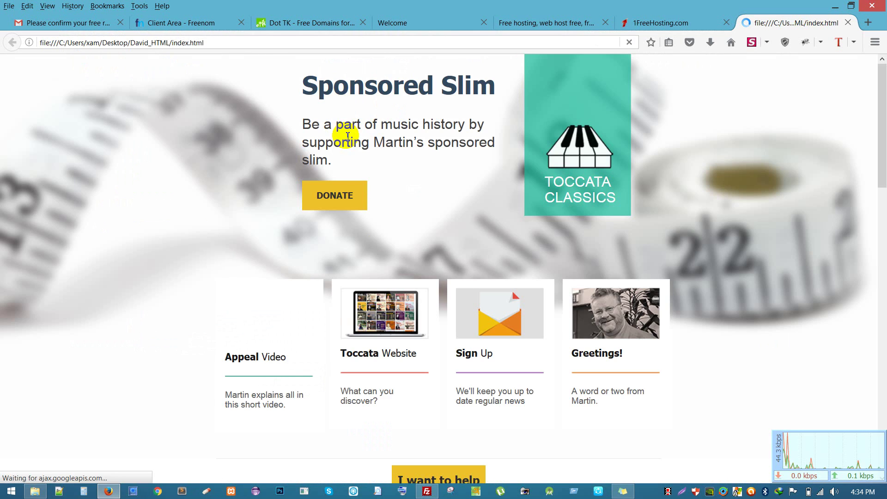
# Look through the local Sponsored Slim page, close its tab and return to the David_HTML folder window
pyautogui.scroll(-6, 392, 263)
pyautogui.scroll(-8, 393, 268)
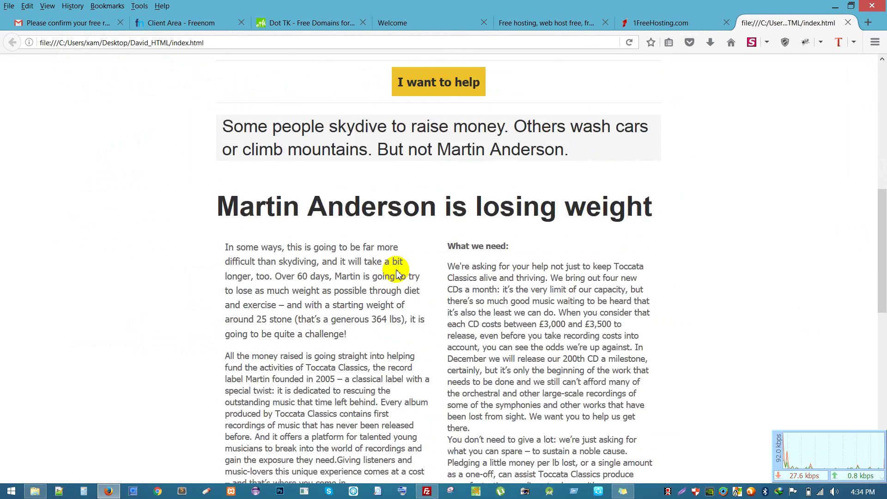
pyautogui.scroll(15, 396, 270)
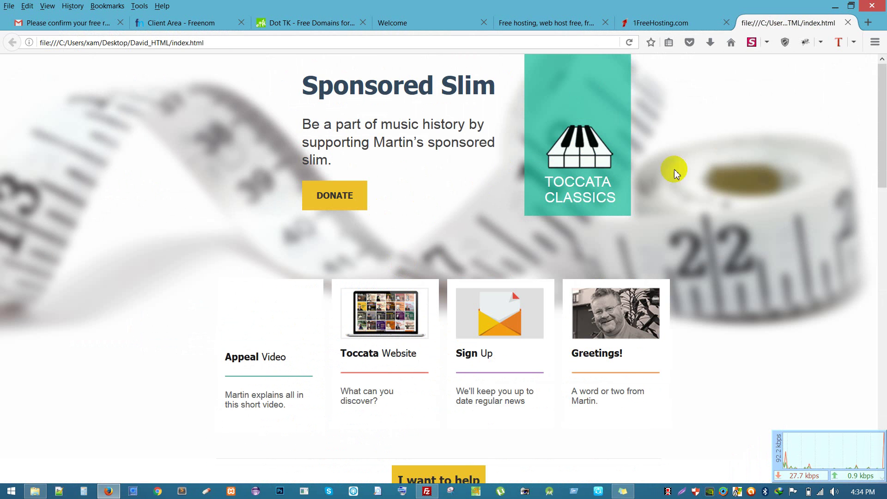
pyautogui.click(849, 23)
pyautogui.click(837, 7)
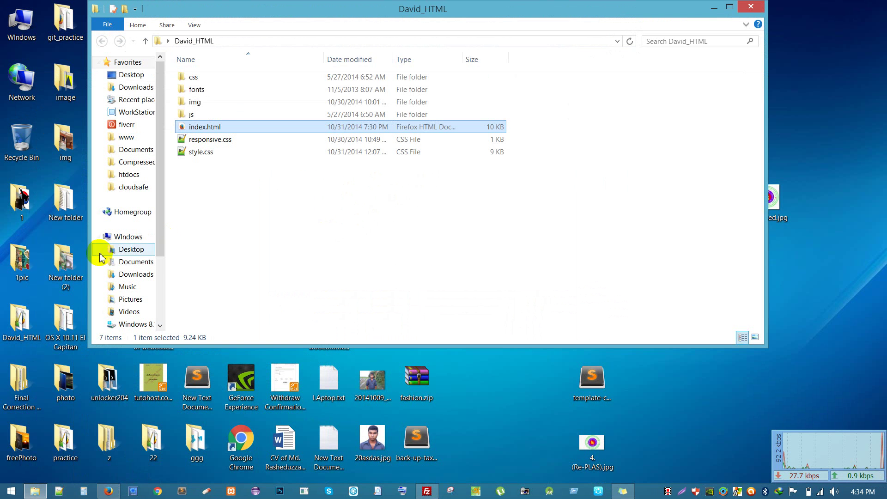
pyautogui.click(714, 8)
pyautogui.click(36, 324)
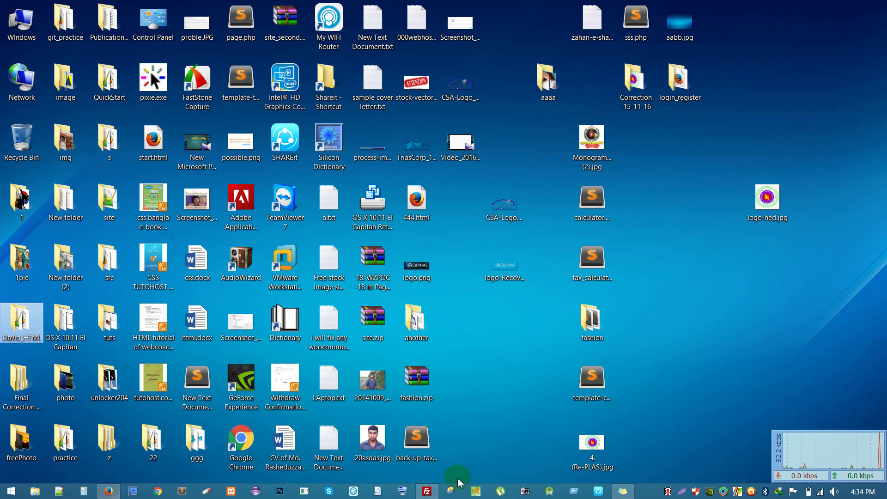
pyautogui.click(434, 494)
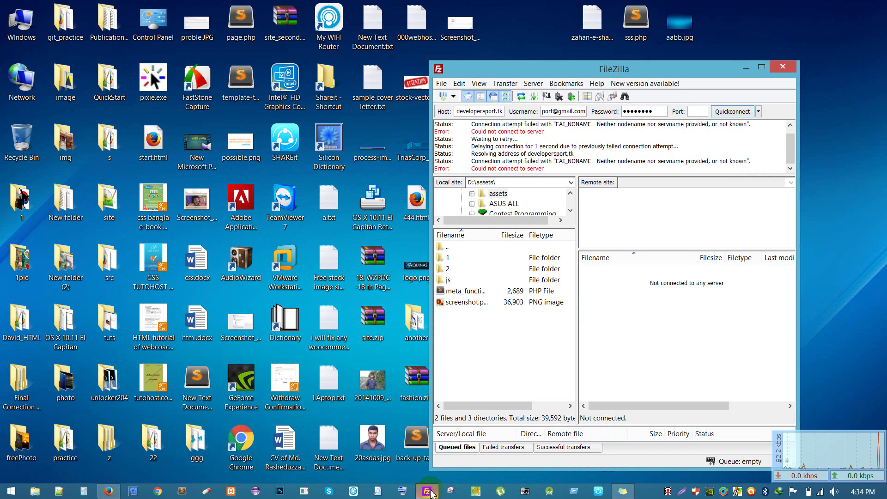
pyautogui.click(432, 493)
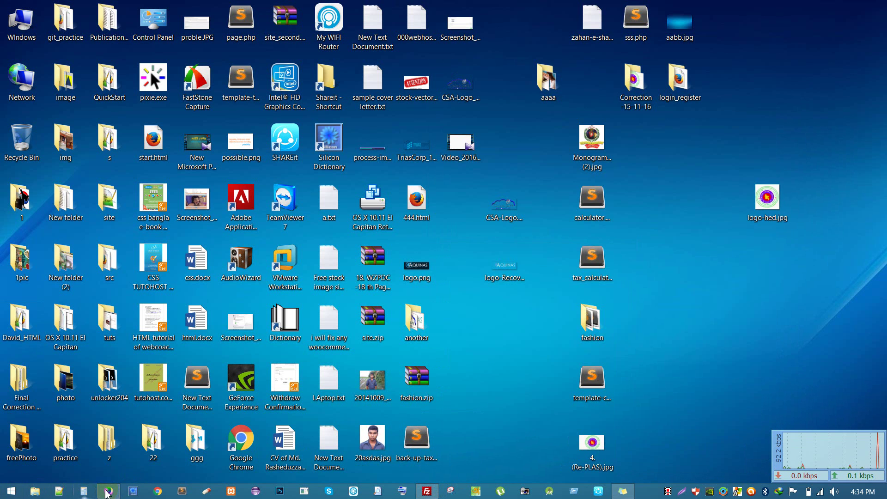
pyautogui.click(107, 492)
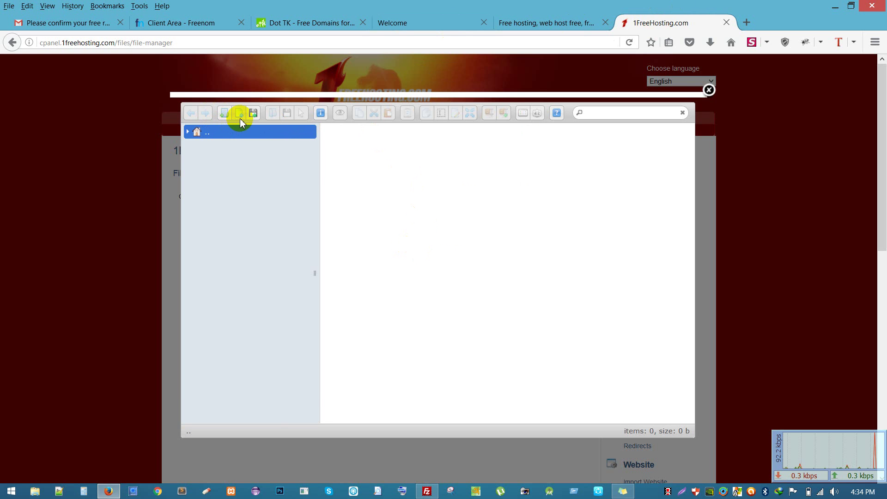
pyautogui.click(836, 7)
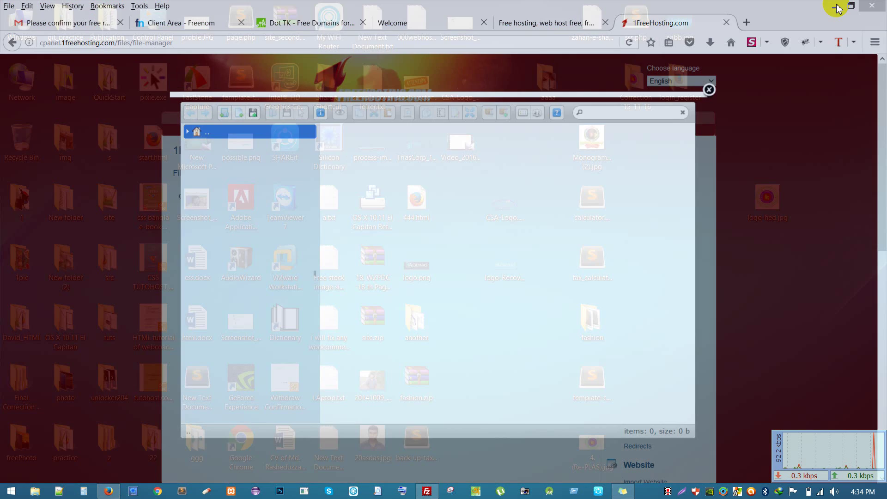
pyautogui.rightClick(13, 337)
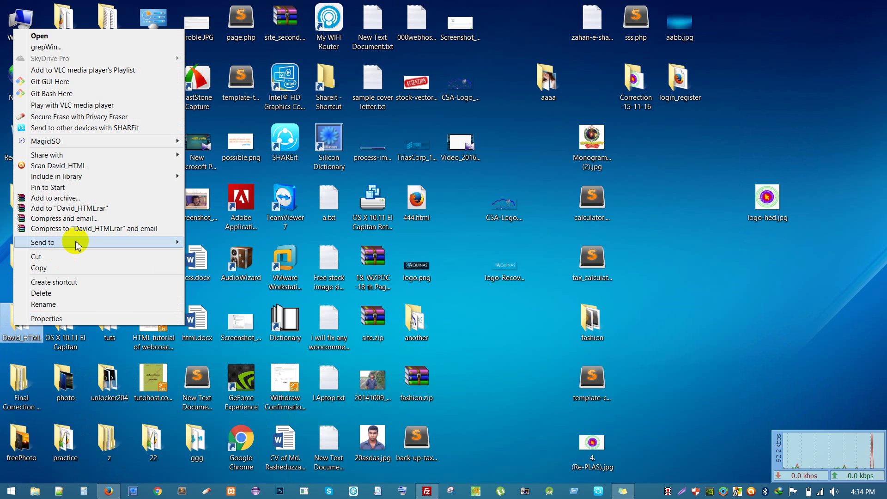
pyautogui.click(479, 306)
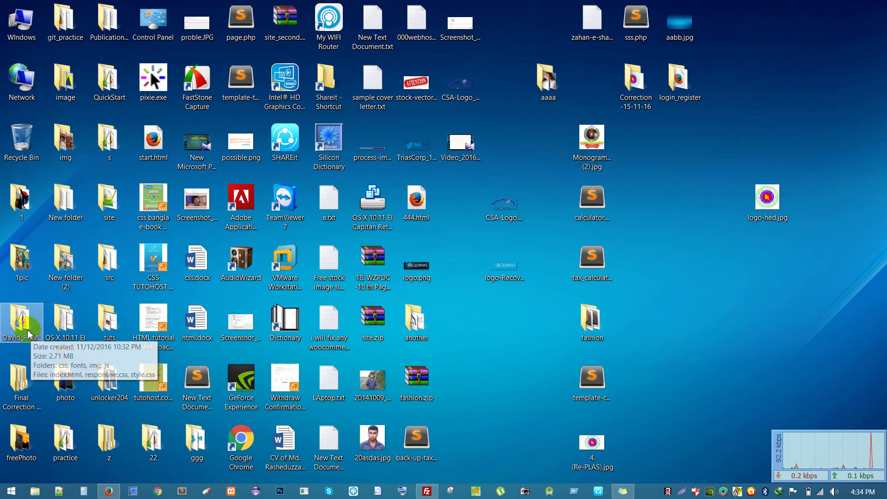
# Open the desktop's David_HTML folder again and compress all its folders and files into one zip archive
pyautogui.doubleClick(28, 333)
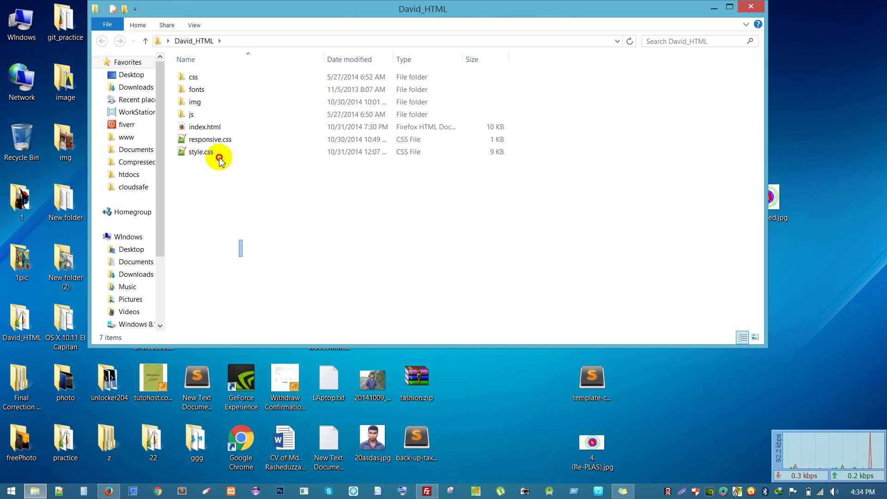
pyautogui.moveTo(241, 256); pyautogui.dragTo(209, 76)
pyautogui.rightClick(210, 76)
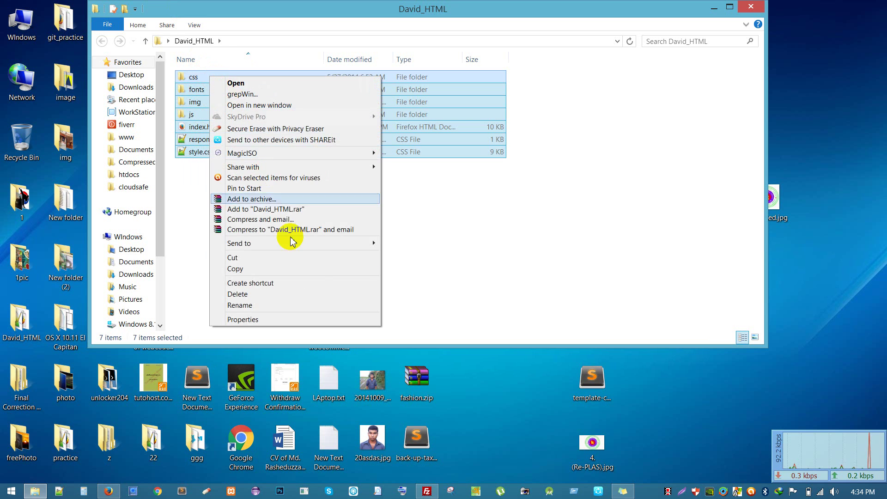
pyautogui.moveTo(372, 243)
pyautogui.click(410, 257)
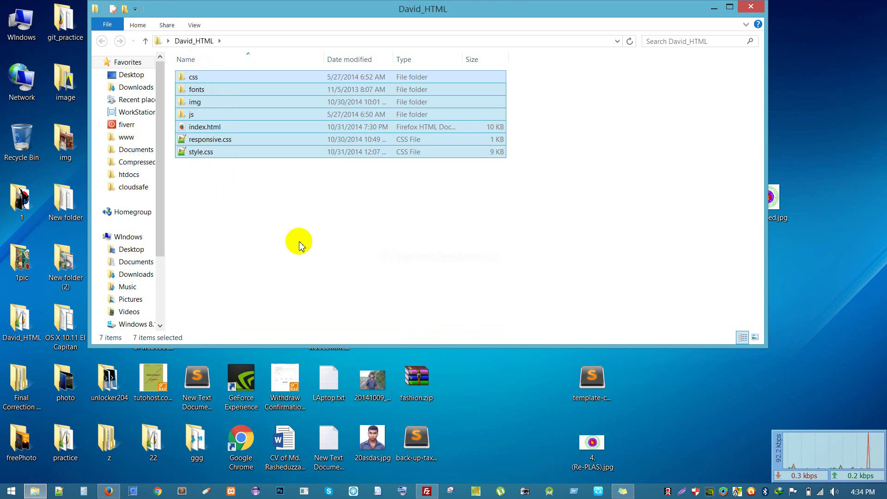
pyautogui.click(297, 240)
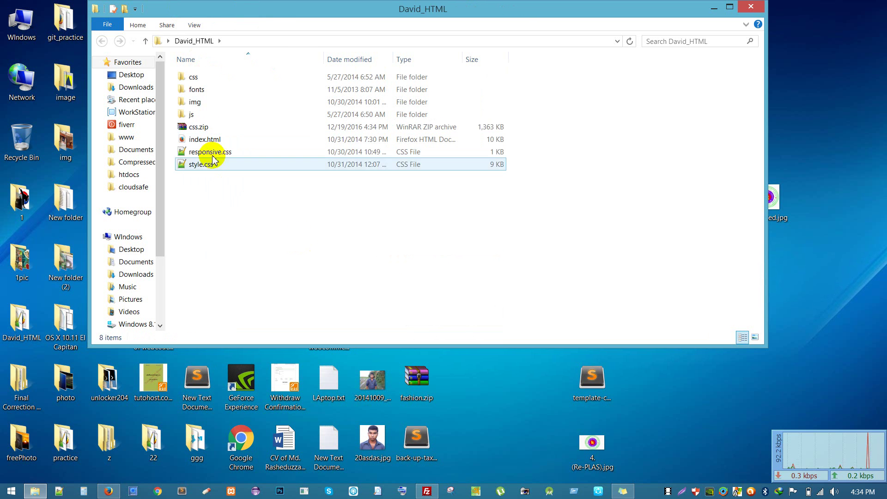
pyautogui.click(197, 128)
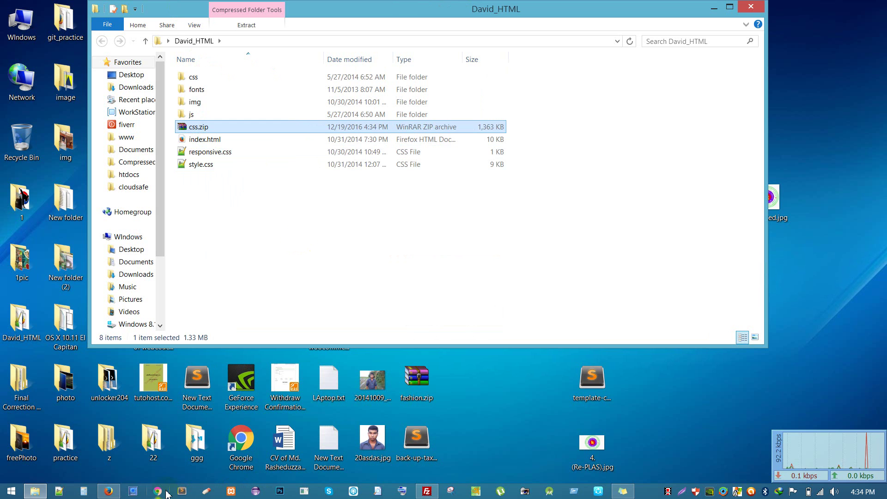
# Return to the 1FreeHosting file manager in Firefox and open the file chooser for uploading to the root folder
pyautogui.click(108, 490)
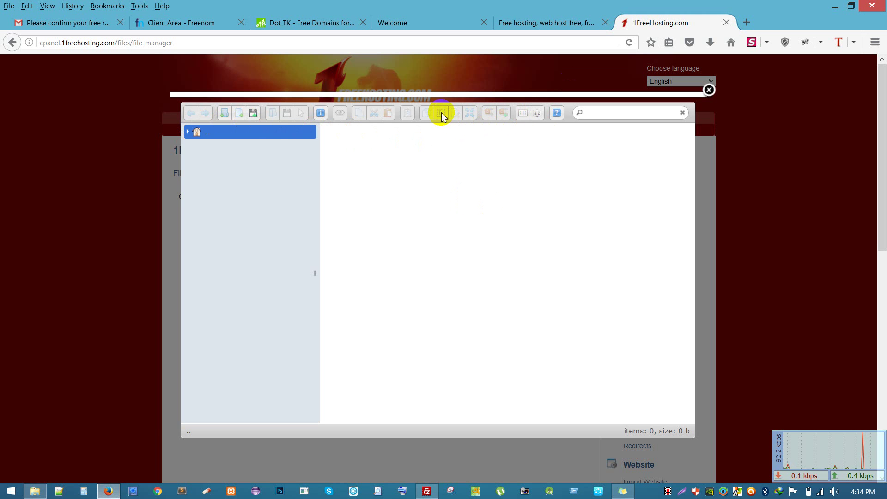
pyautogui.click(240, 115)
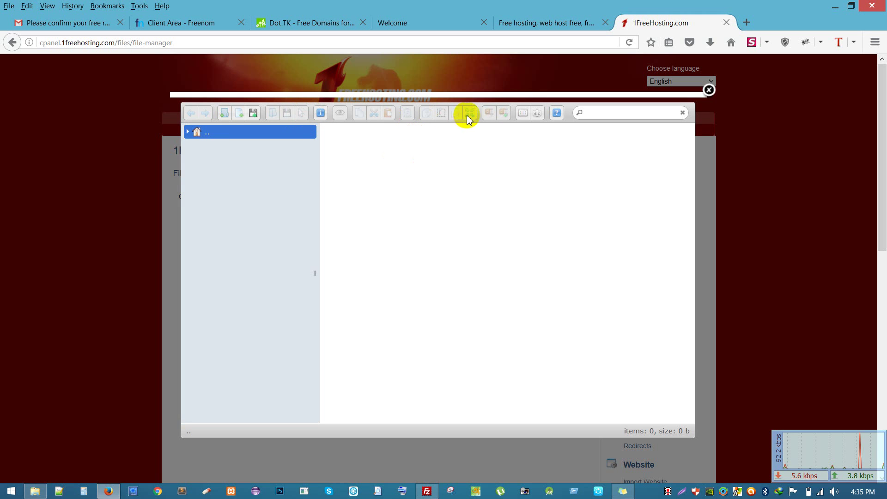
pyautogui.rightClick(406, 167)
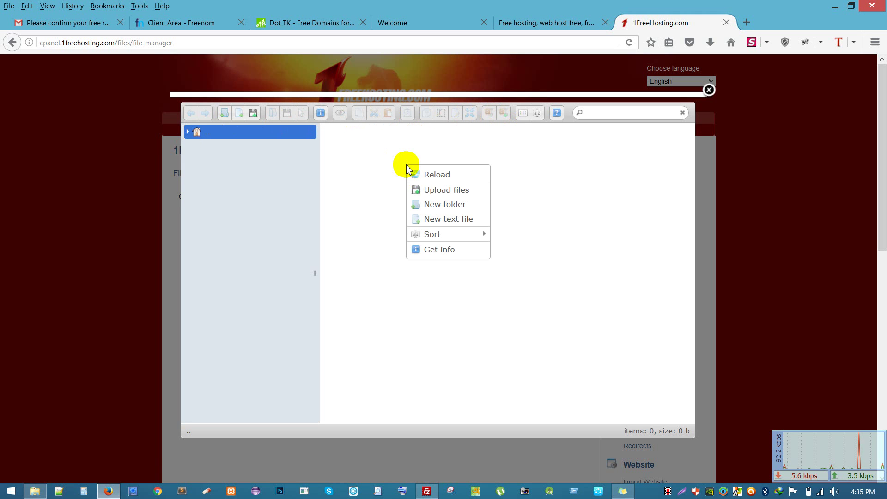
pyautogui.click(370, 182)
pyautogui.rightClick(373, 163)
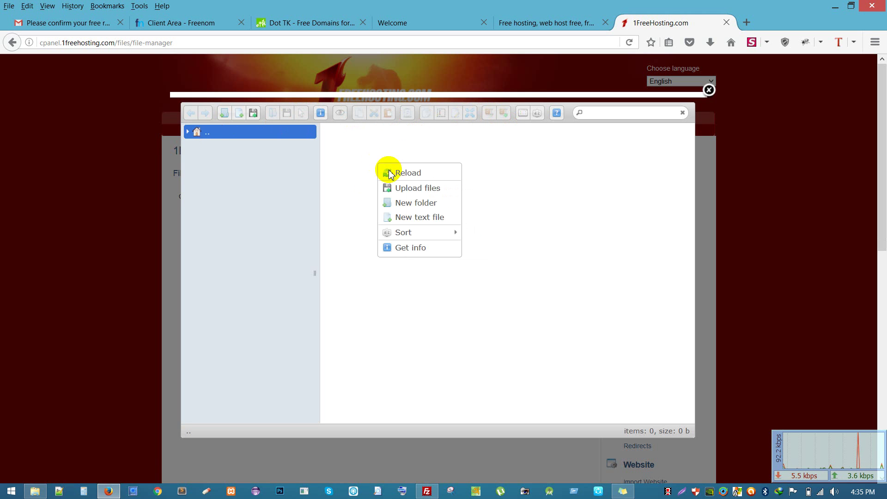
pyautogui.click(411, 189)
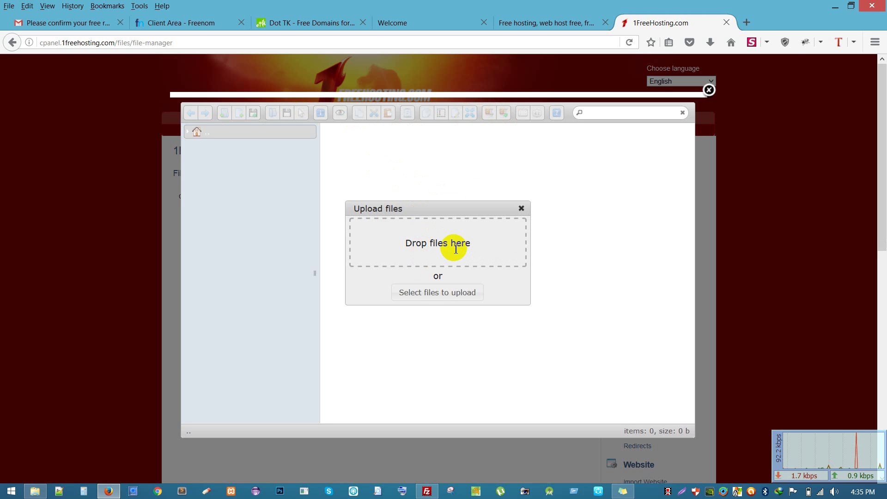
pyautogui.click(428, 294)
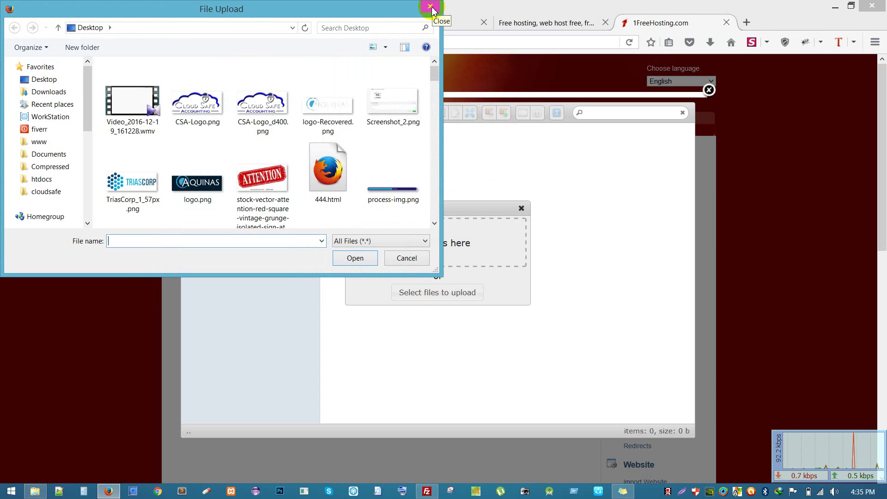
# Upload css.zip from the desktop's David_HTML folder to the site's root folder
pyautogui.click(306, 119)
pyautogui.scroll(-3, 243, 155)
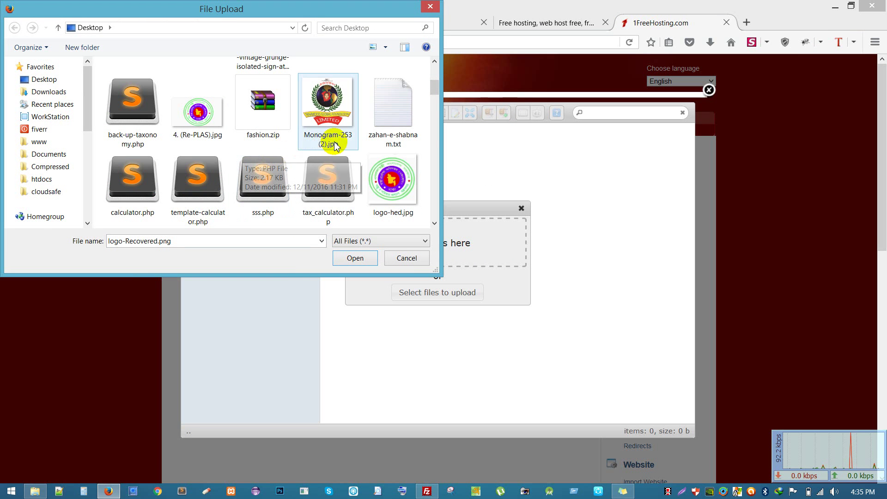
pyautogui.scroll(-3, 272, 153)
pyautogui.scroll(-3, 273, 150)
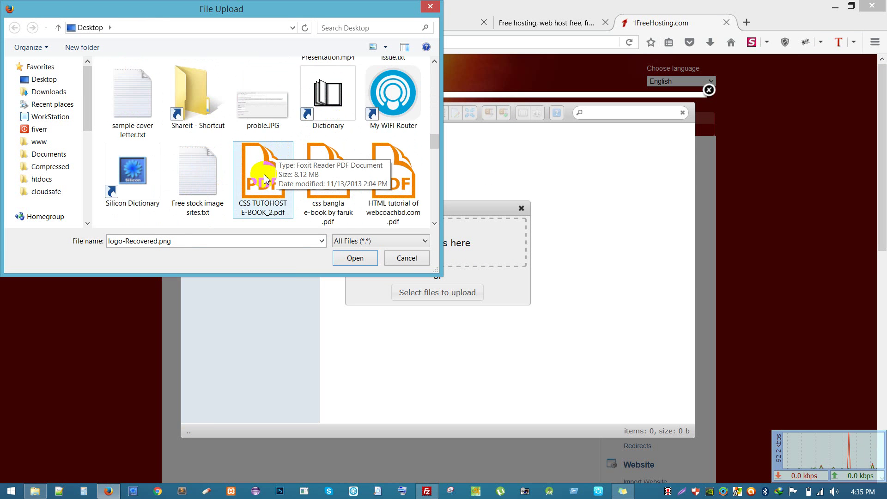
pyautogui.scroll(-3, 268, 182)
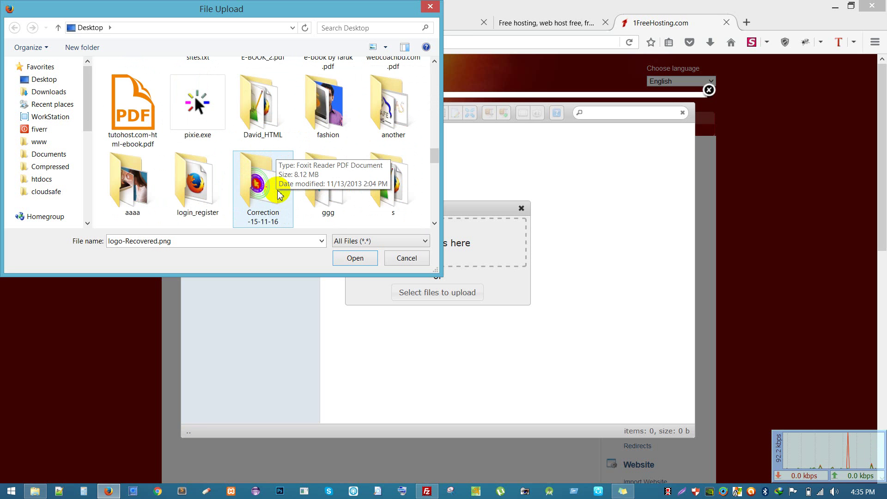
pyautogui.doubleClick(254, 124)
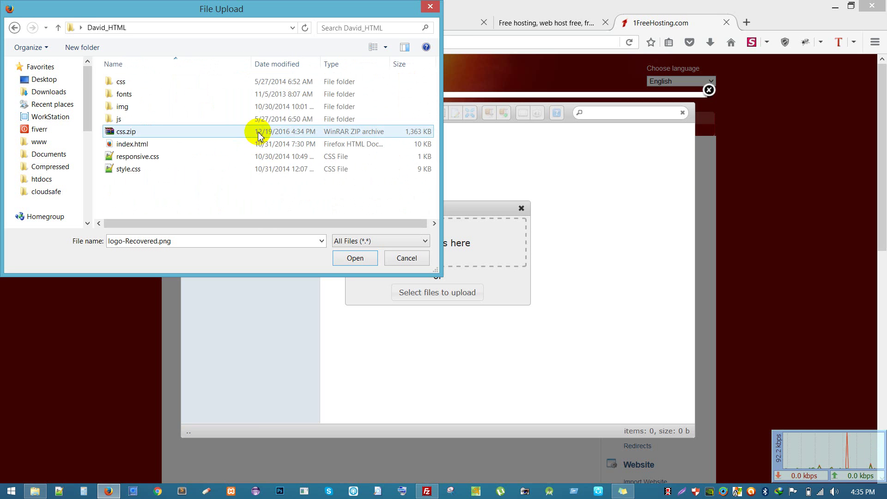
pyautogui.click(122, 132)
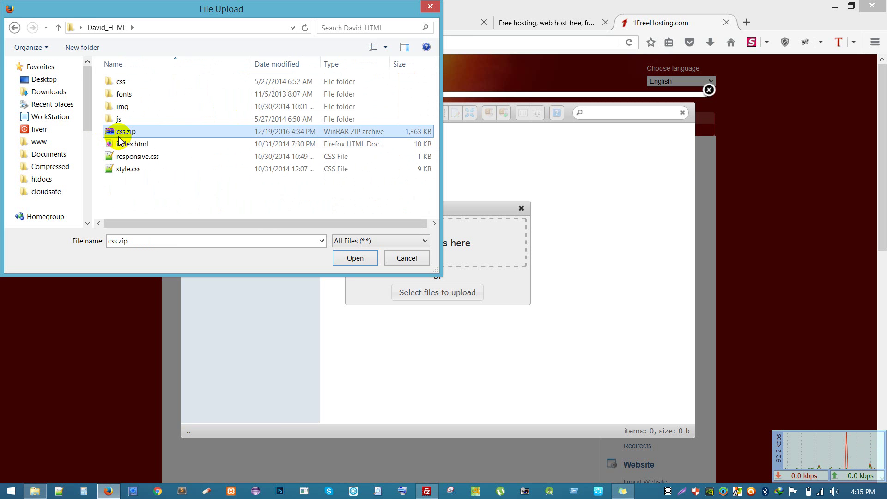
pyautogui.click(353, 257)
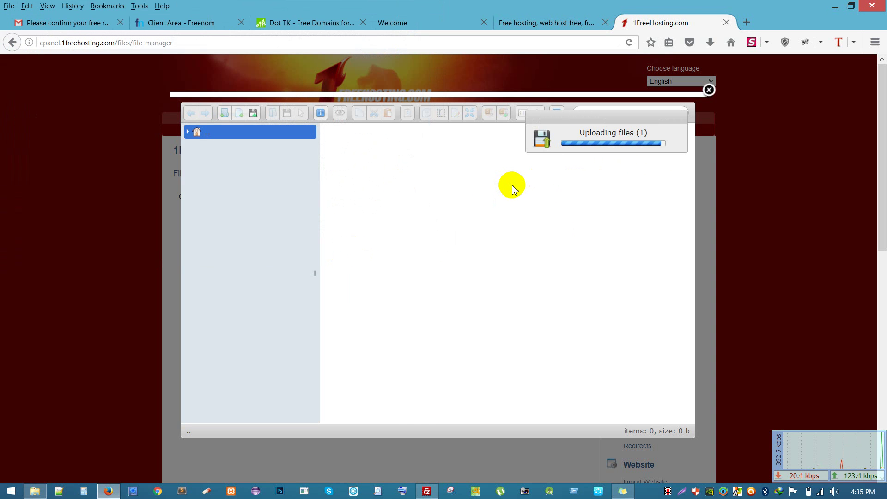
pyautogui.click(445, 217)
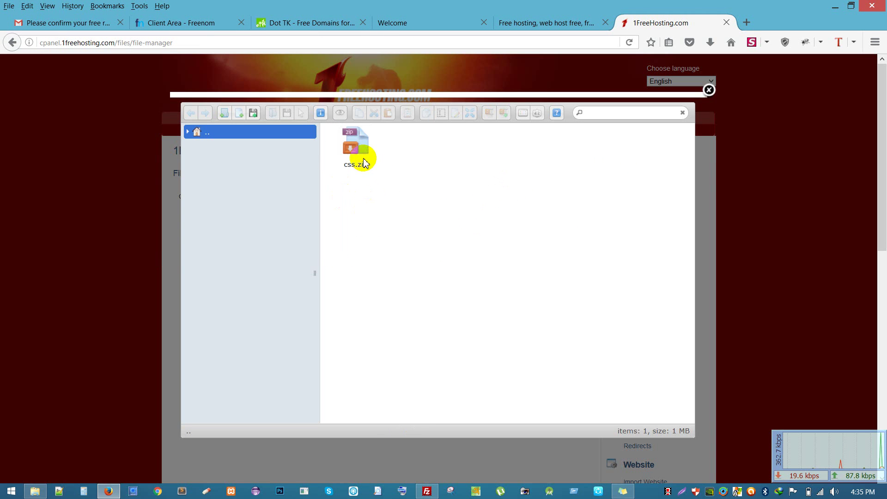
# Extract the uploaded css.zip archive in the root folder
pyautogui.click(360, 161)
pyautogui.rightClick(360, 160)
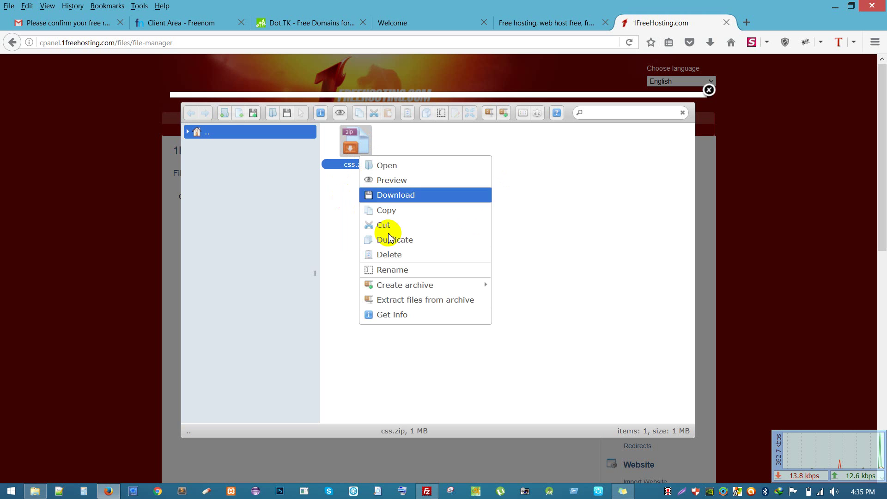
pyautogui.click(399, 300)
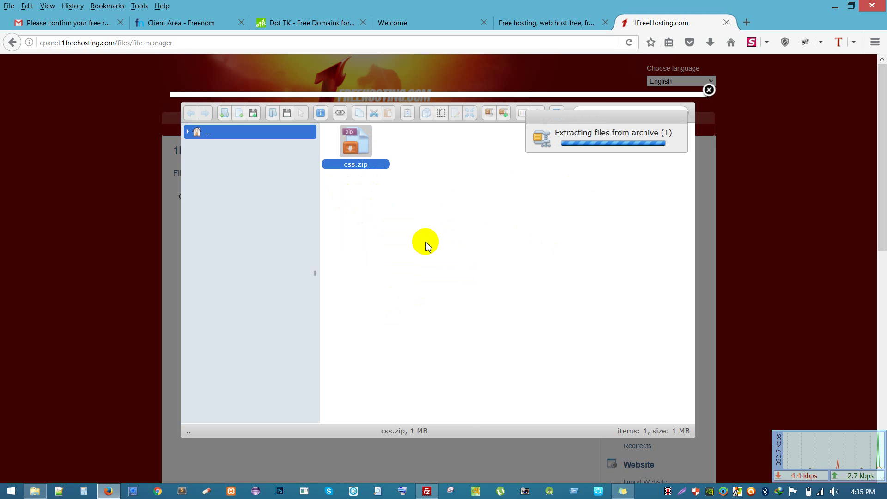
pyautogui.click(425, 177)
pyautogui.click(422, 150)
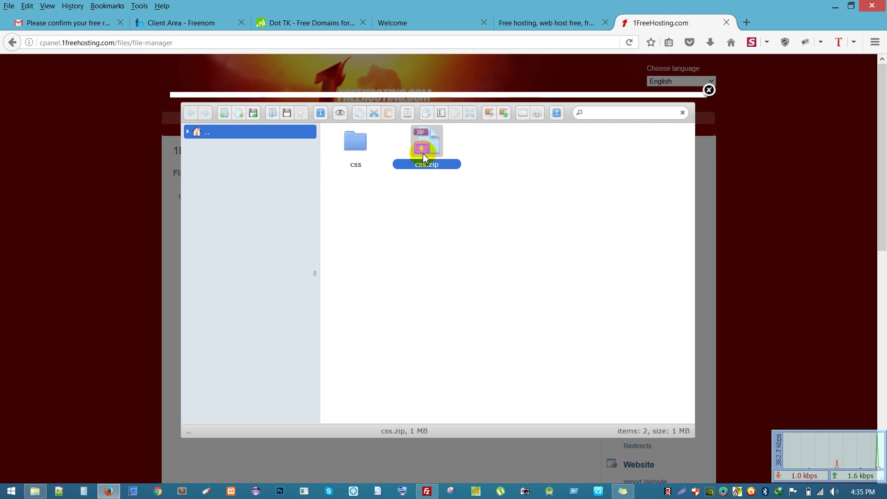
# Delete the css.zip archive from the site's root folder and confirm its removal
pyautogui.rightClick(424, 154)
pyautogui.click(462, 253)
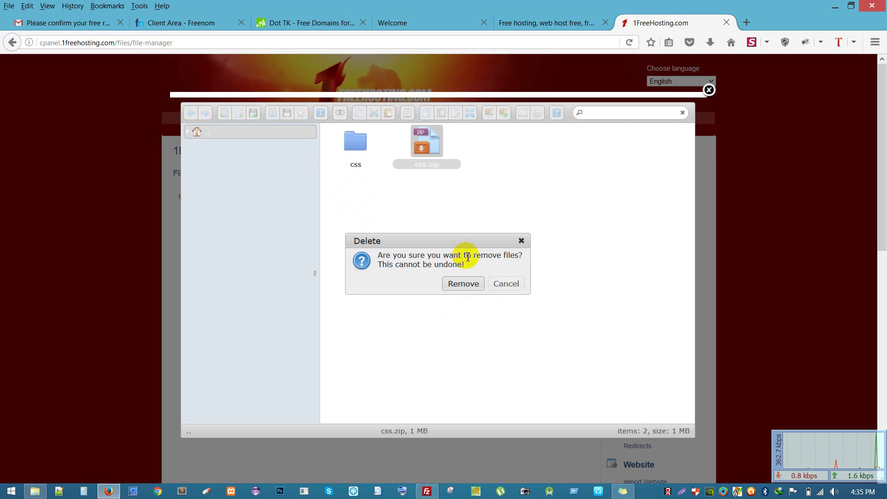
pyautogui.click(466, 283)
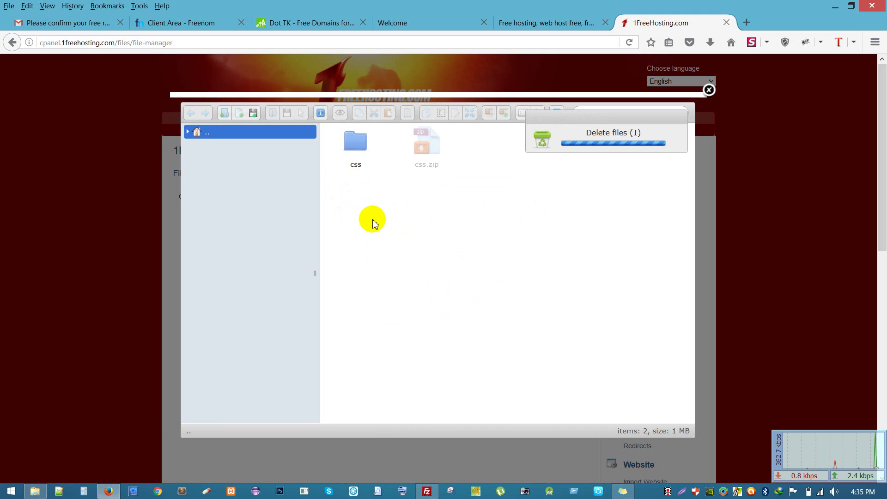
# Try to move all the folders and files inside the extracted css folder up to the root folder
pyautogui.click(358, 147)
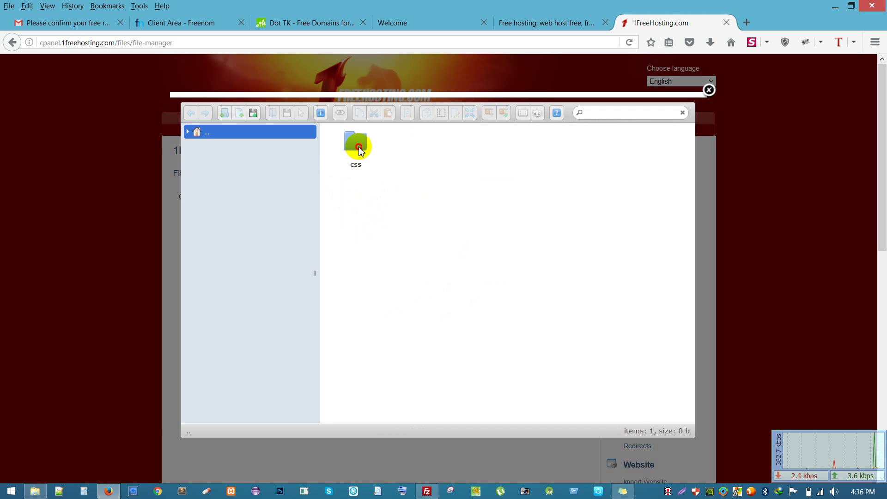
pyautogui.doubleClick(359, 148)
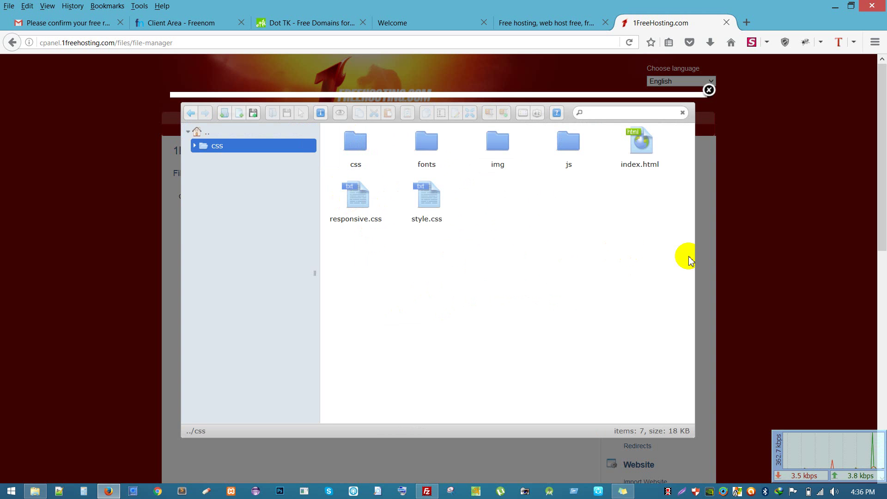
pyautogui.moveTo(675, 257); pyautogui.dragTo(277, 117)
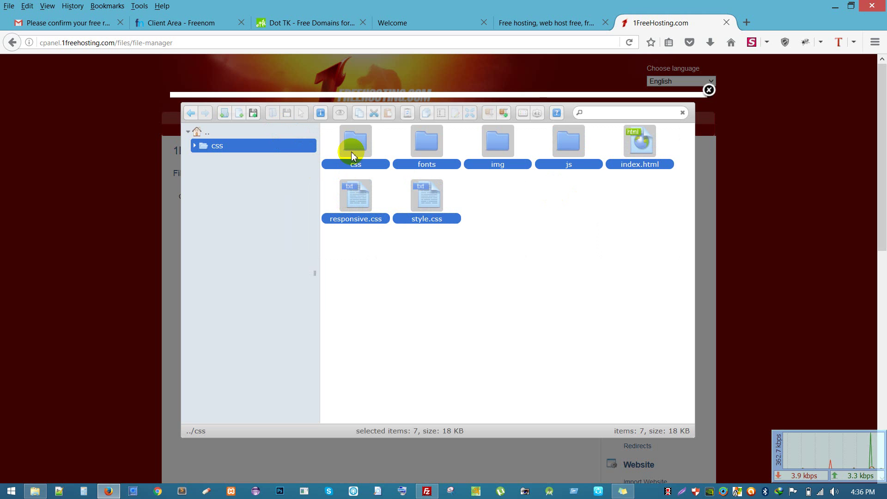
pyautogui.rightClick(352, 143)
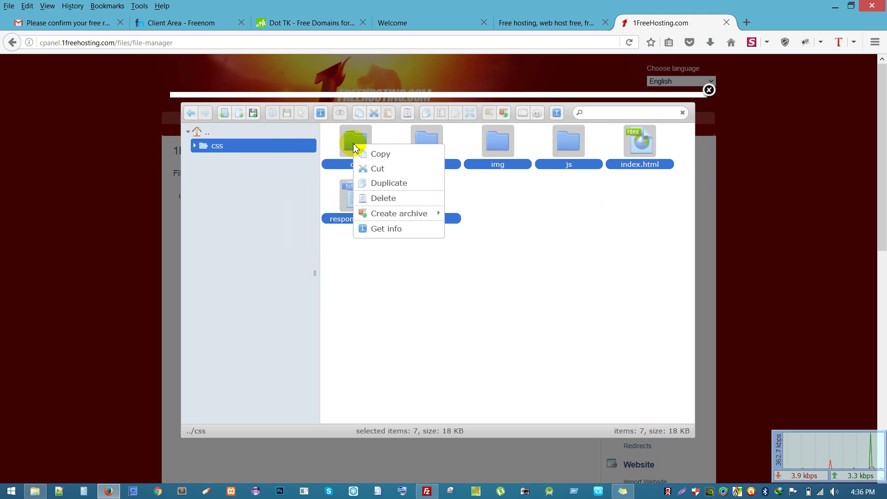
pyautogui.click(376, 169)
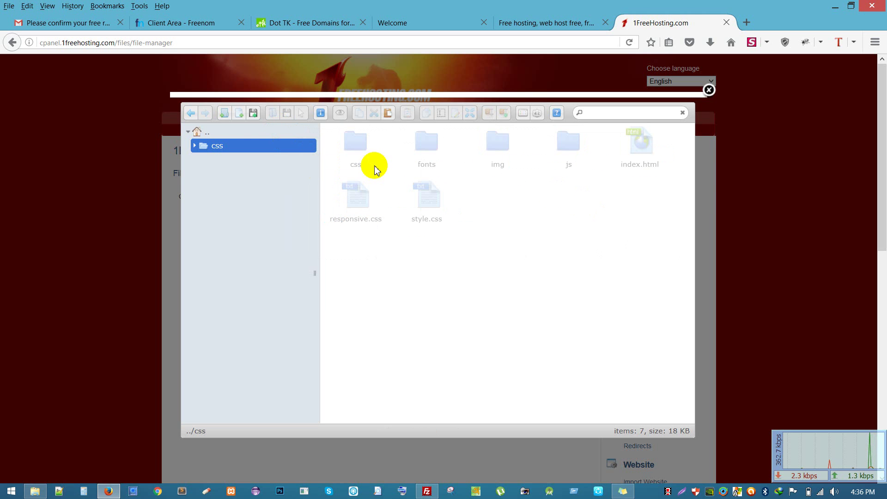
pyautogui.click(190, 114)
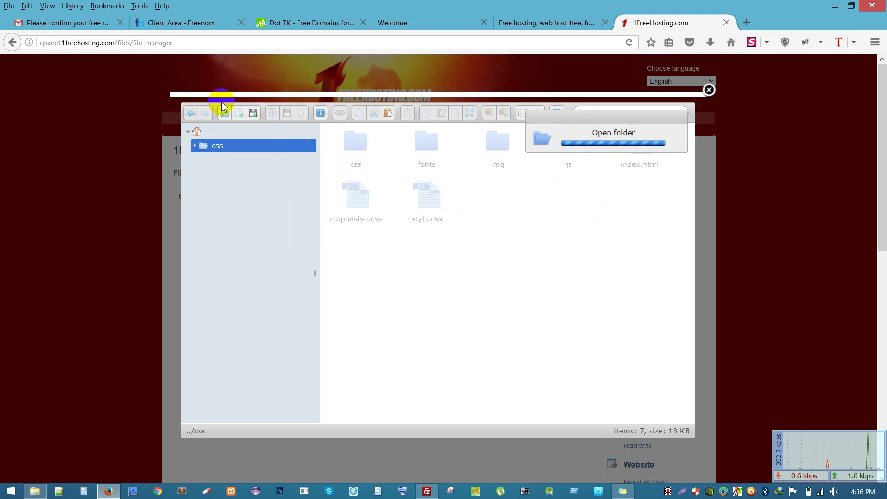
pyautogui.rightClick(416, 197)
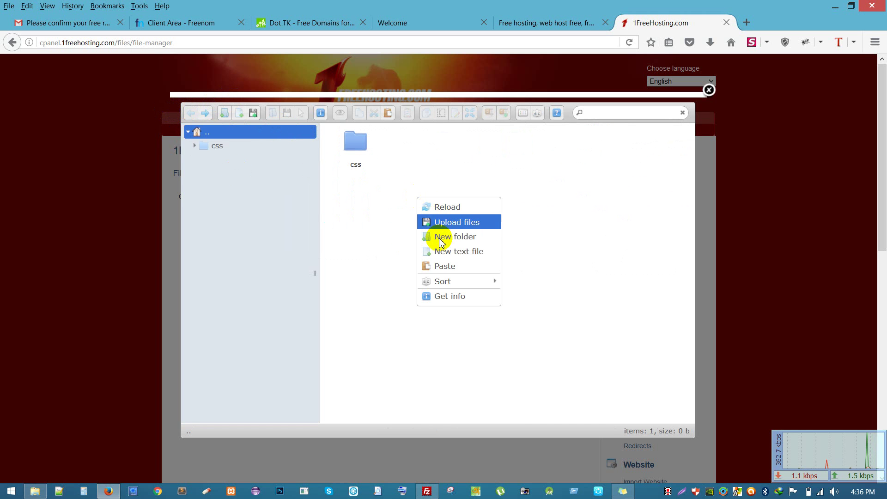
pyautogui.click(444, 267)
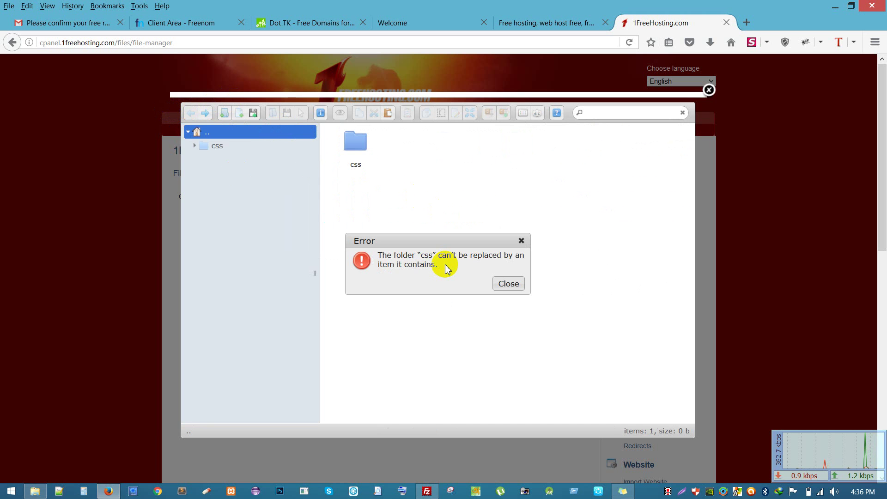
pyautogui.click(502, 284)
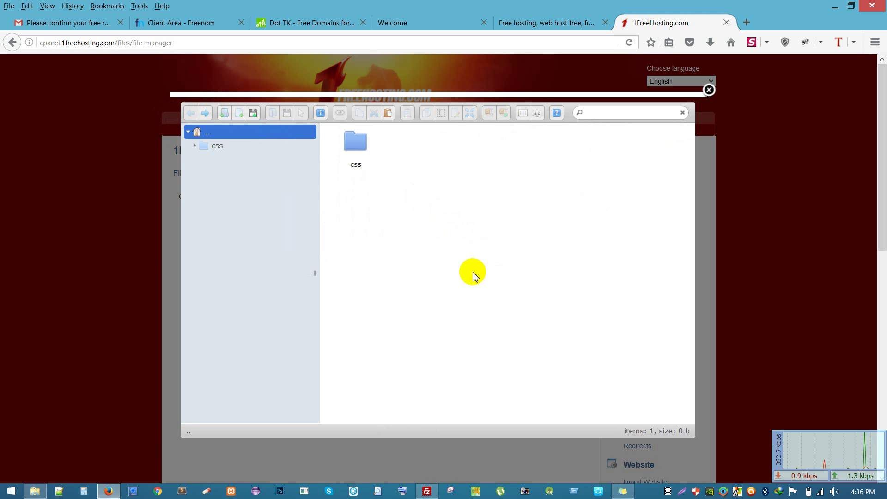
# Open the root's css folder again
pyautogui.click(355, 147)
pyautogui.doubleClick(355, 147)
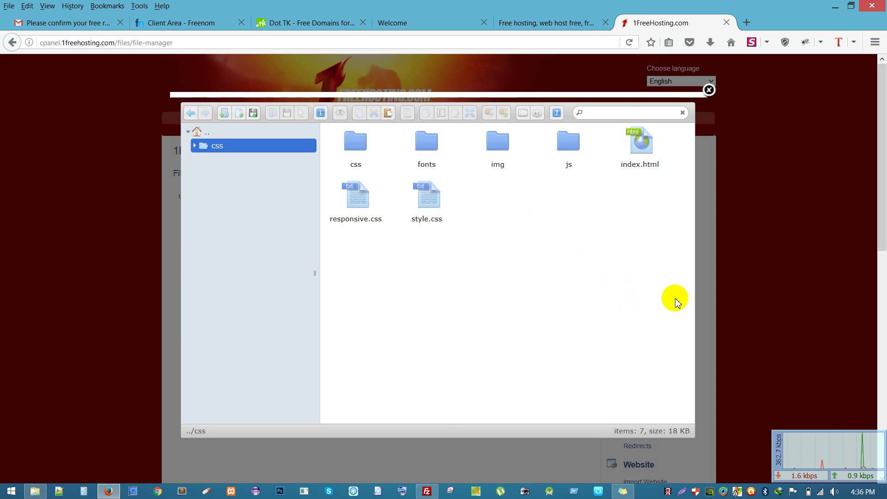
pyautogui.moveTo(671, 296); pyautogui.dragTo(303, 147)
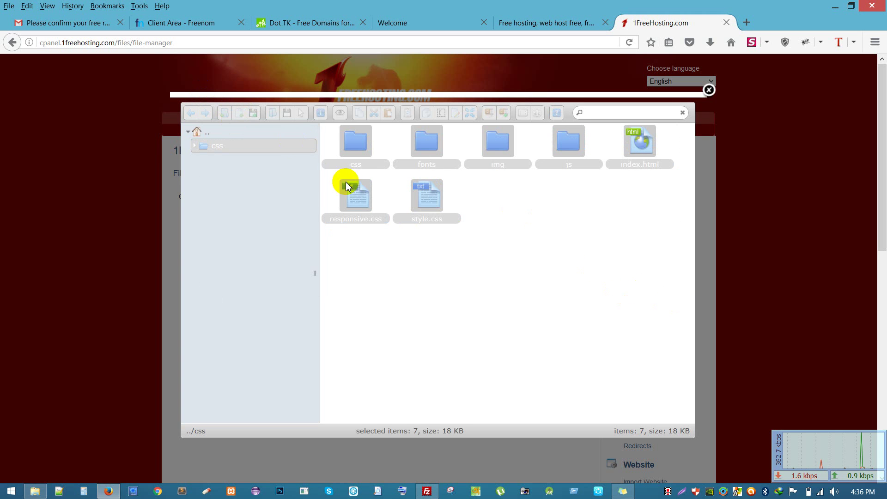
pyautogui.rightClick(360, 156)
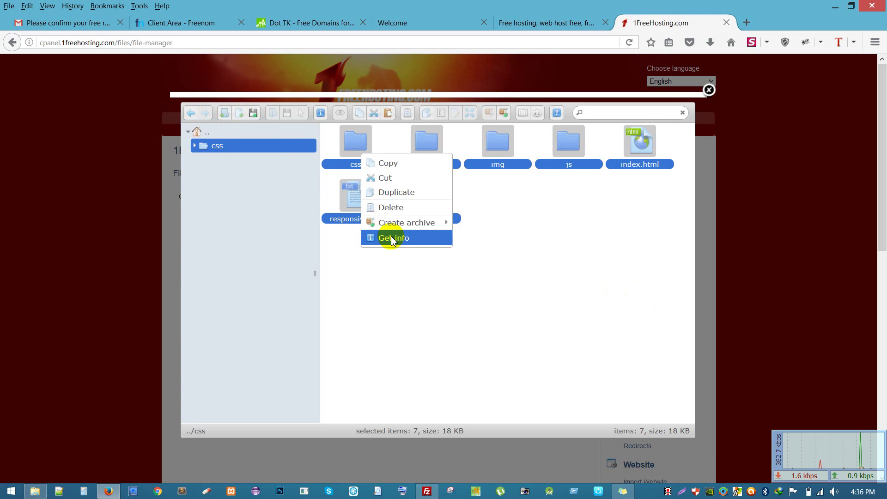
pyautogui.click(378, 259)
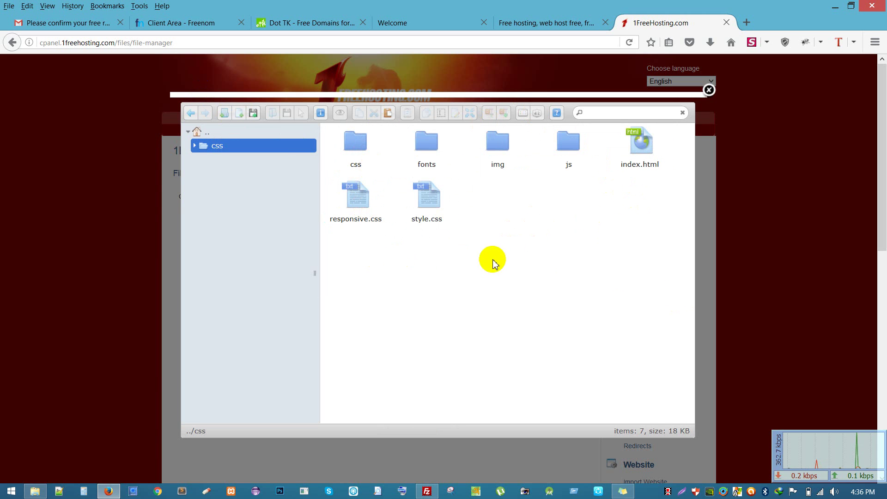
# Move index.html out of the css folder into the site's root folder
pyautogui.click(639, 141)
pyautogui.rightClick(639, 139)
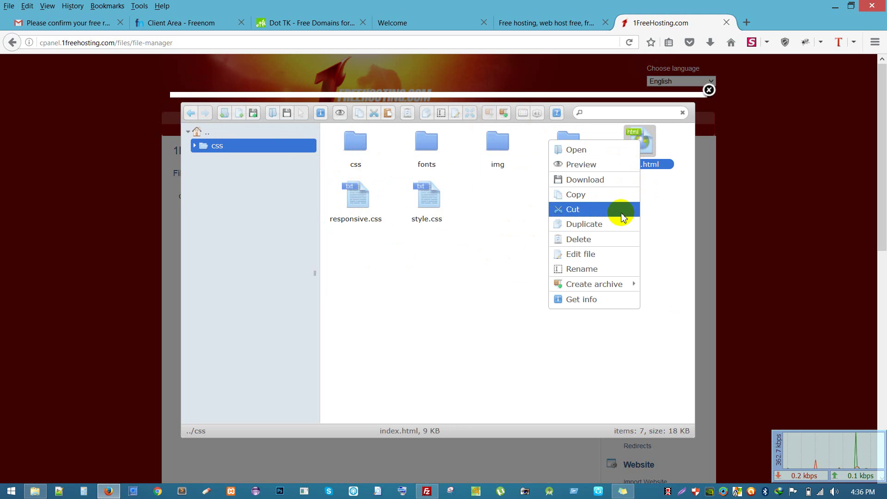
pyautogui.click(581, 210)
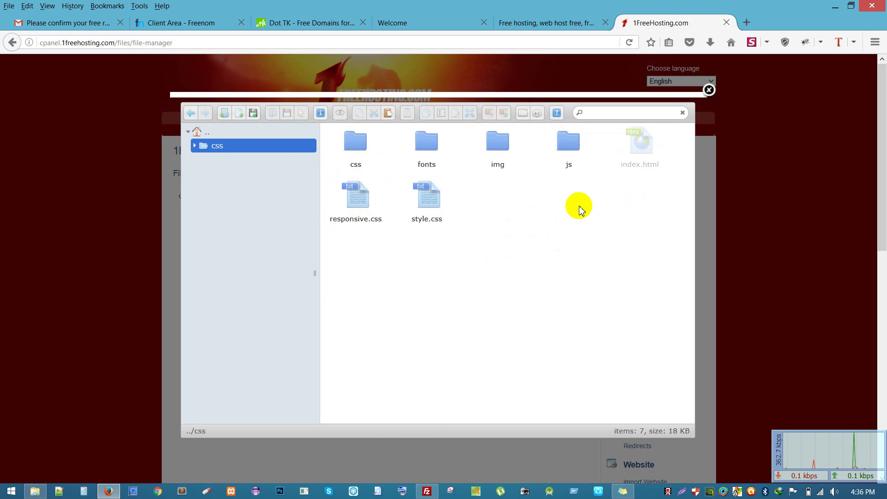
pyautogui.click(191, 114)
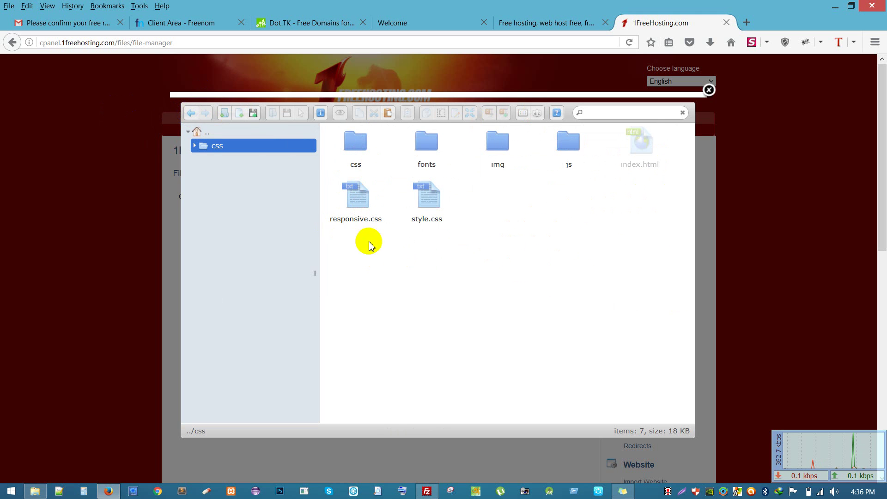
pyautogui.rightClick(432, 231)
pyautogui.click(460, 300)
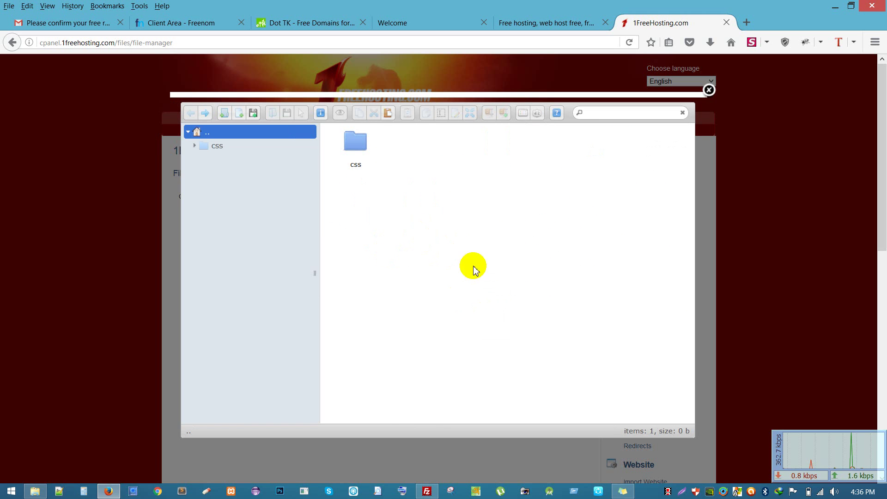
pyautogui.doubleClick(359, 151)
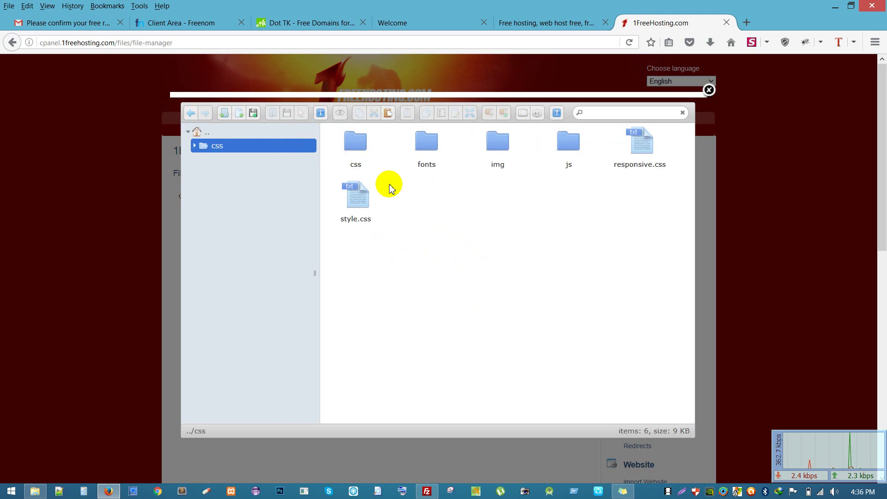
pyautogui.rightClick(356, 148)
pyautogui.click(464, 212)
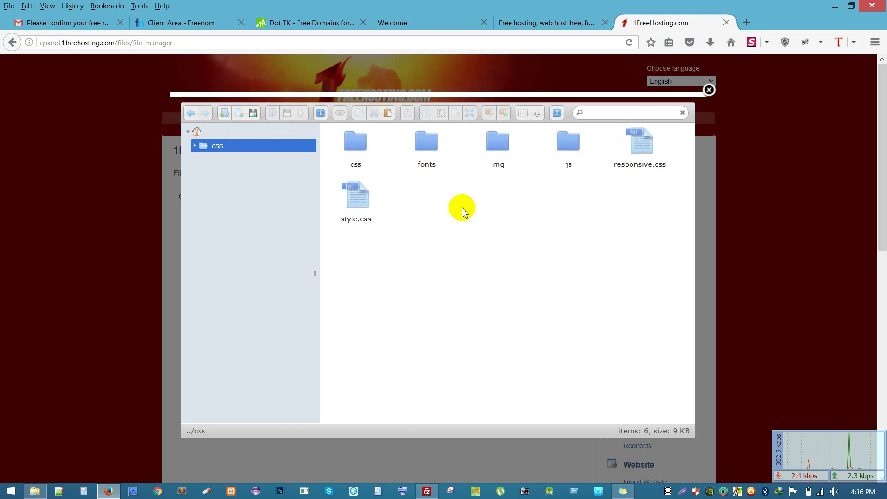
pyautogui.rightClick(356, 144)
pyautogui.click(564, 243)
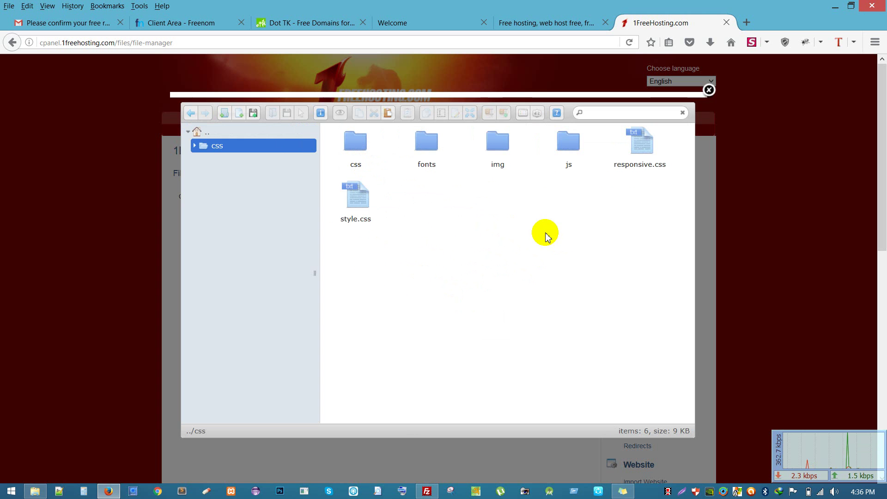
pyautogui.click(193, 116)
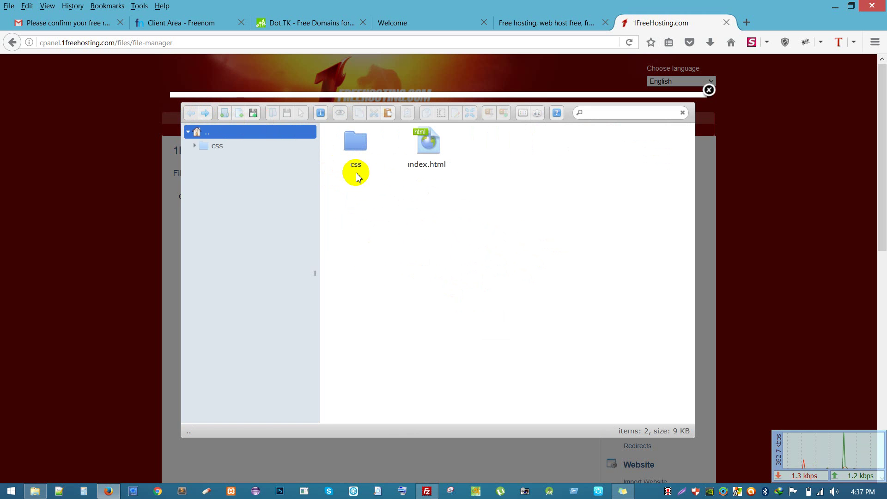
# Rename the css folder in the root to 1
pyautogui.click(356, 154)
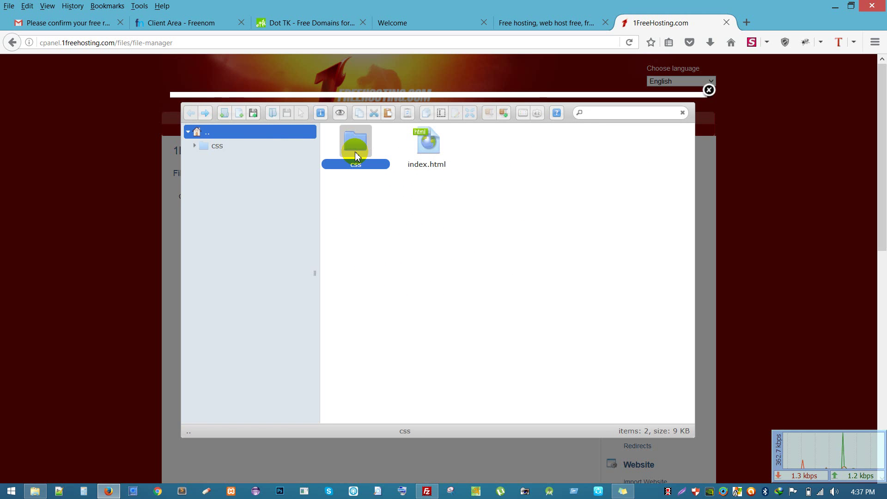
pyautogui.click(358, 154)
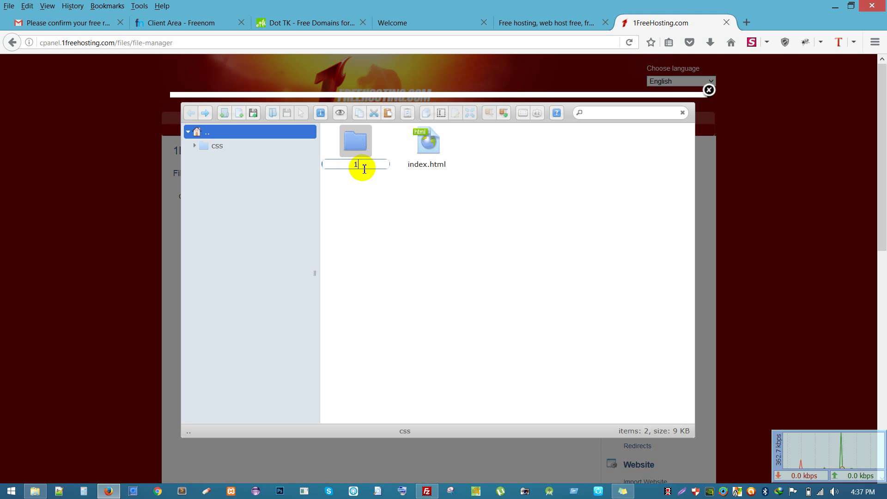
pyautogui.press('Return')
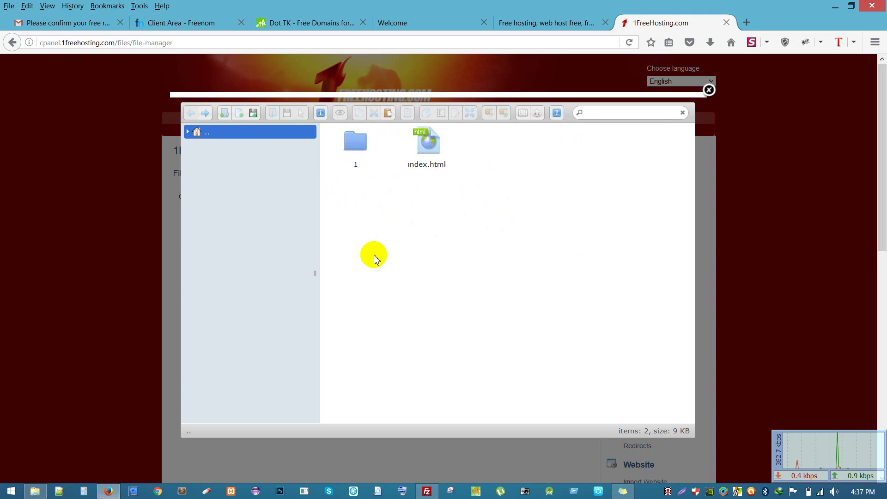
# Look at the developersport.tk page and its address, and return to the 1FreeHosting file manager
pyautogui.click(411, 20)
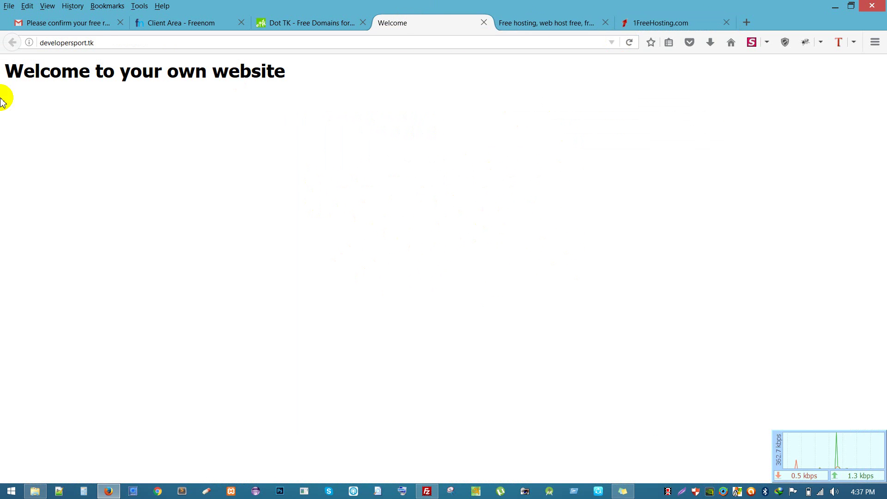
pyautogui.moveTo(95, 41); pyautogui.dragTo(33, 44)
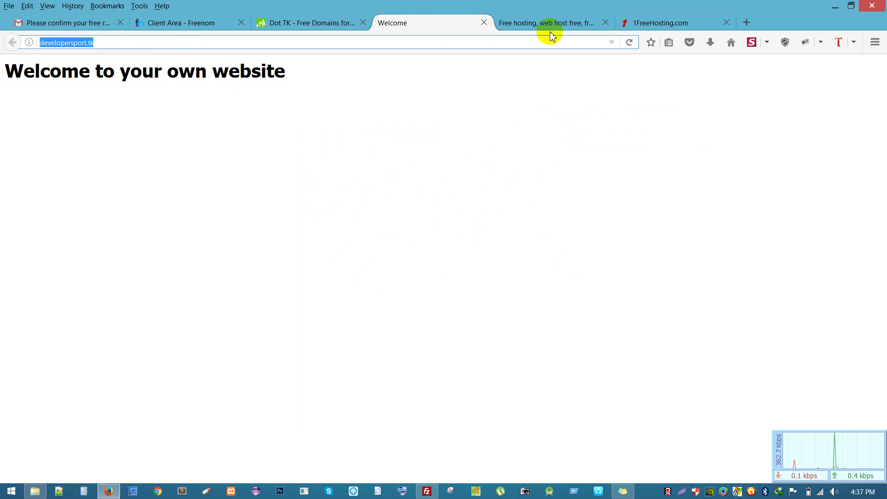
pyautogui.click(650, 31)
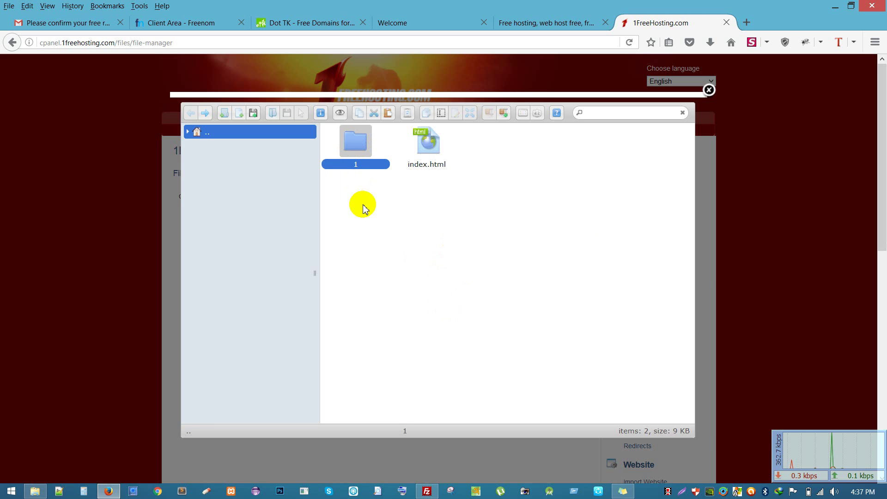
pyautogui.click(550, 24)
pyautogui.click(139, 41)
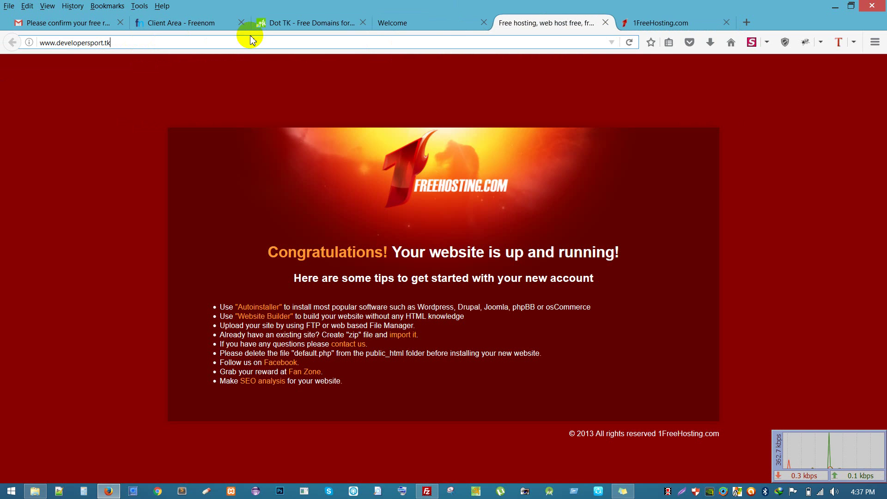
pyautogui.write('/1')
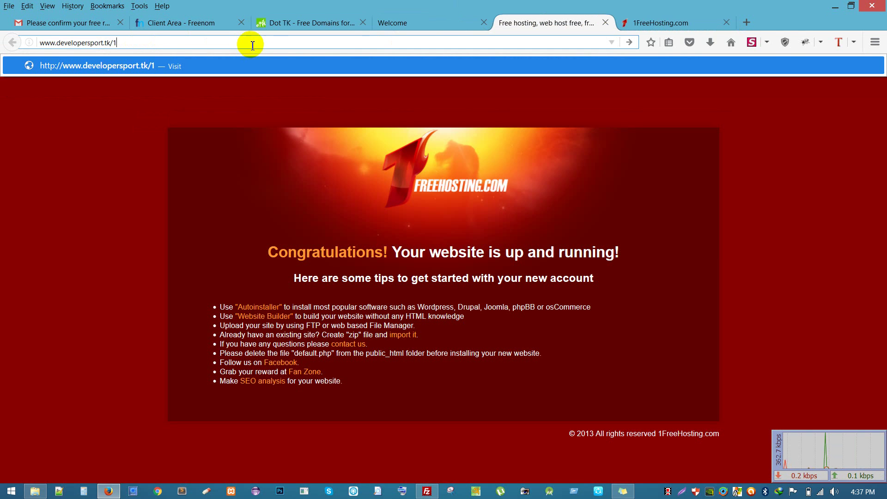
pyautogui.press('BackSpace')
pyautogui.press('BackSpace')
pyautogui.press('Escape')
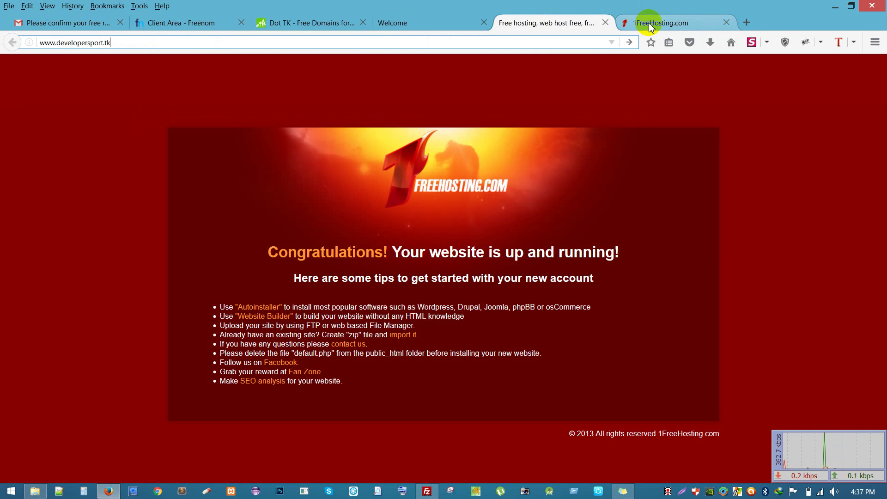
# Move the css folder from folder 1 into the site's root folder in the 1FreeHosting file manager
pyautogui.click(649, 25)
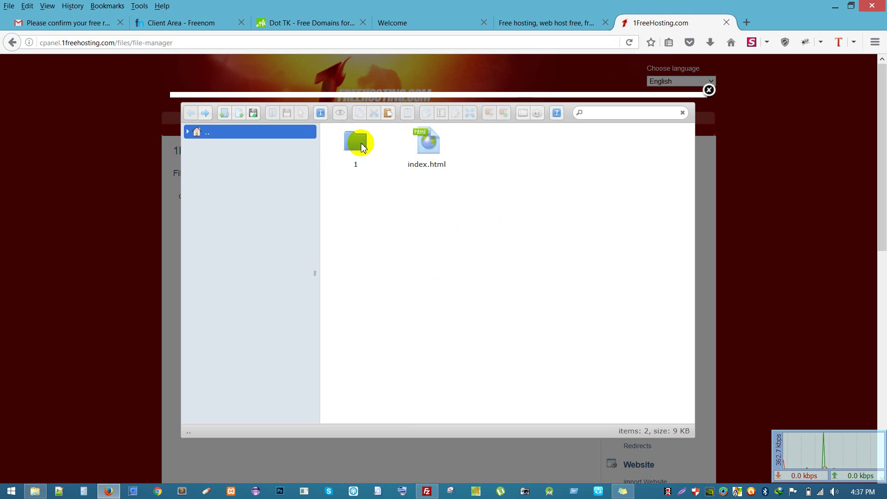
pyautogui.doubleClick(361, 142)
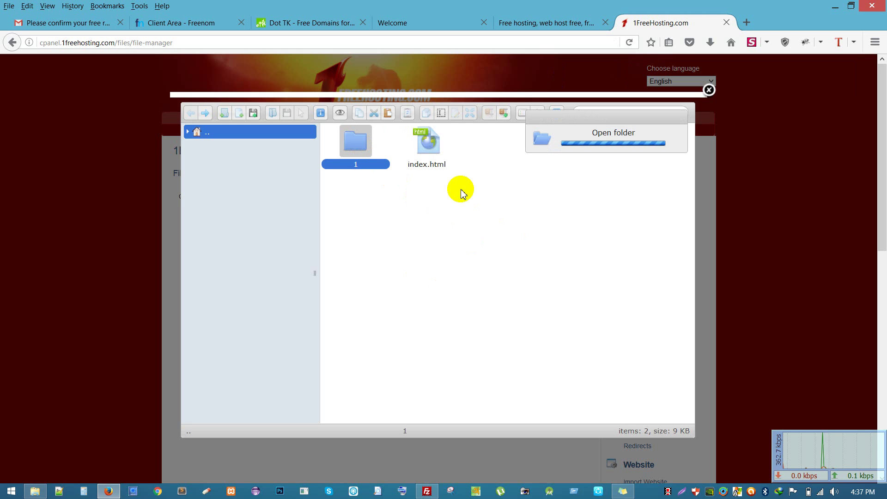
pyautogui.rightClick(451, 223)
pyautogui.click(409, 229)
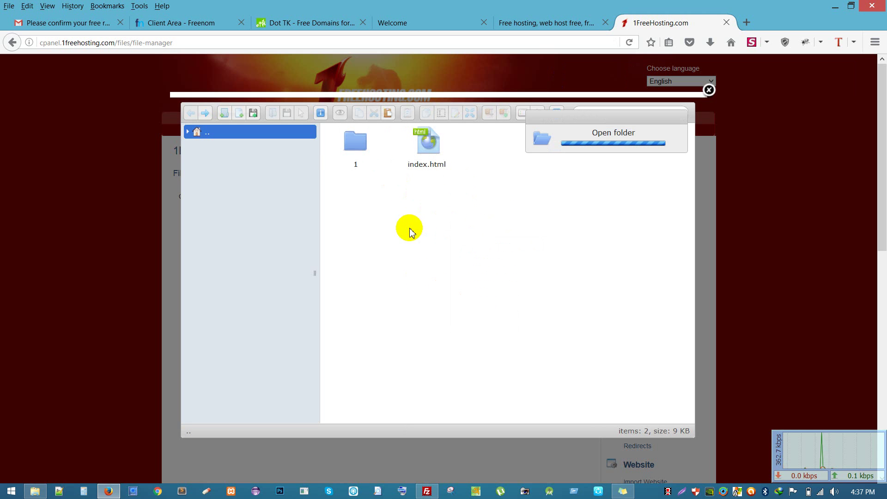
pyautogui.click(361, 157)
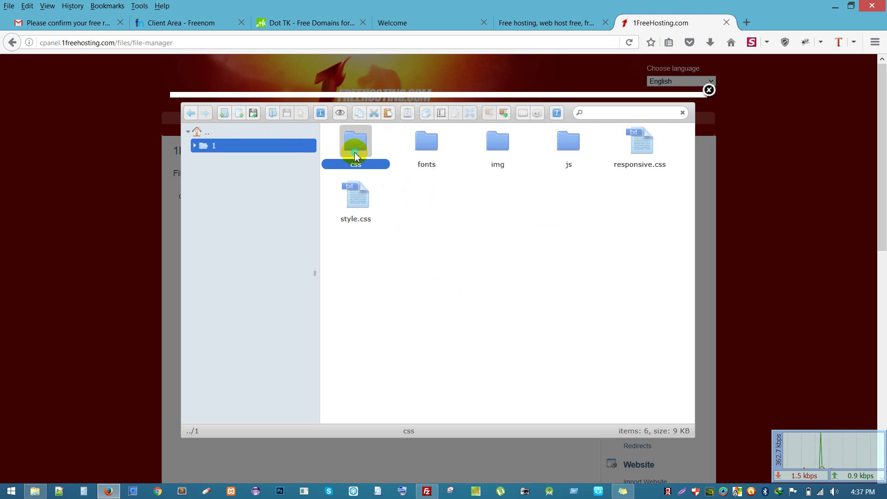
pyautogui.rightClick(356, 155)
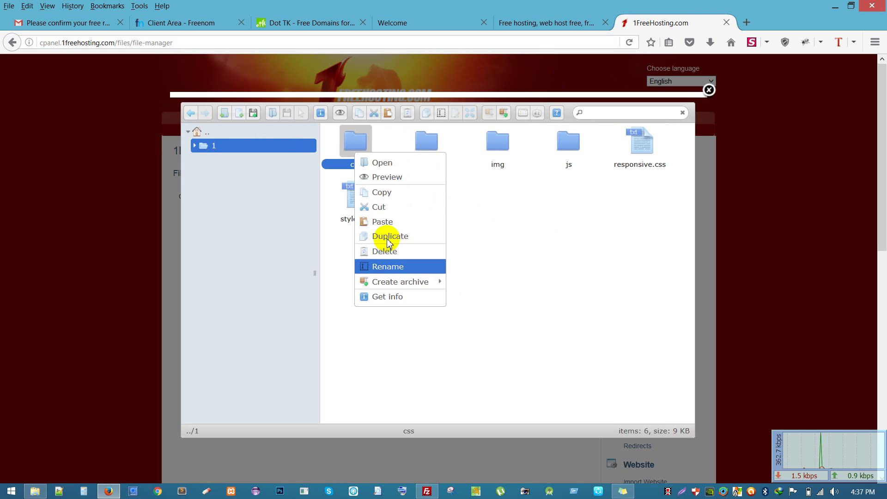
pyautogui.click(376, 208)
pyautogui.click(193, 114)
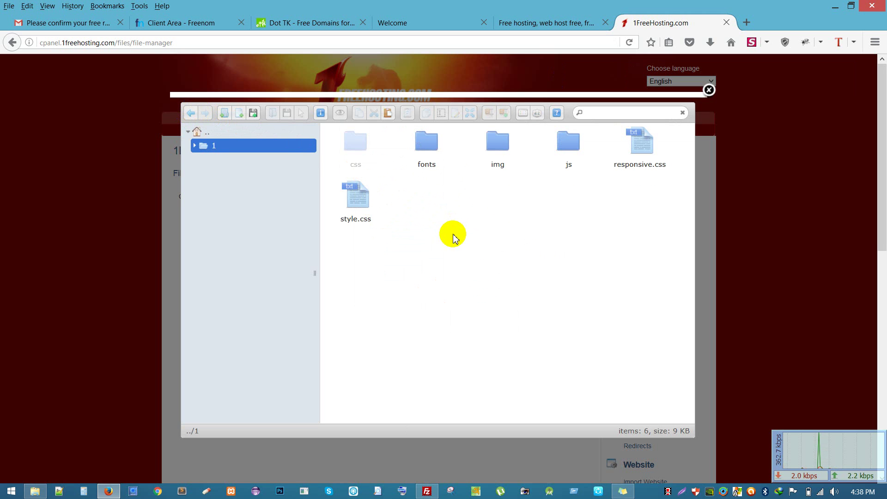
pyautogui.rightClick(463, 235)
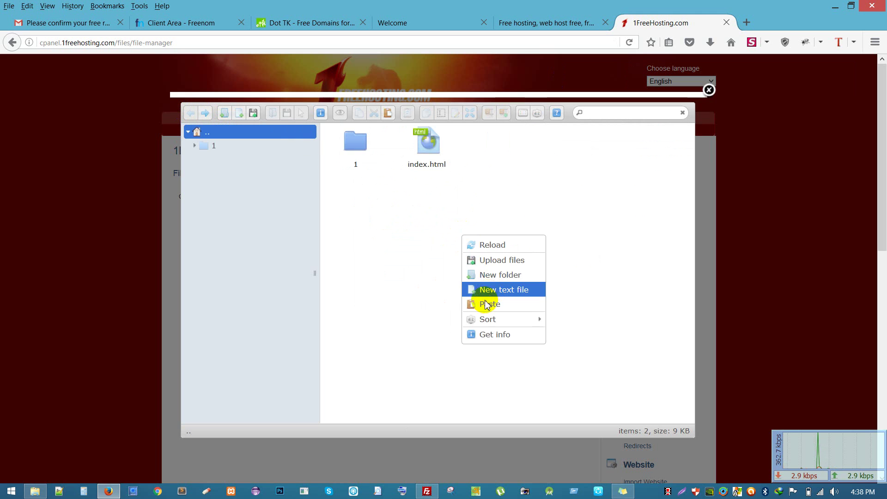
pyautogui.click(484, 303)
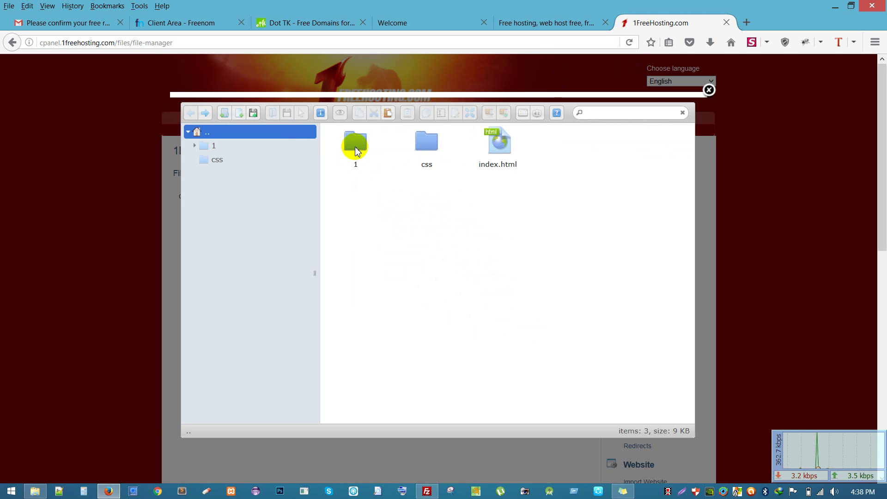
# Move the fonts folder out of folder 1 into the site's root folder
pyautogui.doubleClick(355, 146)
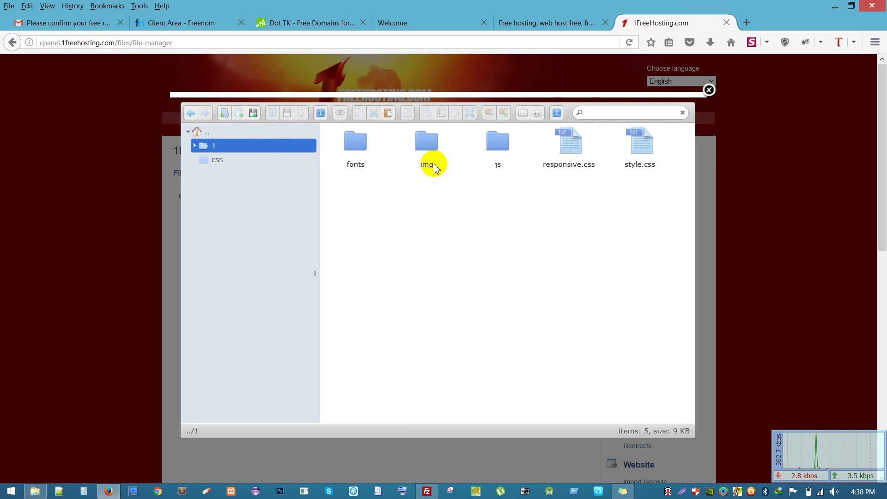
pyautogui.rightClick(362, 156)
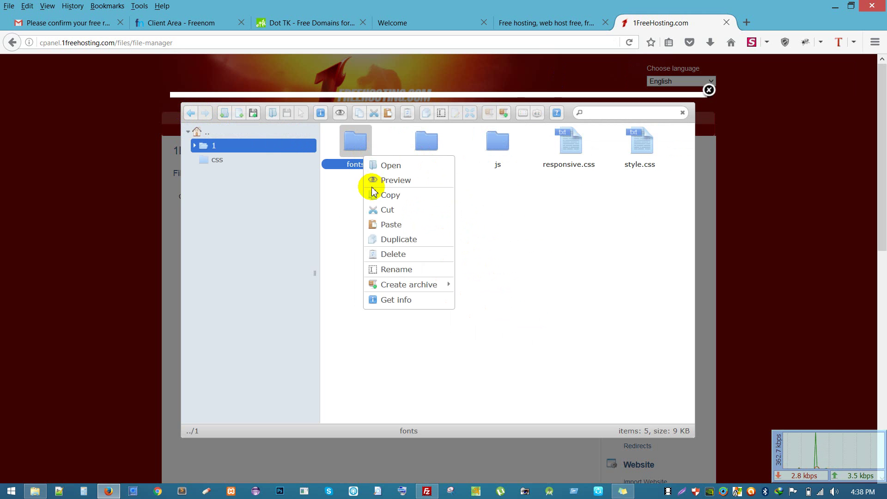
pyautogui.click(388, 210)
pyautogui.click(191, 115)
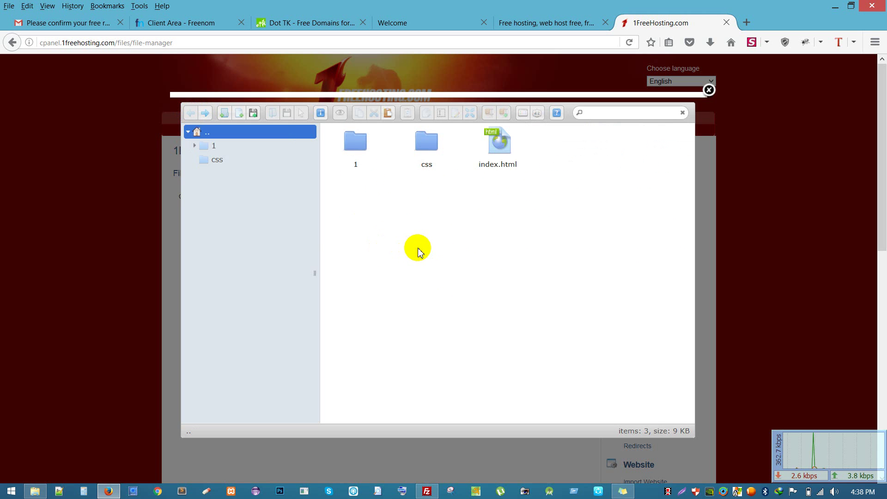
pyautogui.rightClick(413, 227)
pyautogui.click(437, 293)
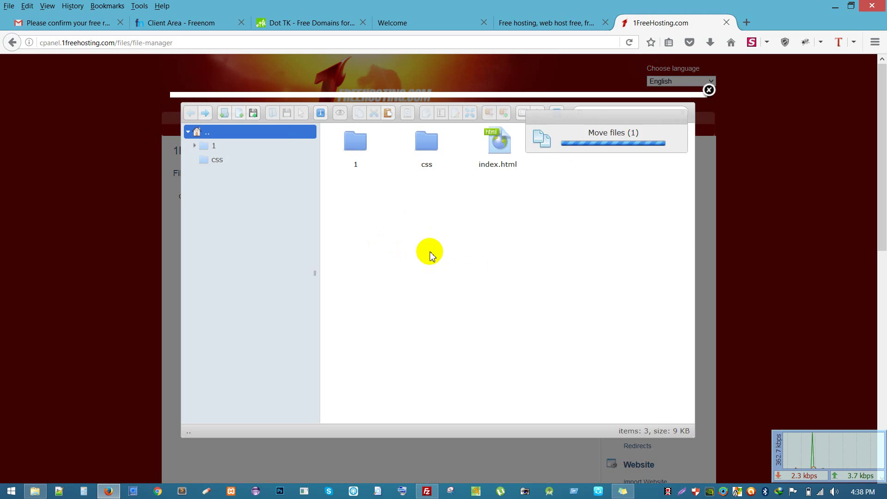
# Move the img folder out of folder 1 into the site's root folder
pyautogui.doubleClick(359, 147)
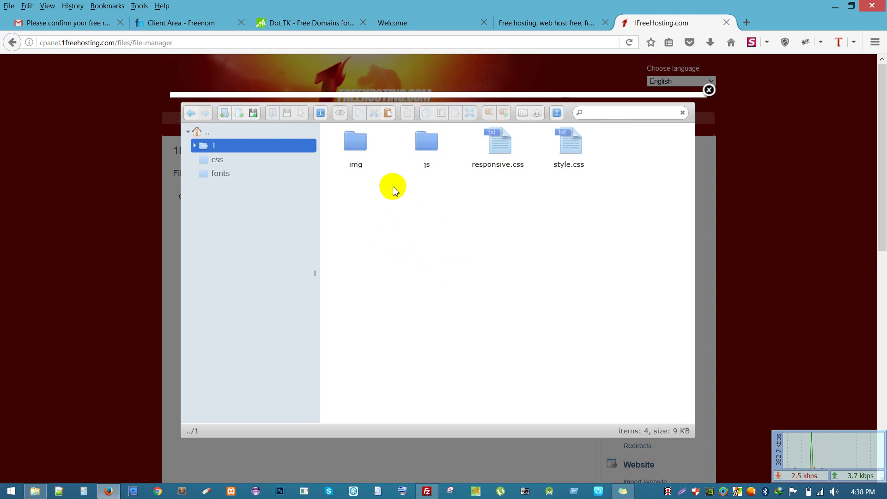
pyautogui.rightClick(355, 151)
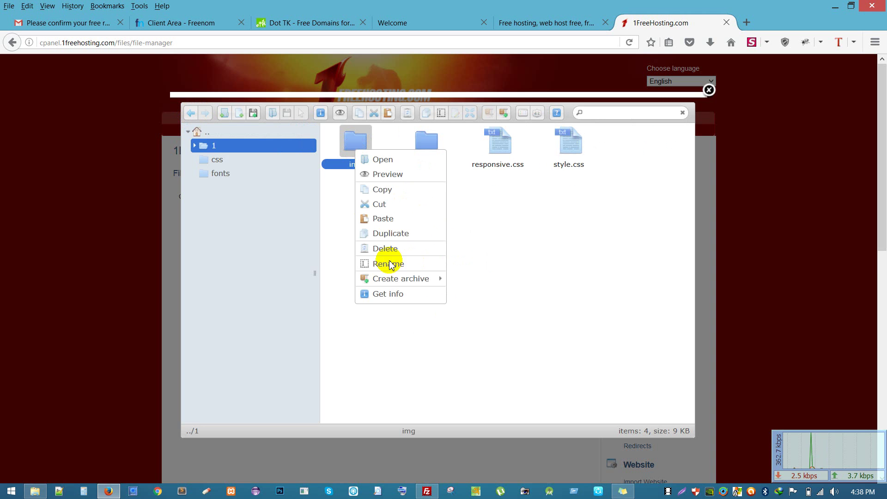
pyautogui.click(380, 204)
pyautogui.press('BackSpace')
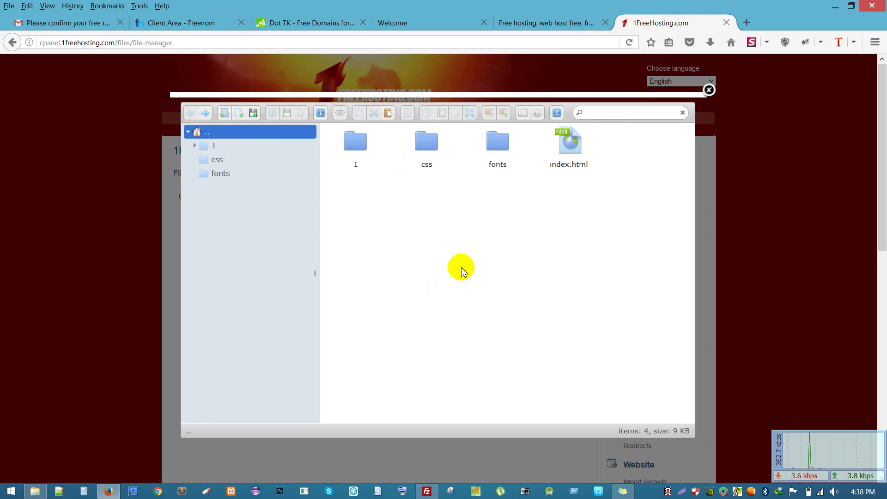
pyautogui.rightClick(456, 240)
pyautogui.click(467, 306)
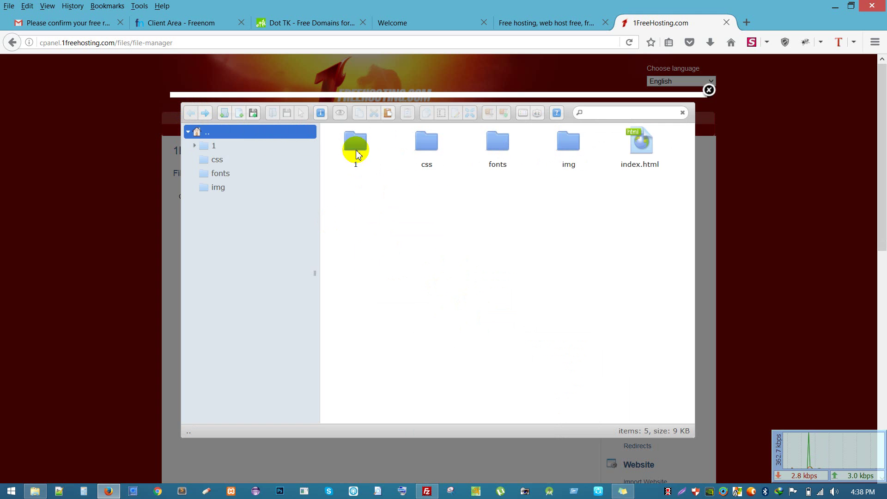
# Move the js folder out of folder 1 into the site's root folder
pyautogui.doubleClick(356, 153)
pyautogui.click(358, 155)
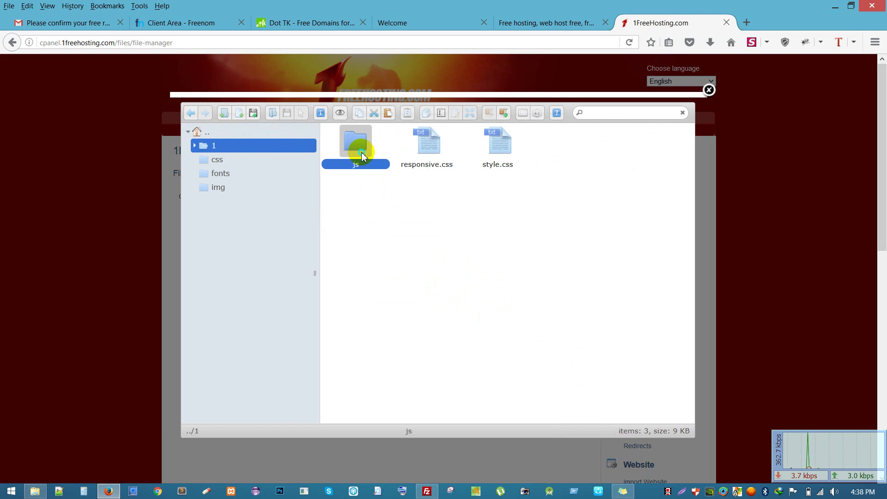
pyautogui.rightClick(360, 154)
pyautogui.click(386, 204)
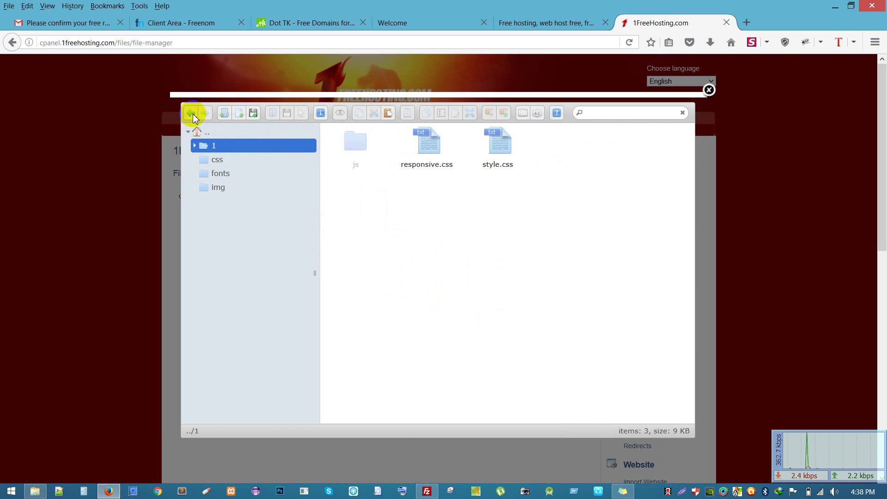
pyautogui.press('BackSpace')
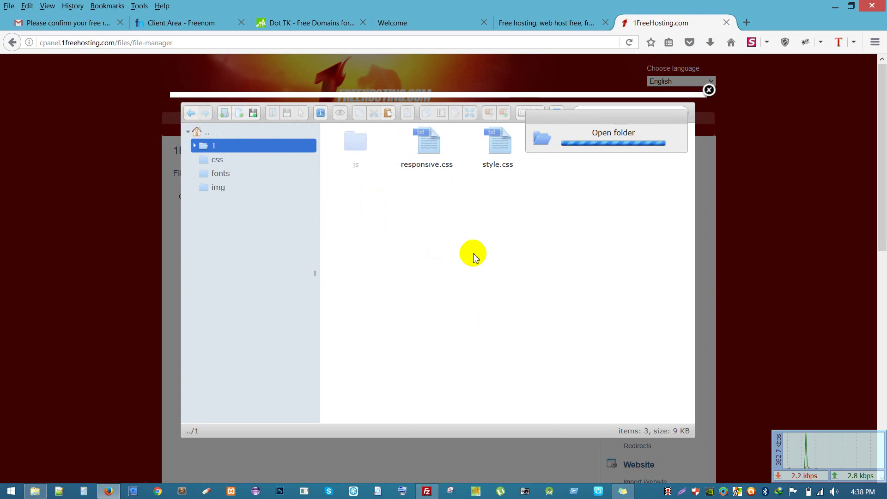
pyautogui.rightClick(426, 217)
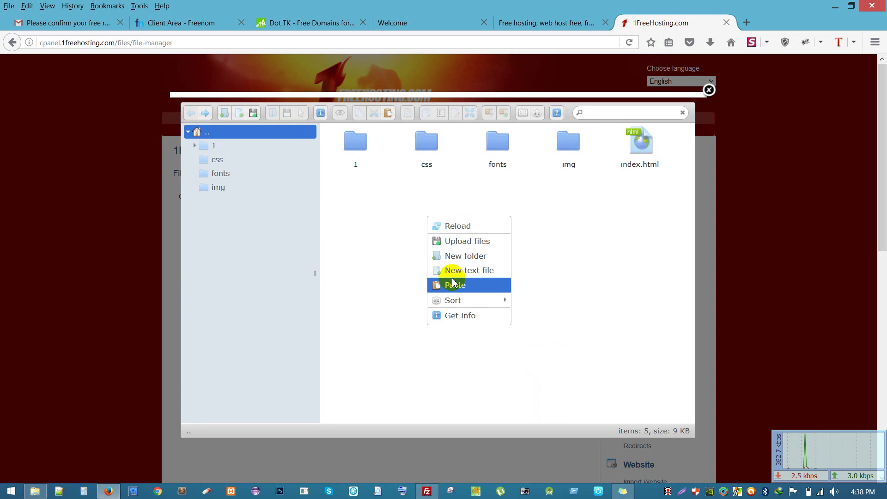
pyautogui.click(455, 281)
# Move style.css out of folder 1 into the site's root folder
pyautogui.doubleClick(357, 138)
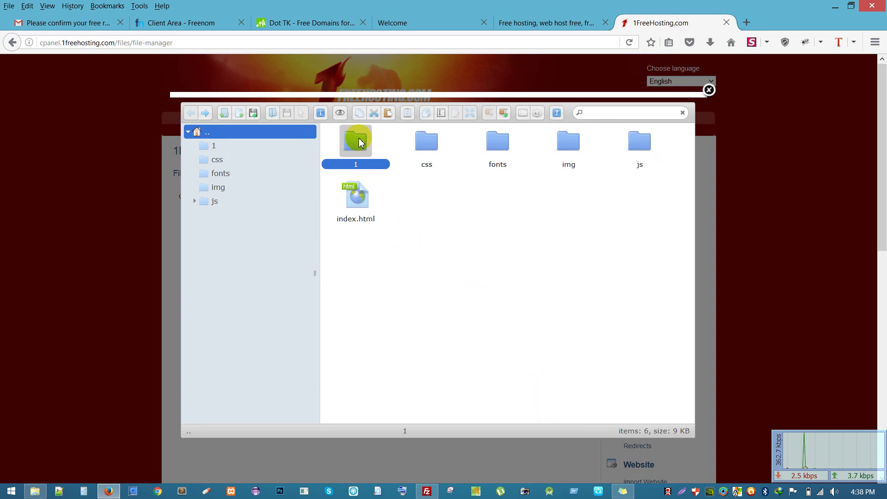
pyautogui.rightClick(422, 149)
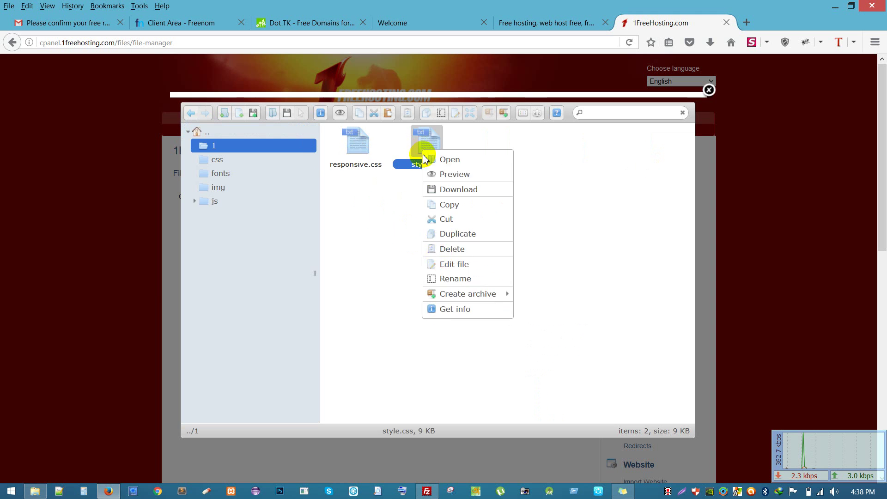
pyautogui.click(440, 249)
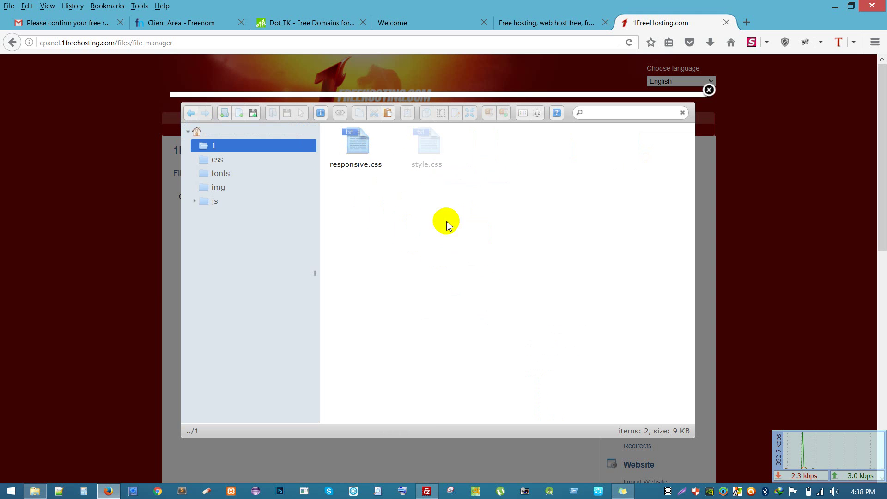
pyautogui.click(192, 113)
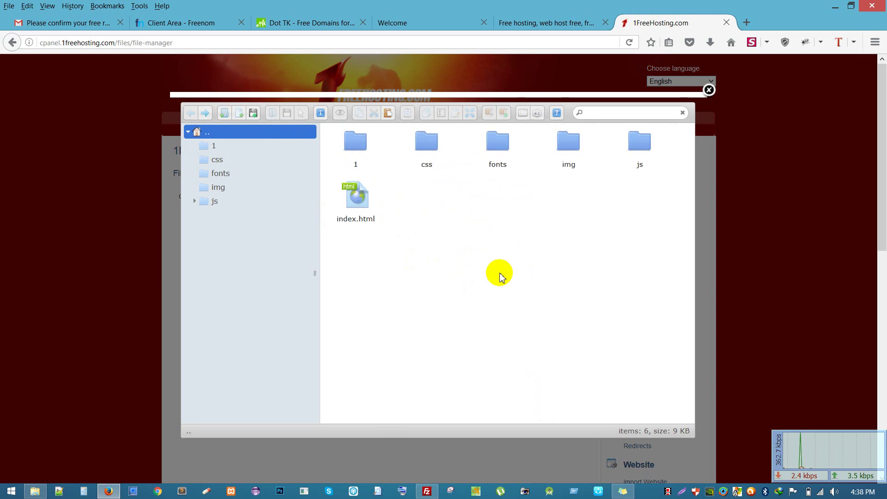
pyautogui.rightClick(437, 199)
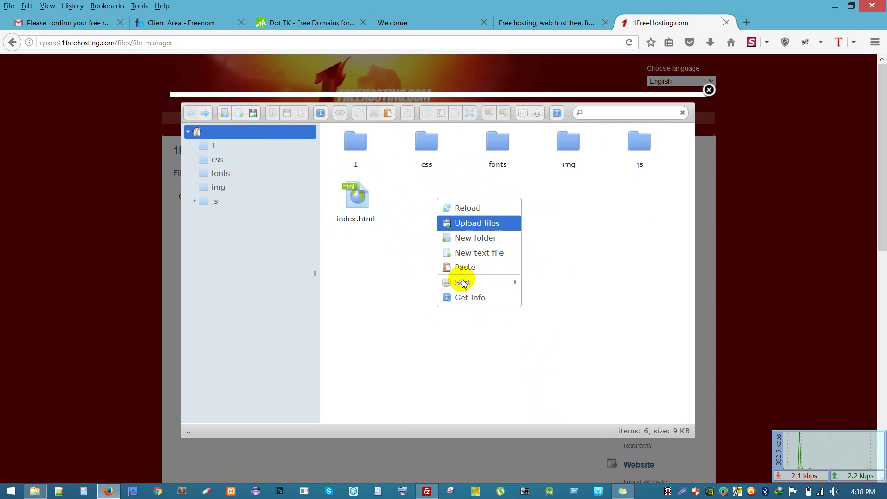
pyautogui.click(461, 267)
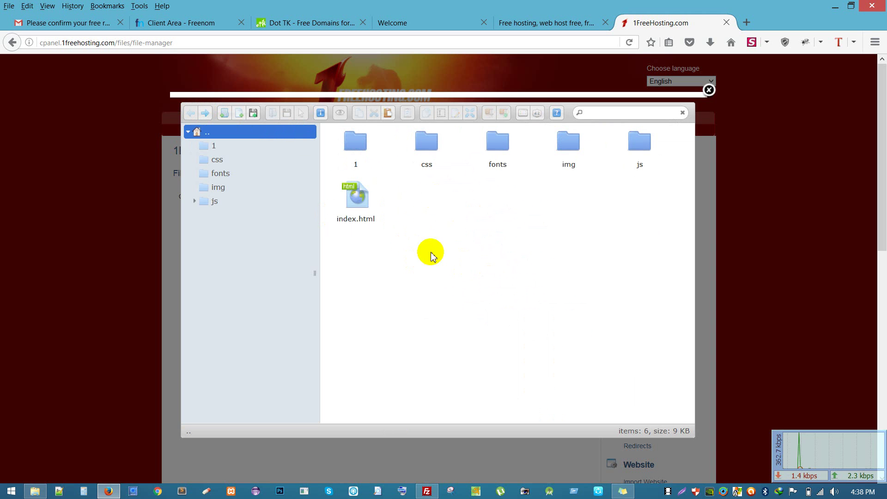
# Move responsive.css out of folder 1 into the site's root folder
pyautogui.doubleClick(358, 147)
pyautogui.rightClick(354, 160)
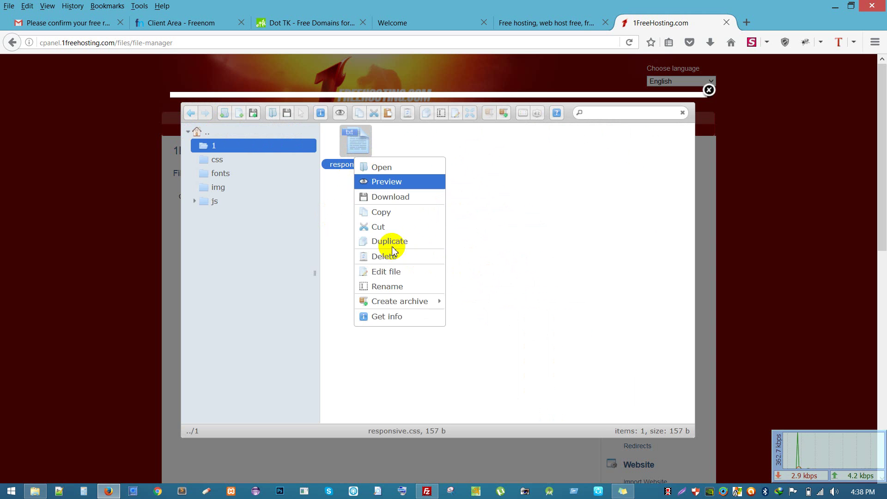
pyautogui.click(379, 227)
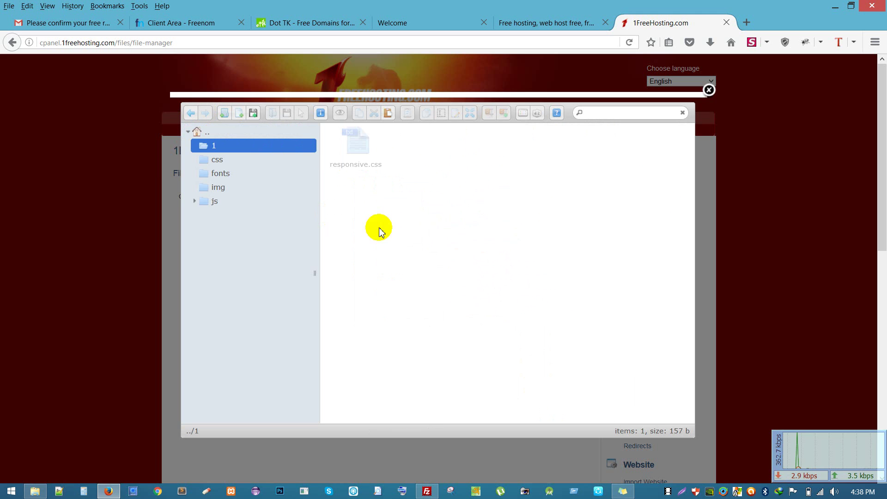
pyautogui.click(191, 113)
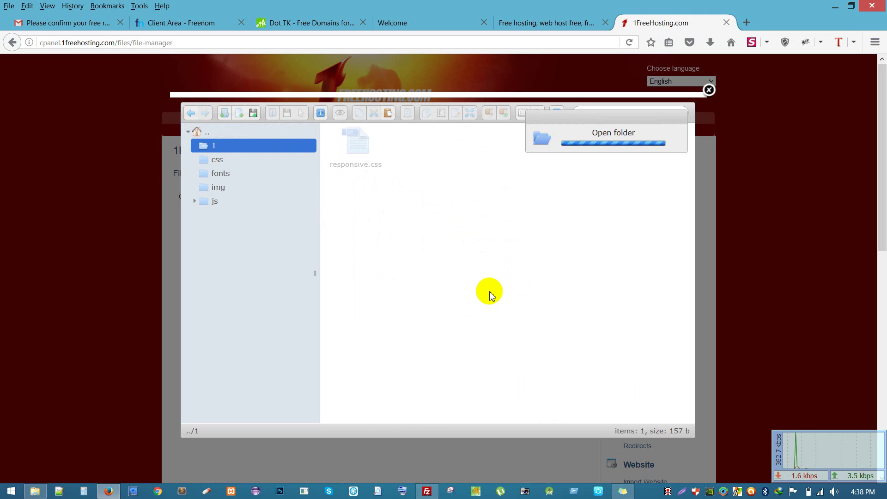
pyautogui.rightClick(499, 233)
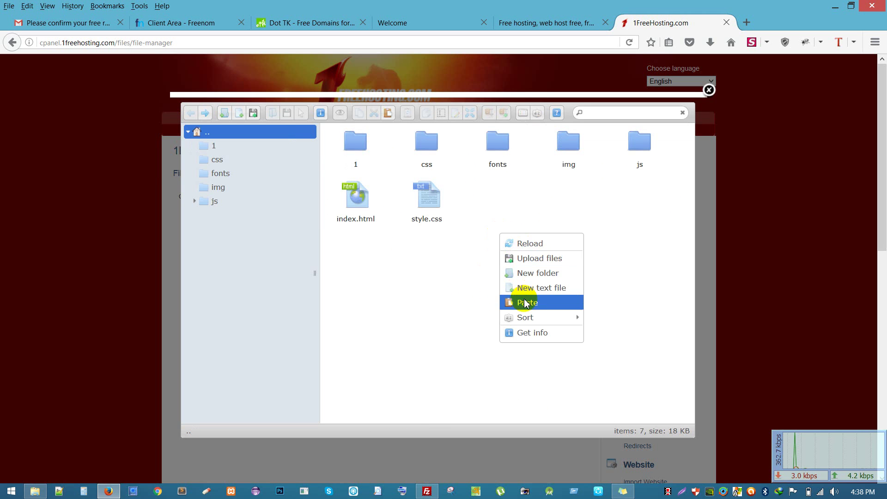
pyautogui.click(509, 303)
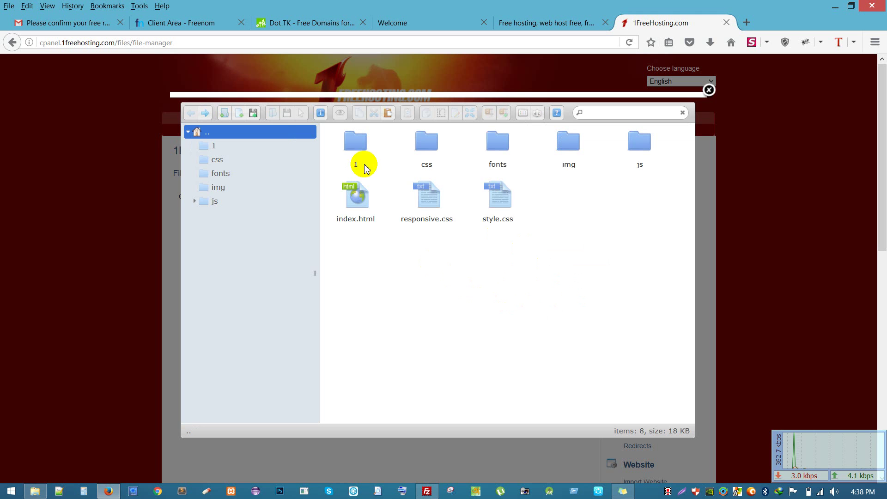
# Check the contents of folder 1 and delete that folder from the site's root
pyautogui.click(355, 145)
pyautogui.doubleClick(371, 143)
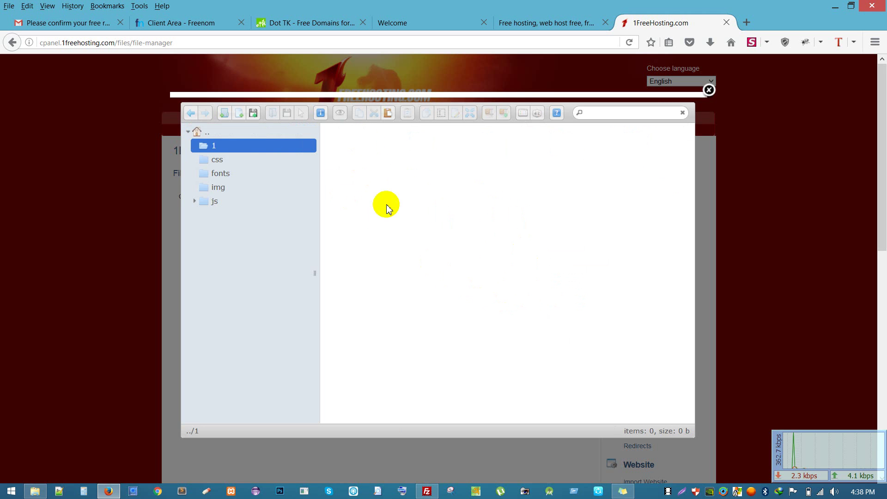
pyautogui.click(191, 113)
pyautogui.click(354, 145)
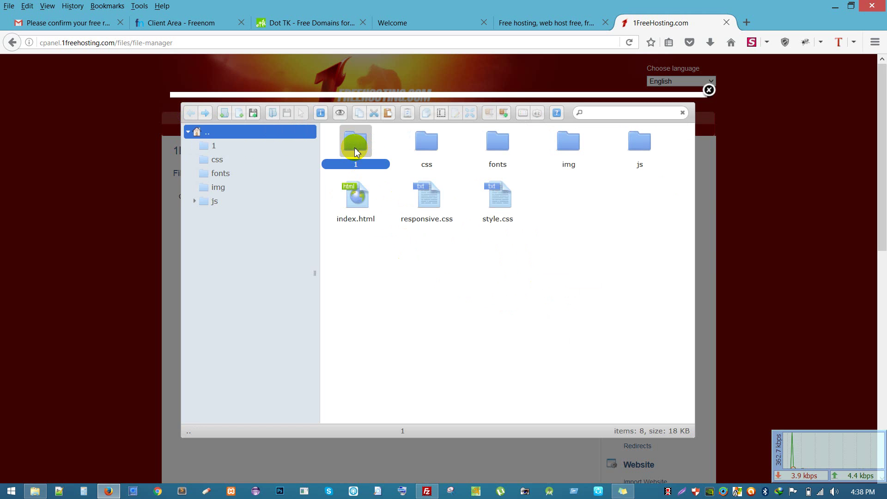
pyautogui.rightClick(355, 147)
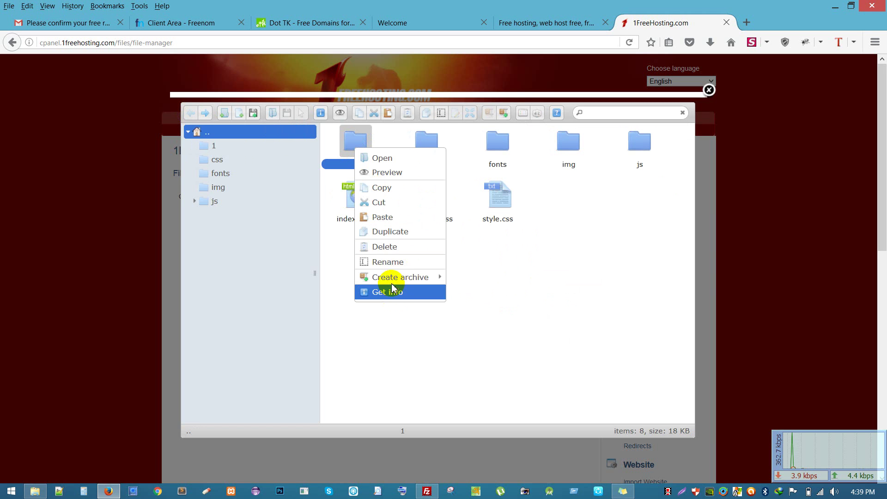
pyautogui.click(384, 246)
pyautogui.click(463, 283)
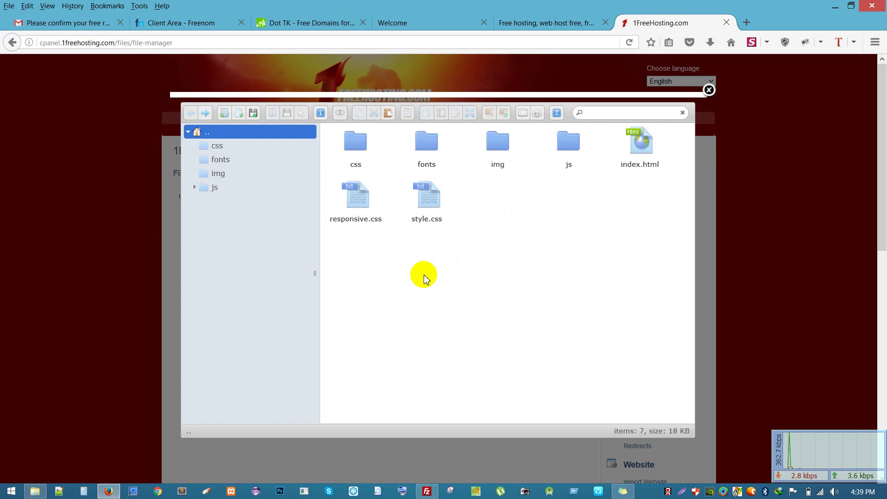
pyautogui.moveTo(646, 329); pyautogui.dragTo(344, 194)
pyautogui.click(409, 273)
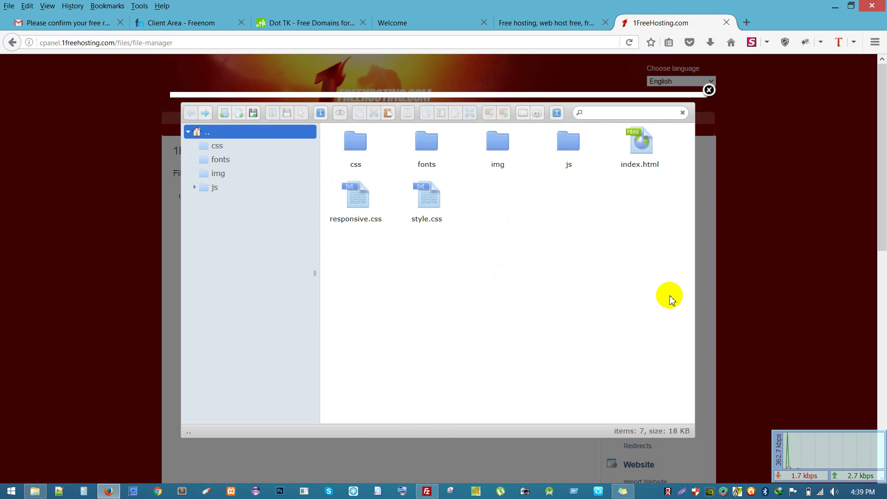
pyautogui.moveTo(529, 207); pyautogui.dragTo(314, 148)
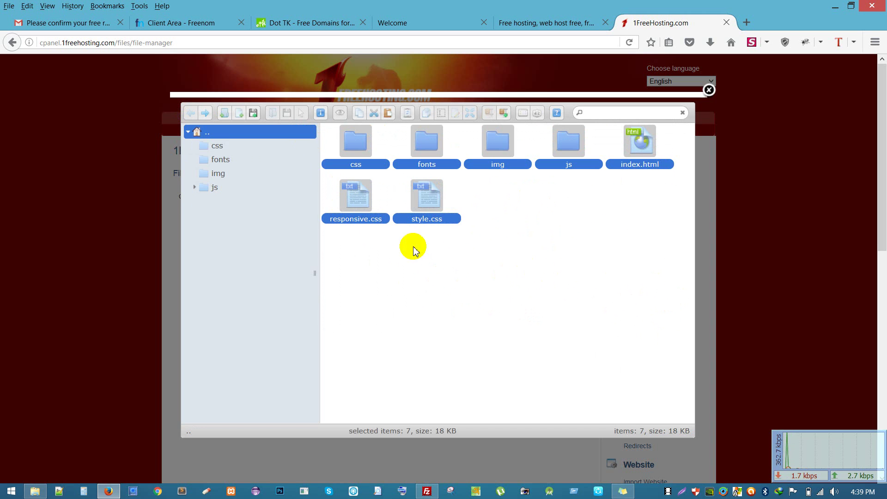
pyautogui.click(454, 268)
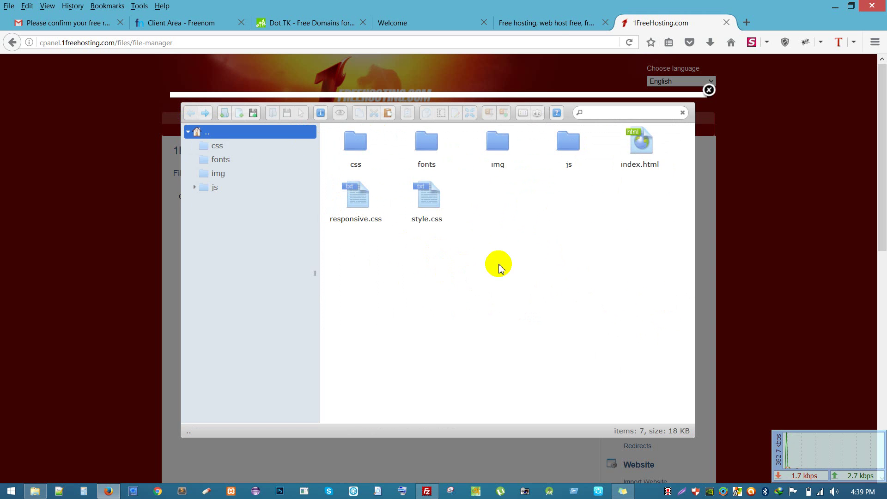
pyautogui.click(535, 24)
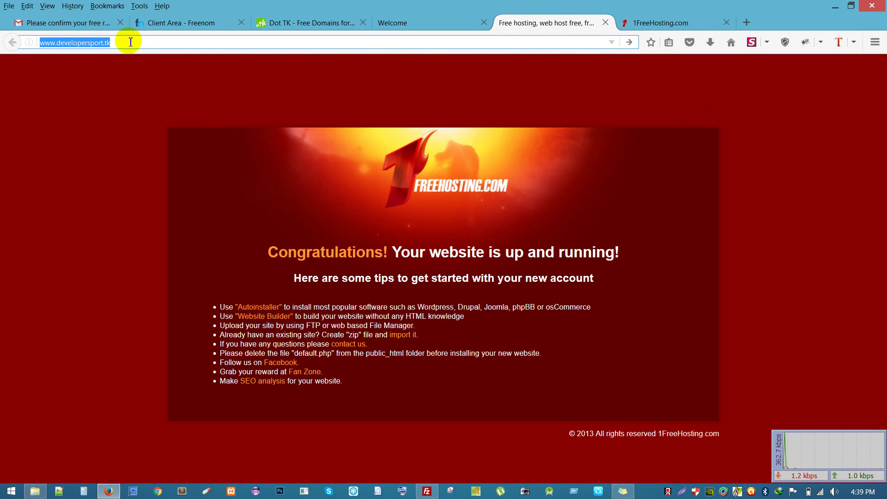
pyautogui.click(105, 42)
pyautogui.press('Return')
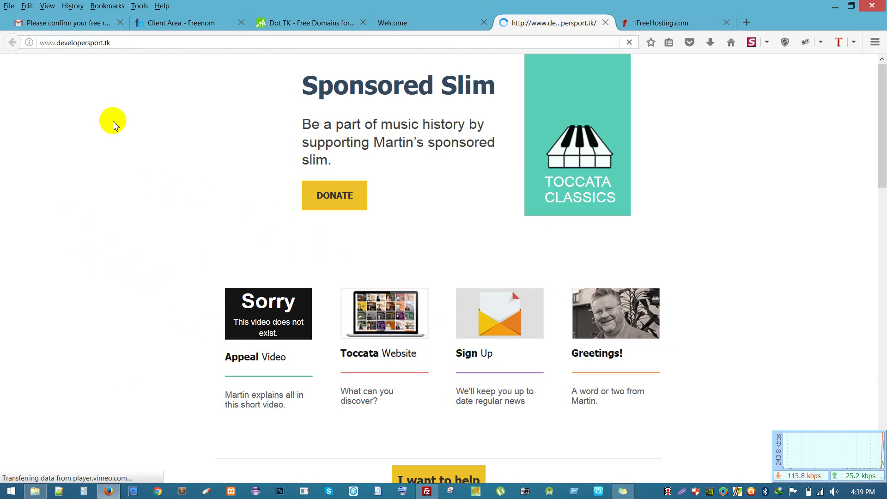
pyautogui.click(87, 44)
pyautogui.click(129, 79)
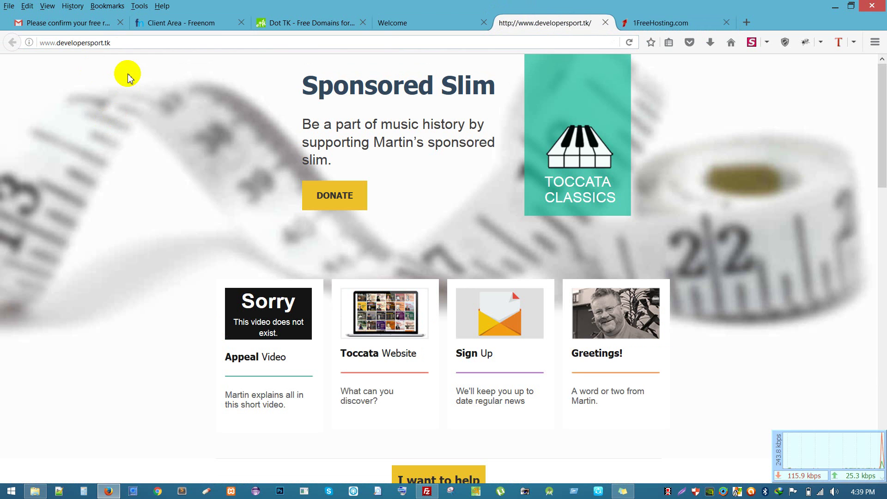
# Examine the published developersport.tk page from its header to its footer and check its web address
pyautogui.scroll(-15, 171, 355)
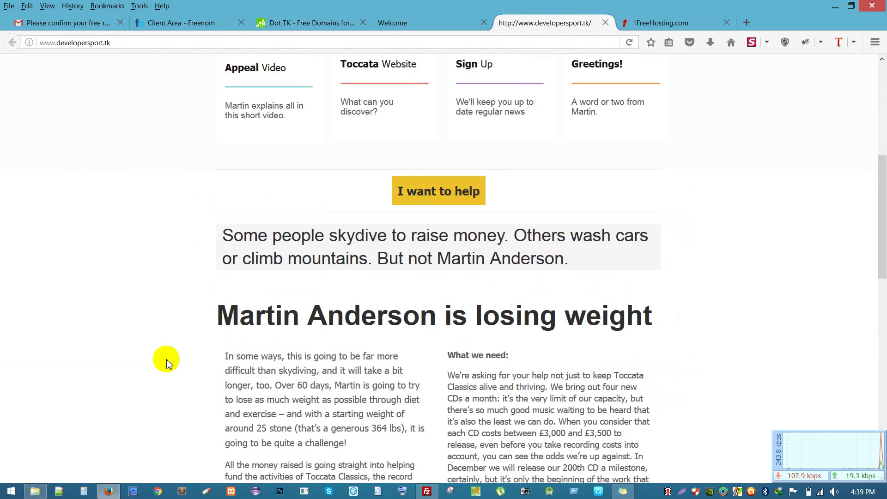
pyautogui.scroll(15, 174, 362)
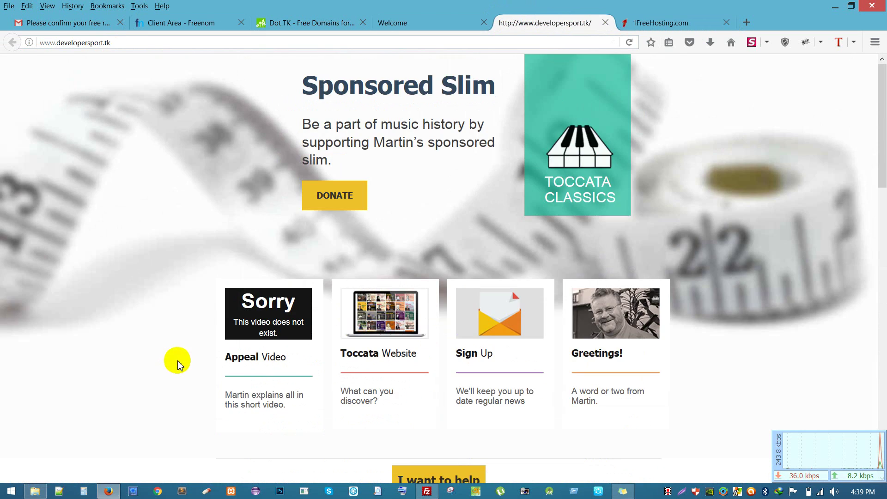
pyautogui.scroll(-12, 179, 364)
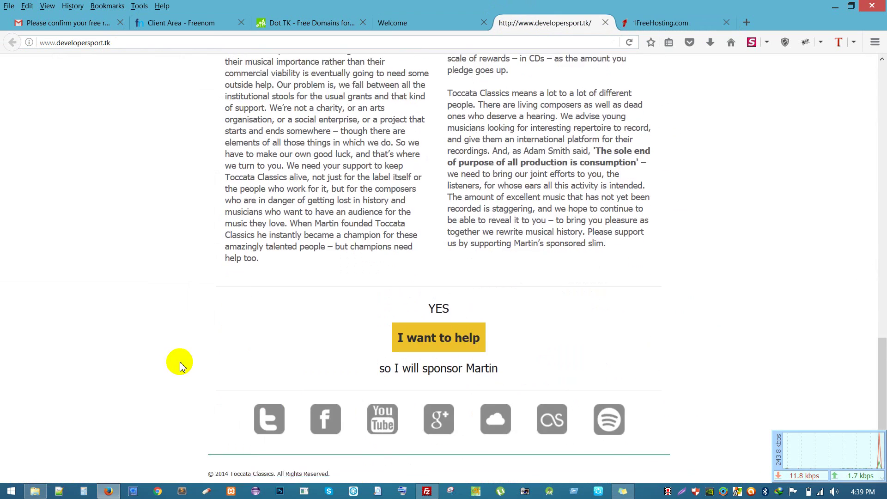
pyautogui.scroll(3, 180, 365)
pyautogui.scroll(8, 181, 366)
pyautogui.scroll(-7, 185, 369)
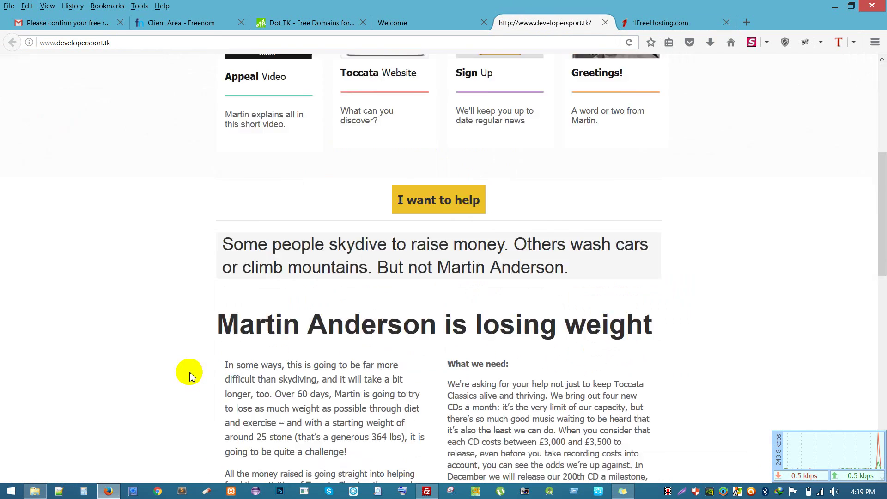
pyautogui.scroll(-5, 189, 373)
pyautogui.scroll(12, 188, 373)
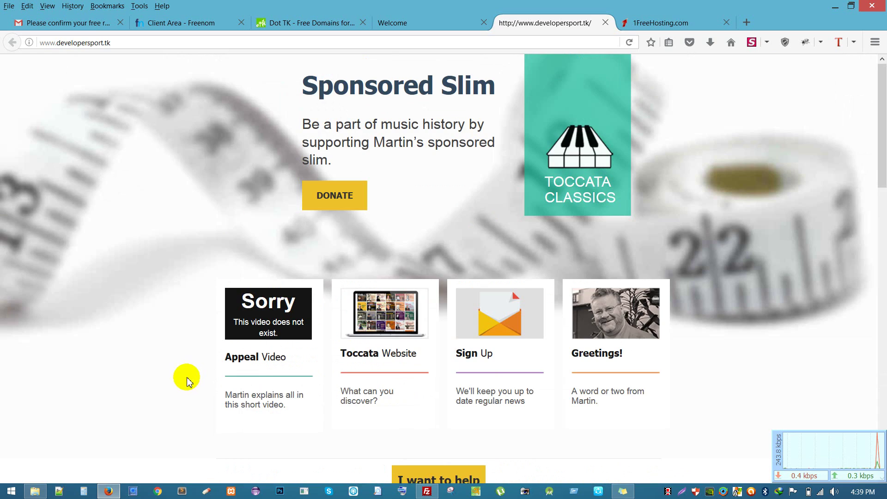
pyautogui.click(83, 43)
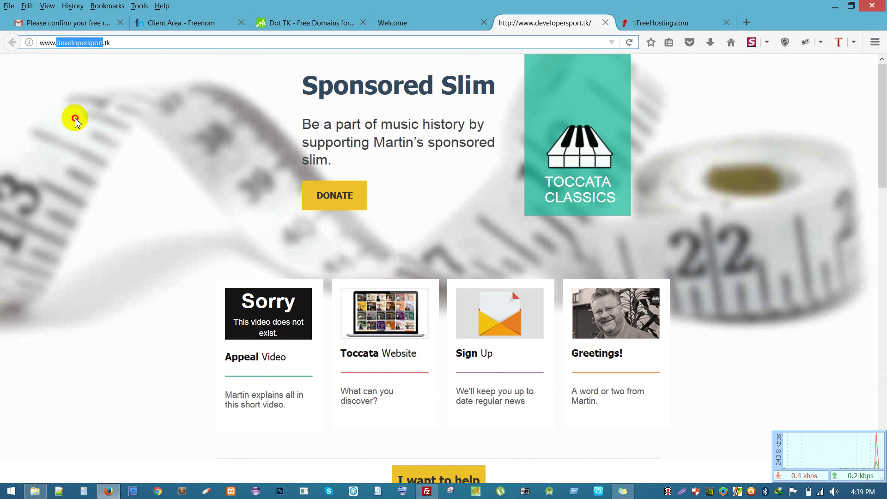
pyautogui.click(75, 124)
pyautogui.scroll(-12, 164, 329)
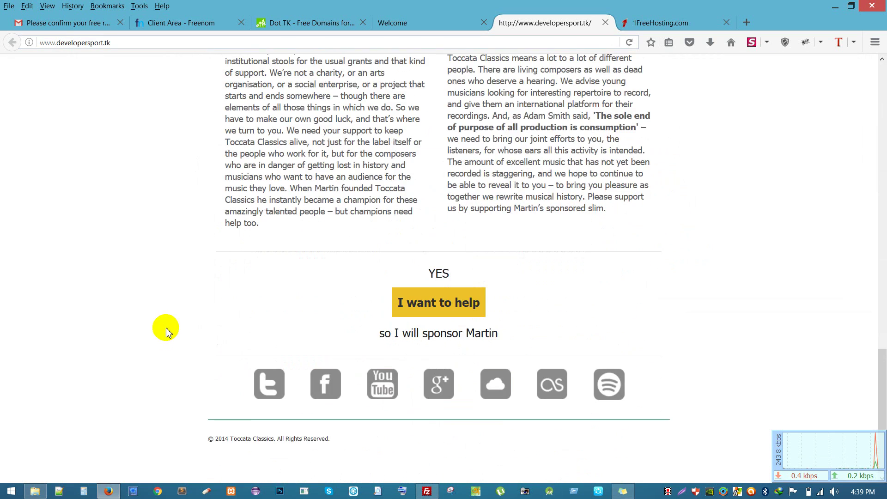
pyautogui.scroll(5, 166, 330)
pyautogui.scroll(7, 167, 331)
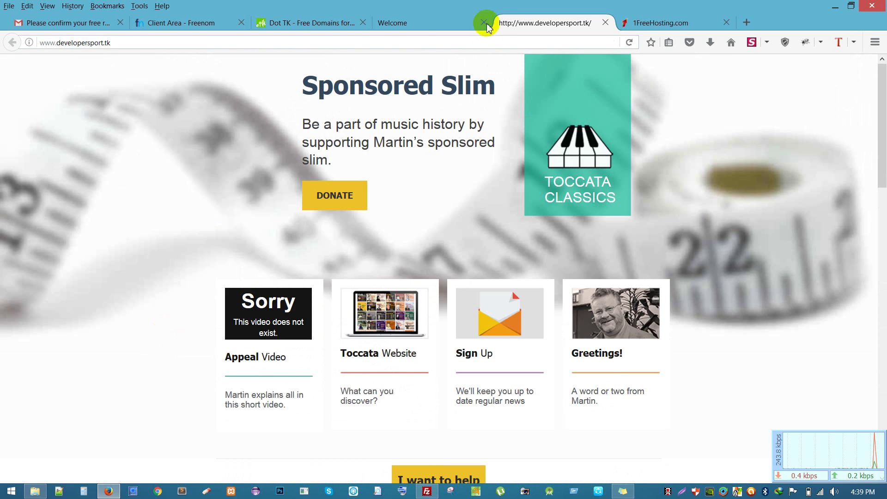
pyautogui.scroll(-6, 393, 106)
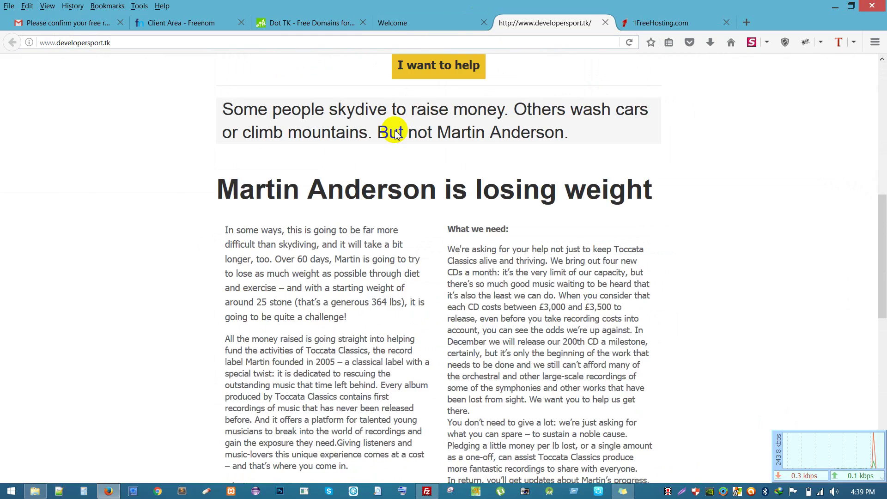
pyautogui.scroll(4, 497, 60)
pyautogui.scroll(3, 508, 164)
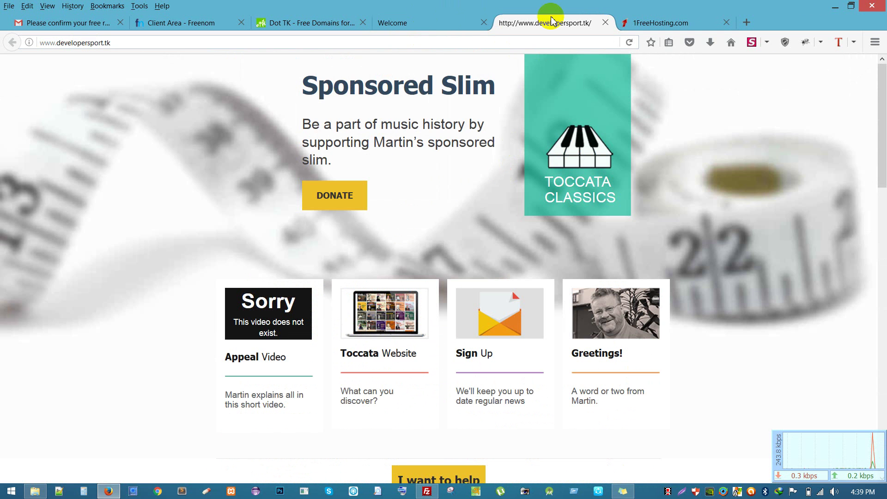
# Return to the 1FreeHosting file manager and review all files and folders in the site's root
pyautogui.click(619, 25)
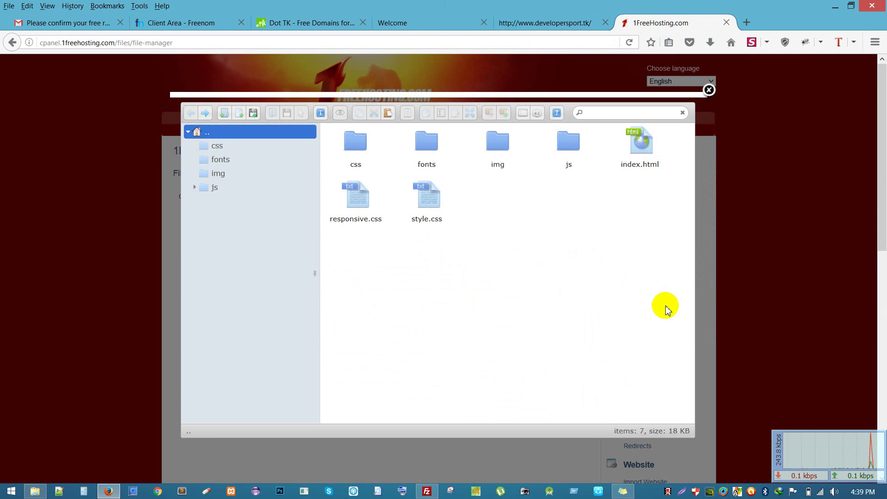
pyautogui.moveTo(663, 310); pyautogui.dragTo(321, 109)
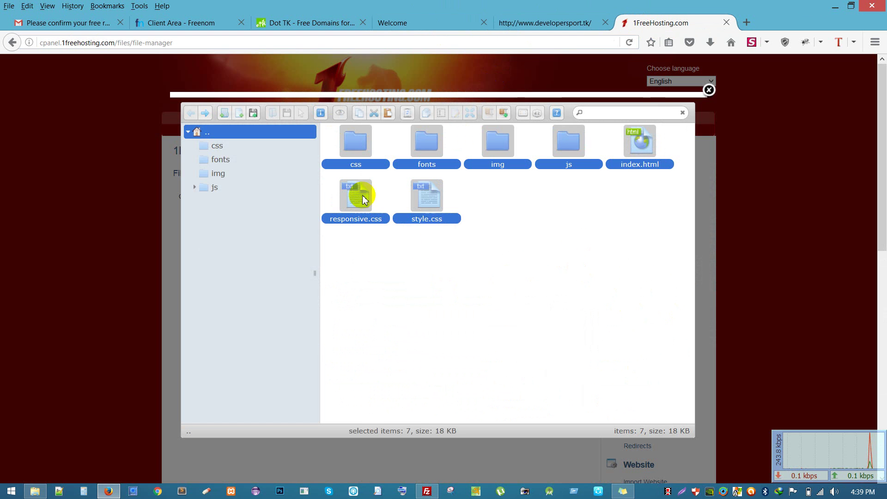
pyautogui.click(400, 312)
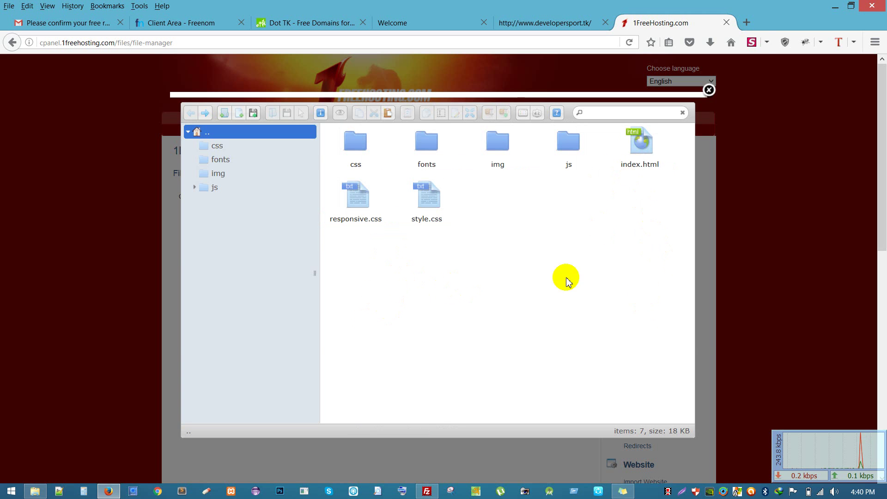
# Open index.html from the local David_HTML folder in the browser and inspect the page and its file path
pyautogui.click(40, 494)
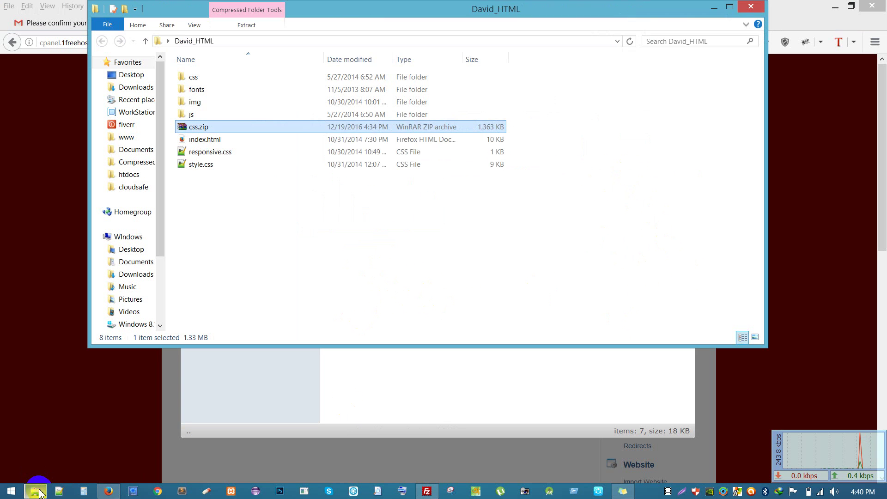
pyautogui.click(317, 212)
pyautogui.click(207, 138)
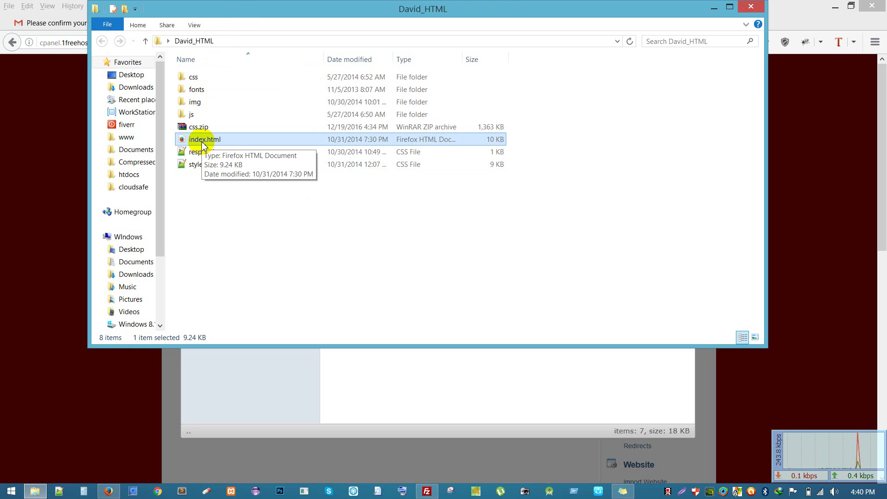
pyautogui.doubleClick(202, 145)
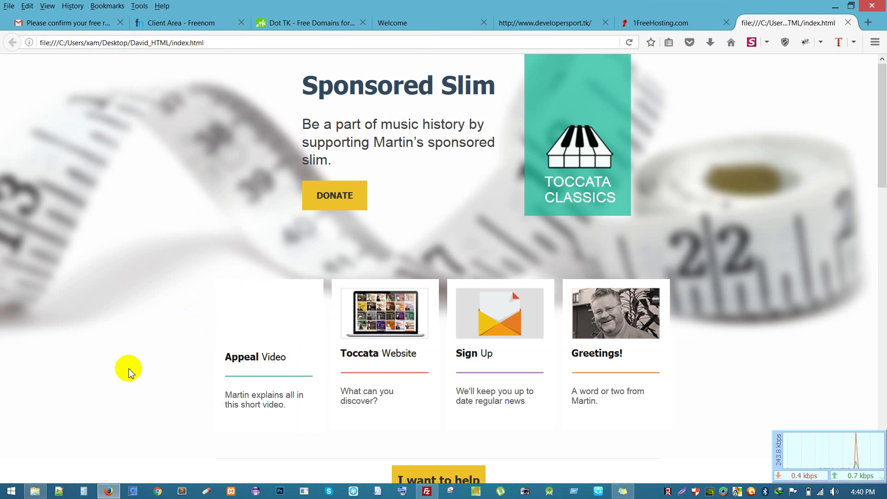
pyautogui.scroll(-15, 131, 367)
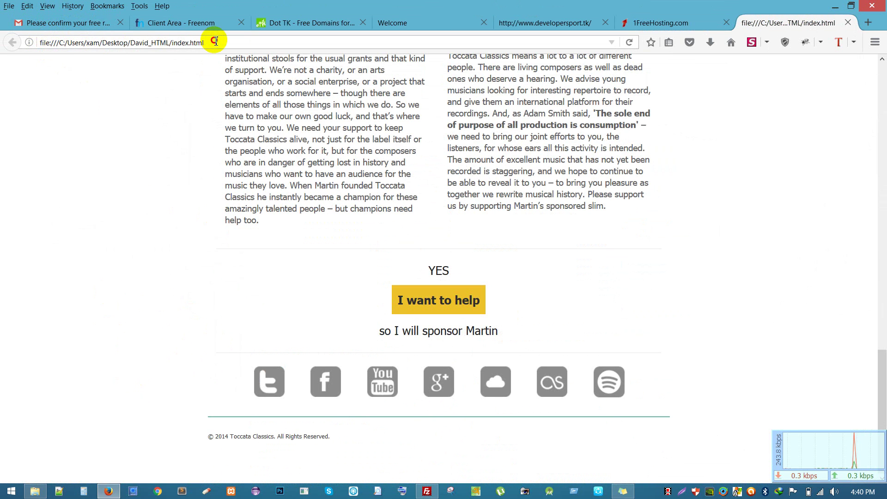
pyautogui.moveTo(210, 42); pyautogui.dragTo(15, 43)
pyautogui.click(619, 56)
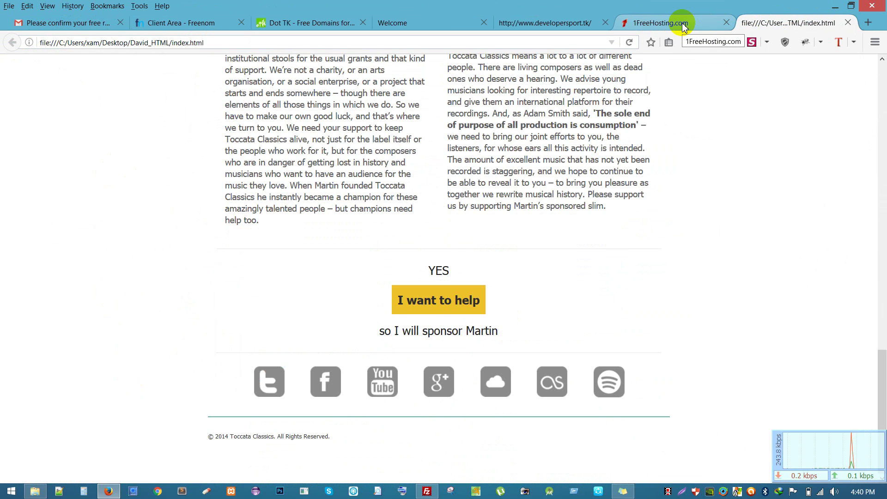
# Return to the live developersport.tk page, compare it with the local version, and reload it
pyautogui.click(631, 25)
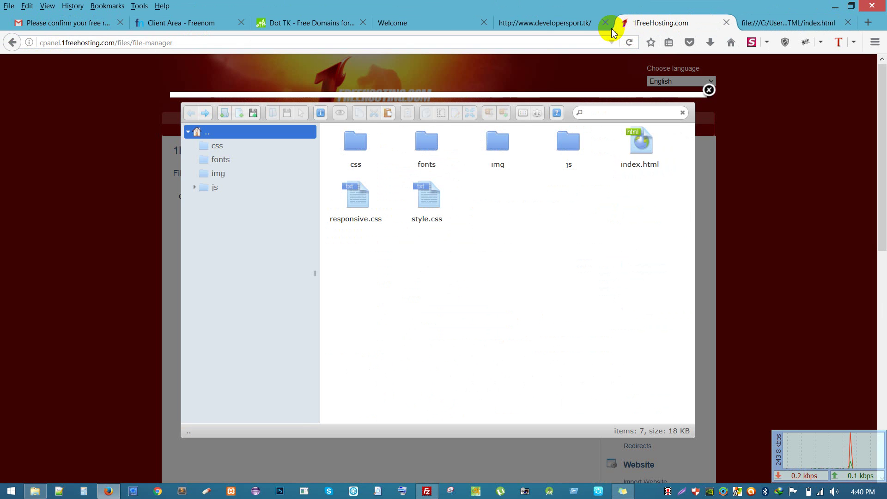
pyautogui.click(531, 16)
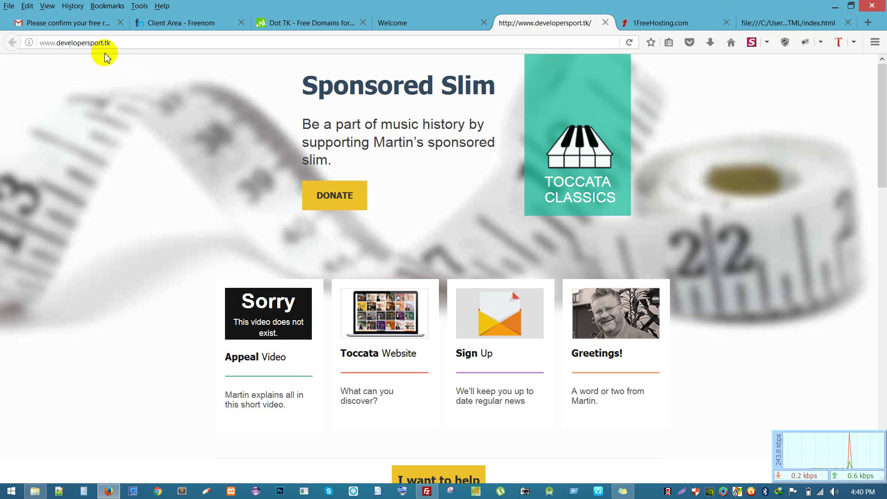
pyautogui.click(95, 42)
pyautogui.doubleClick(96, 42)
pyautogui.click(171, 362)
pyautogui.scroll(-15, 176, 369)
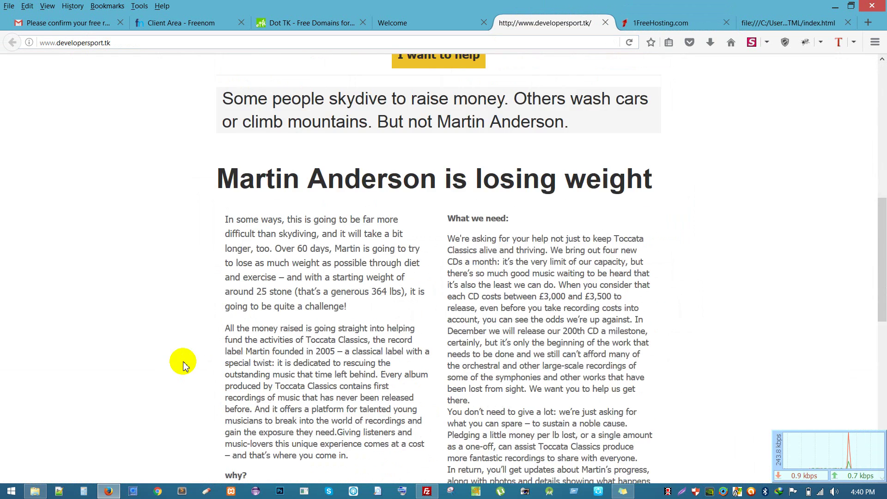
pyautogui.press('F5')
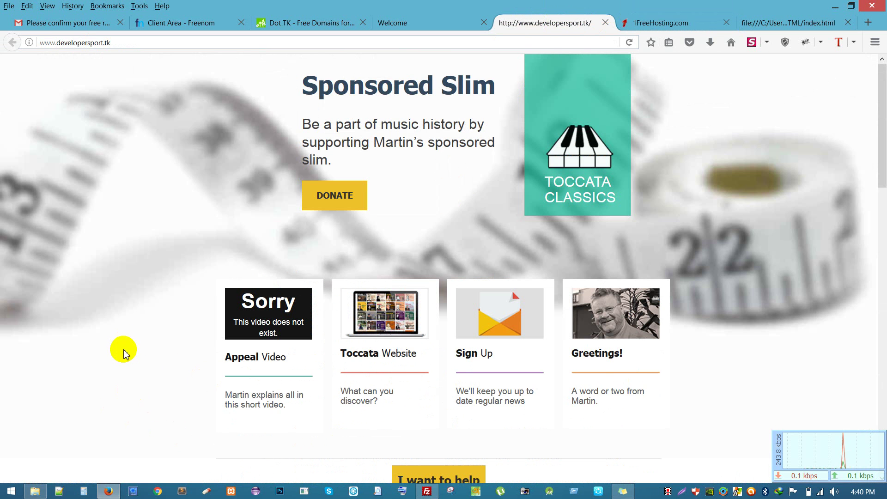
# Close the 1FreeHosting file manager and open the control panel dashboard of the developersport.tk hosting account
pyautogui.click(652, 23)
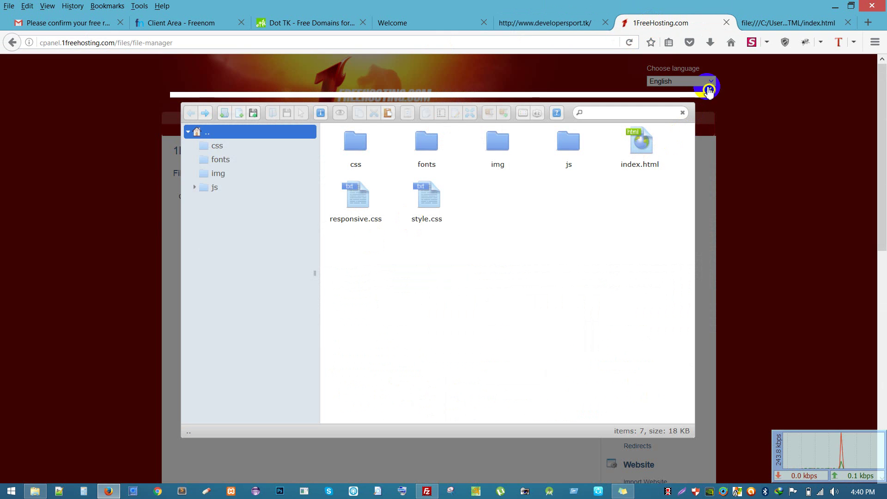
pyautogui.click(708, 89)
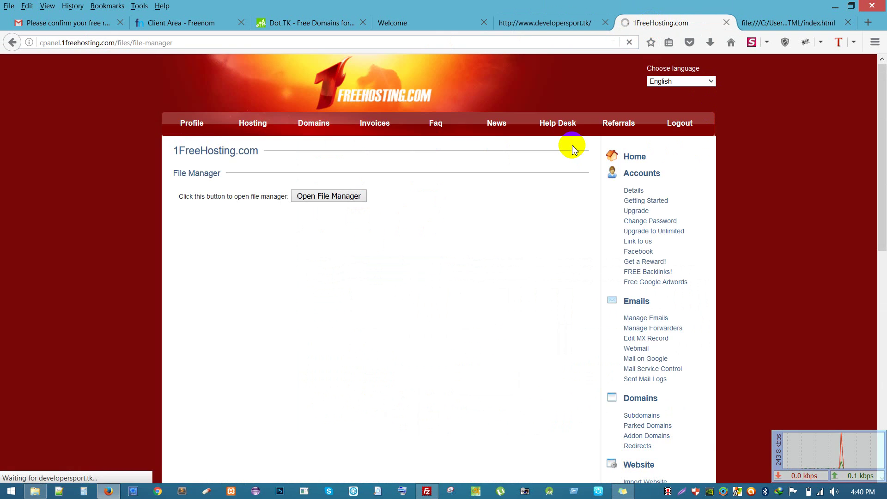
pyautogui.click(244, 126)
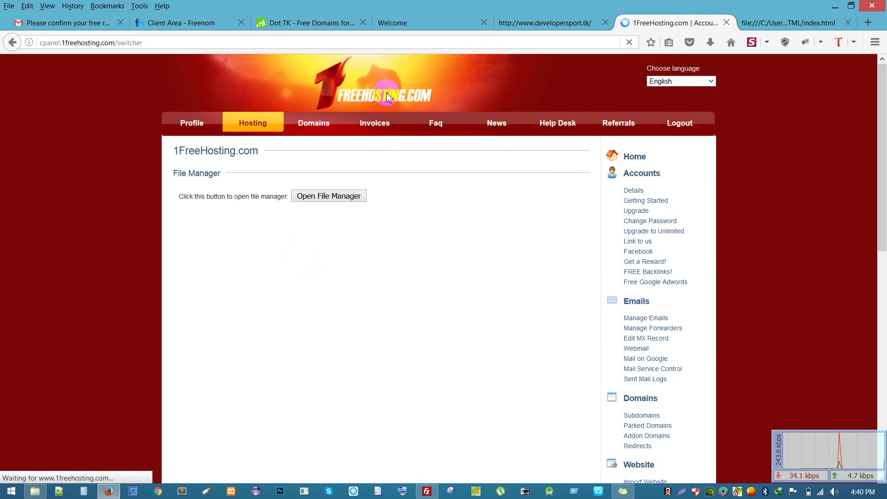
pyautogui.click(546, 283)
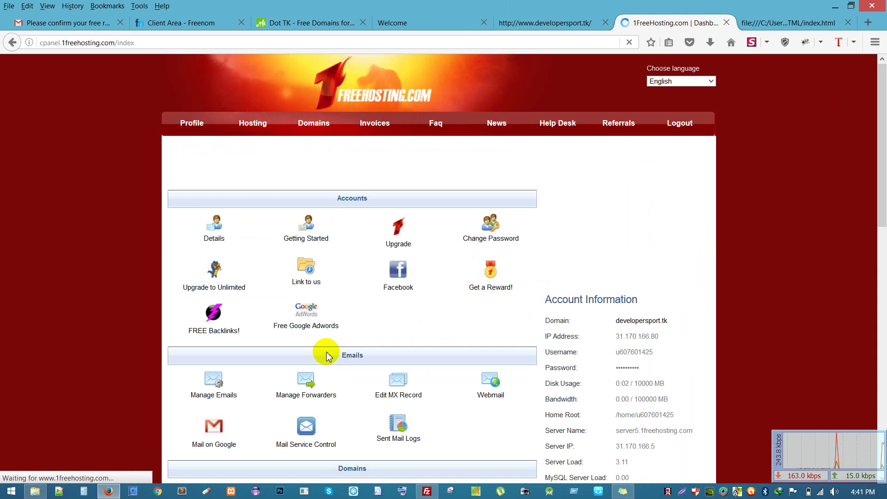
# View the FTP Login History page from the dashboard's Files section and go back to the dashboard
pyautogui.scroll(-1, 321, 356)
pyautogui.scroll(-6, 320, 359)
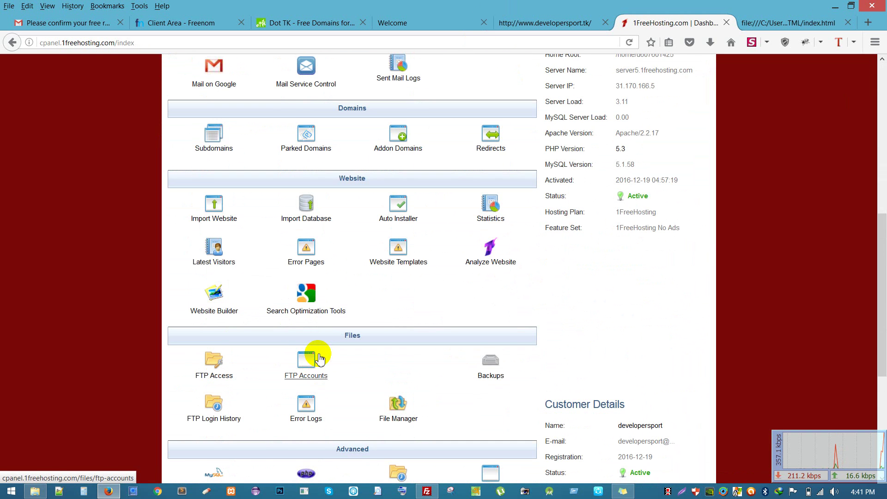
pyautogui.scroll(-3, 320, 358)
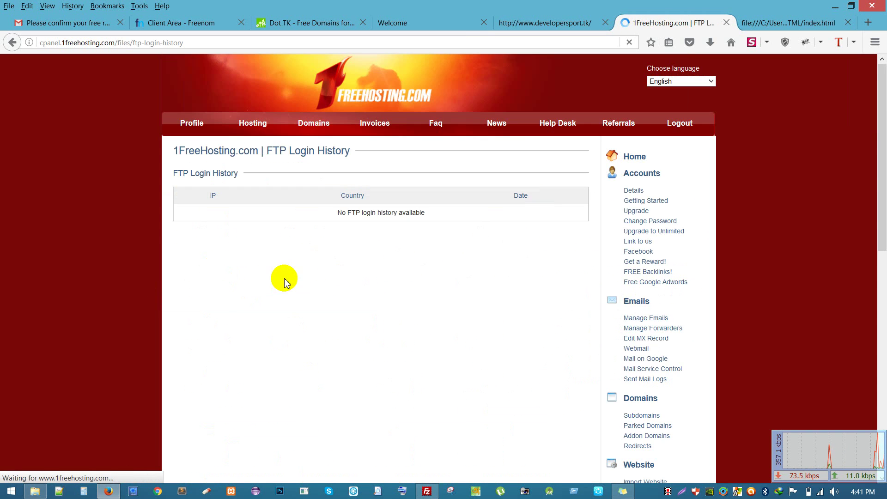
pyautogui.click(12, 44)
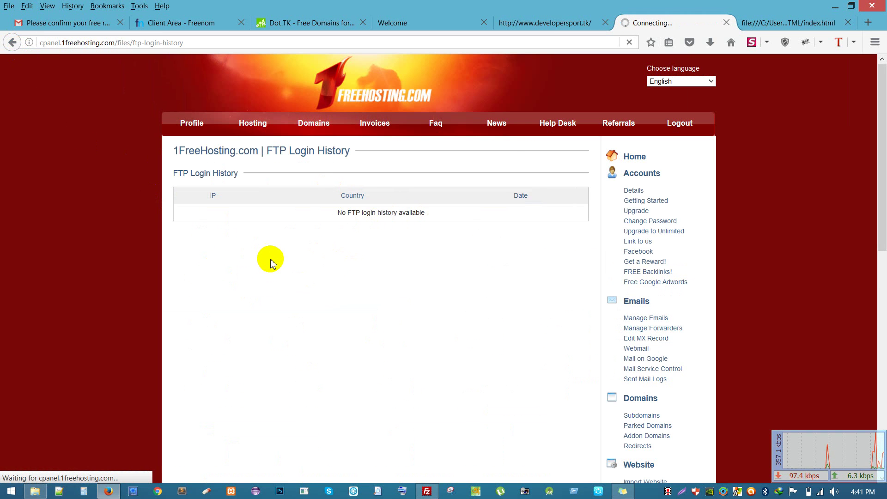
# Open the FTP Accounts page from the Files section in a new browser tab and view the form for creating an FTP account
pyautogui.click(13, 43)
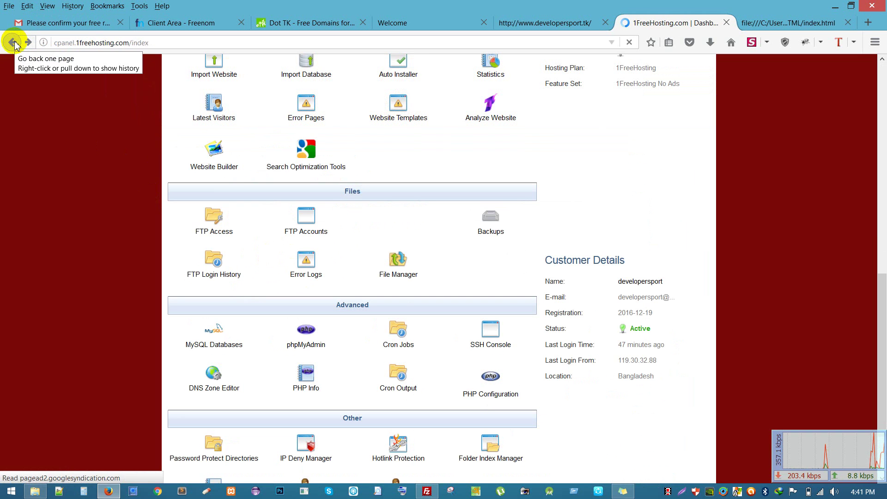
pyautogui.click(13, 42)
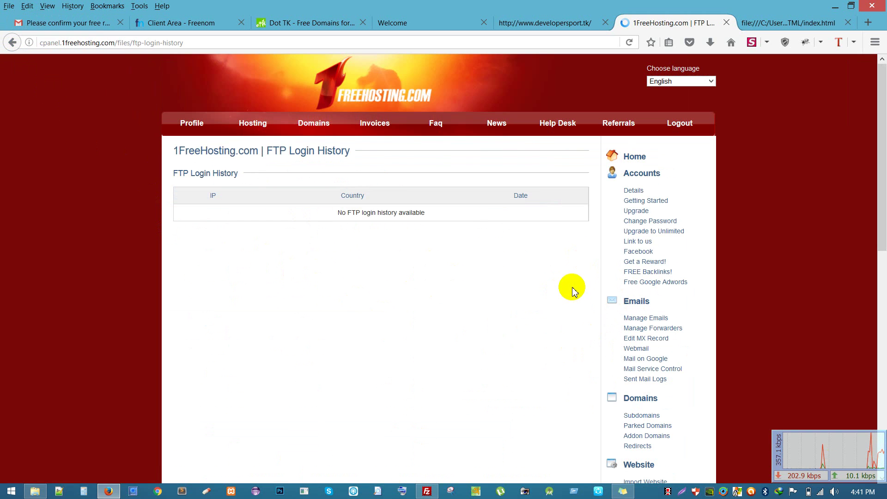
pyautogui.scroll(-5, 646, 333)
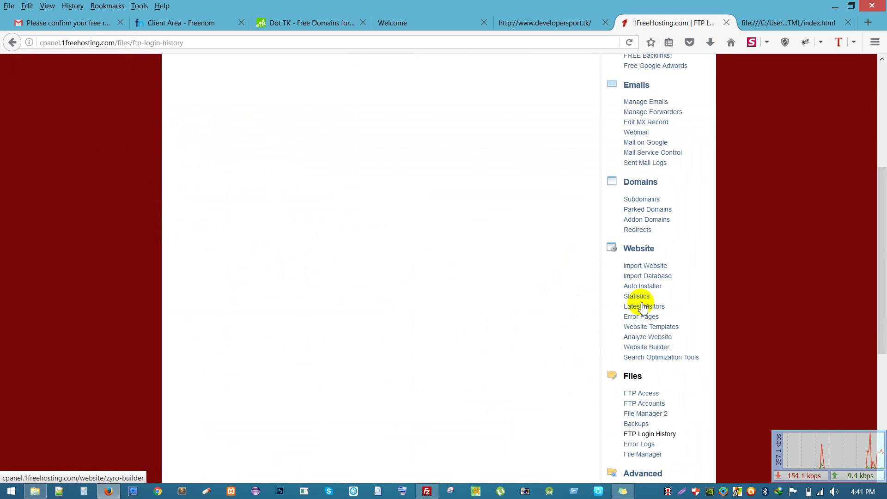
pyautogui.scroll(-3, 640, 335)
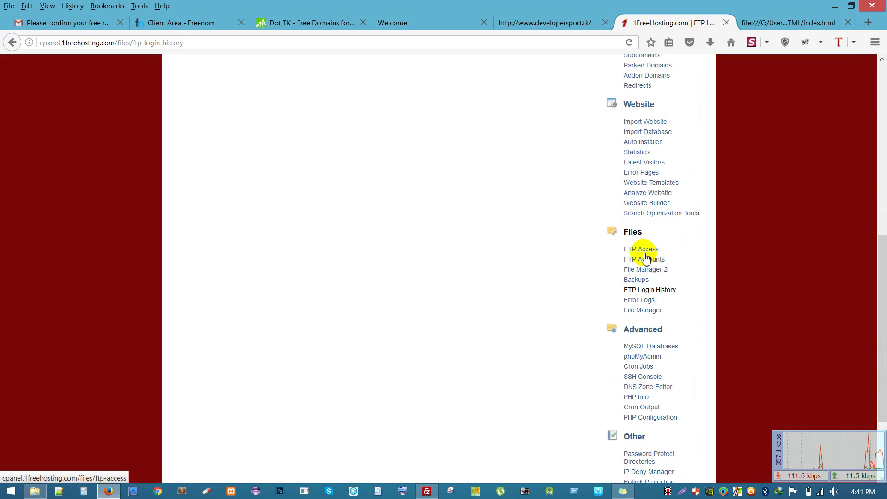
pyautogui.middleClick(640, 261)
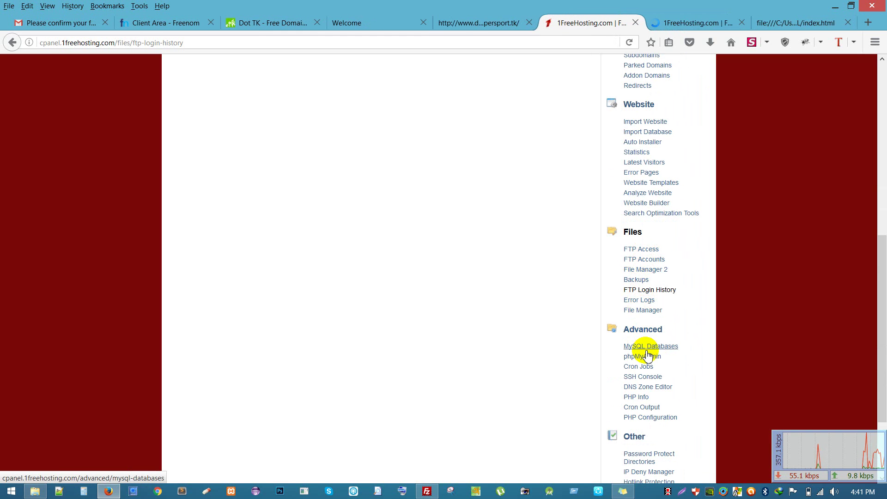
pyautogui.scroll(-3, 648, 355)
pyautogui.scroll(-2, 649, 360)
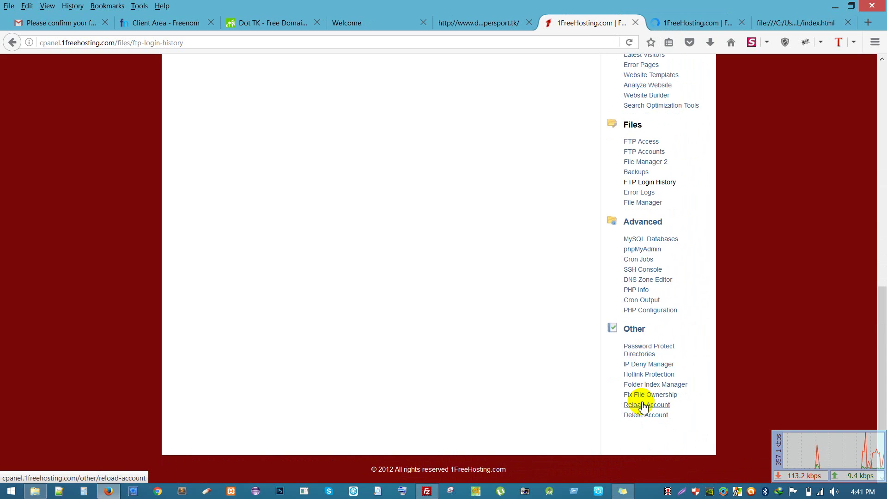
pyautogui.click(669, 20)
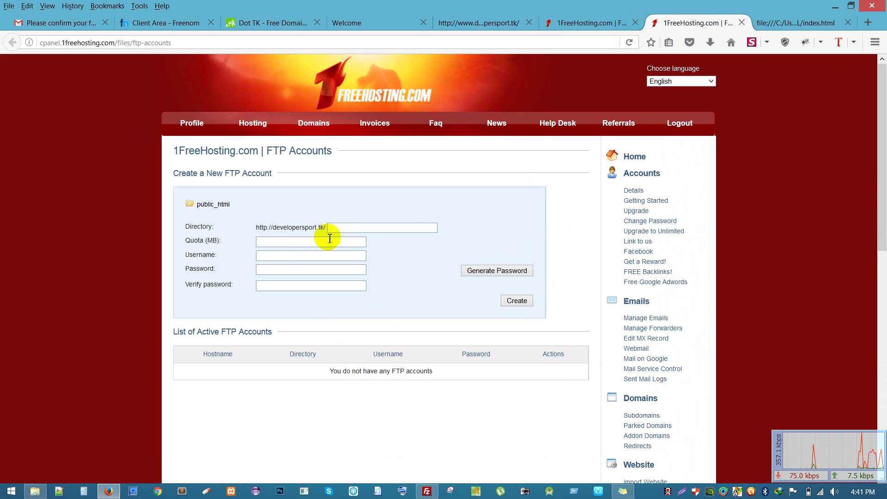
# Close the FTP Accounts page and return to the live developersport.tk website
pyautogui.click(742, 22)
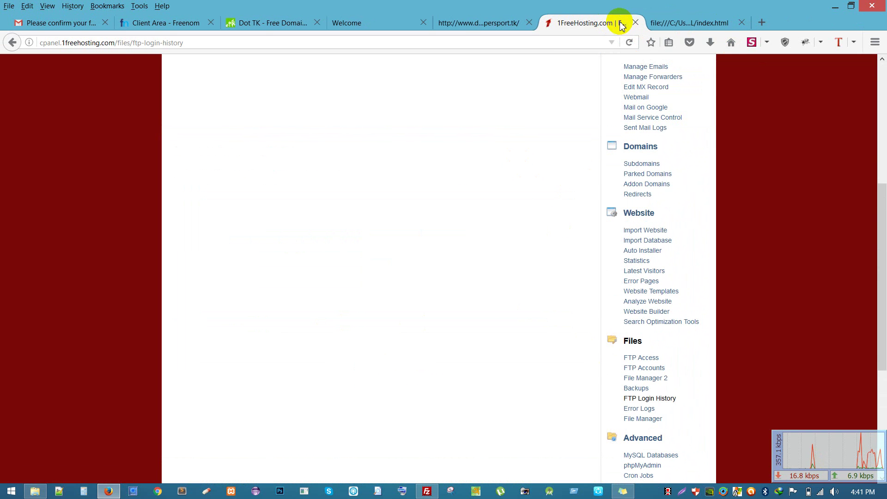
pyautogui.click(461, 24)
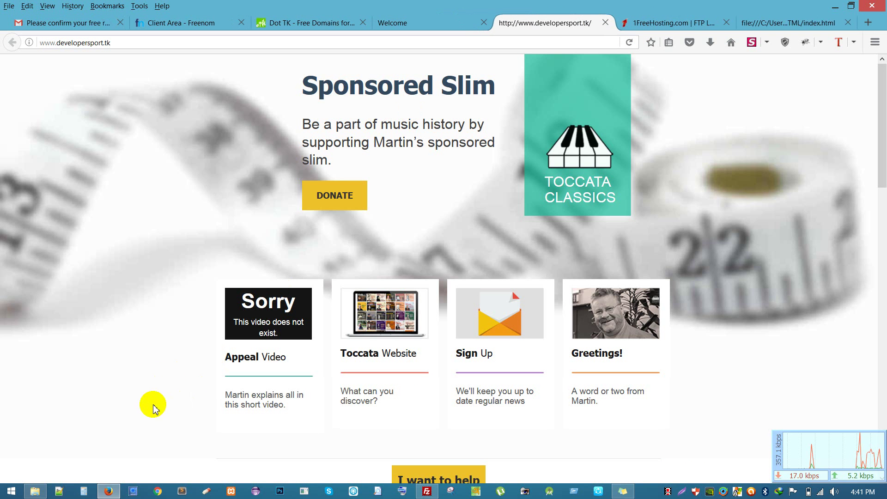